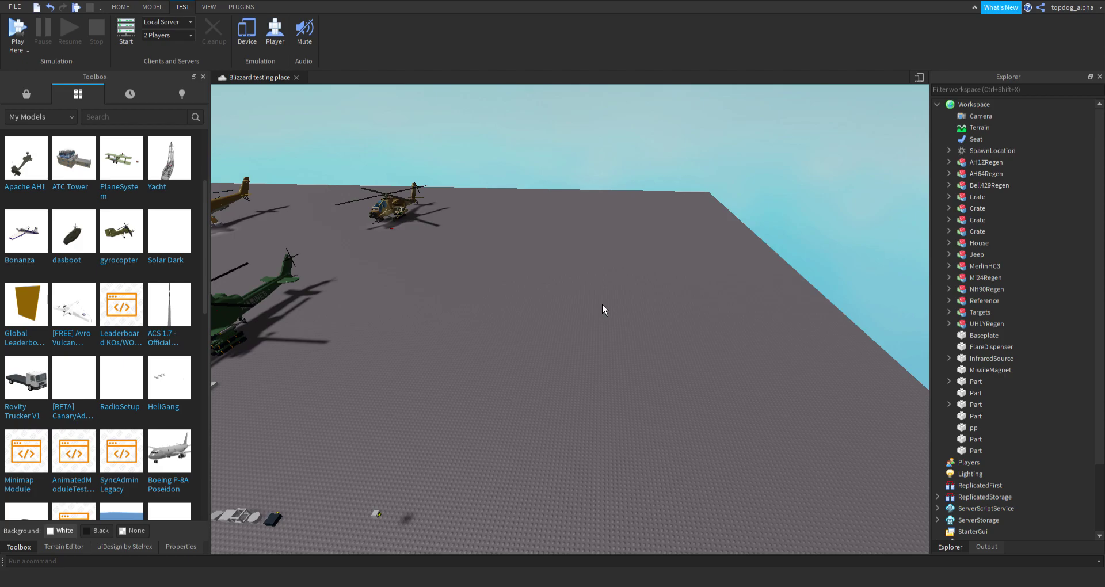
- Examine the helicopters already on the baseplate and find an open area beside them
right_drag(775, 387, 561, 345)
key(d)
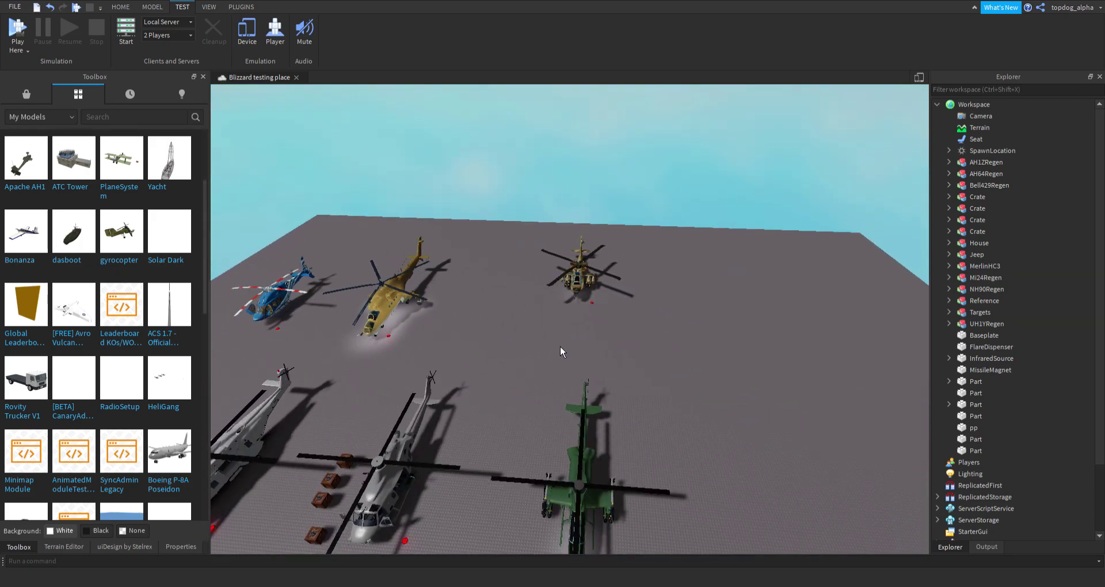
scroll(560, 346, down, 5)
drag(345, 338, 670, 452)
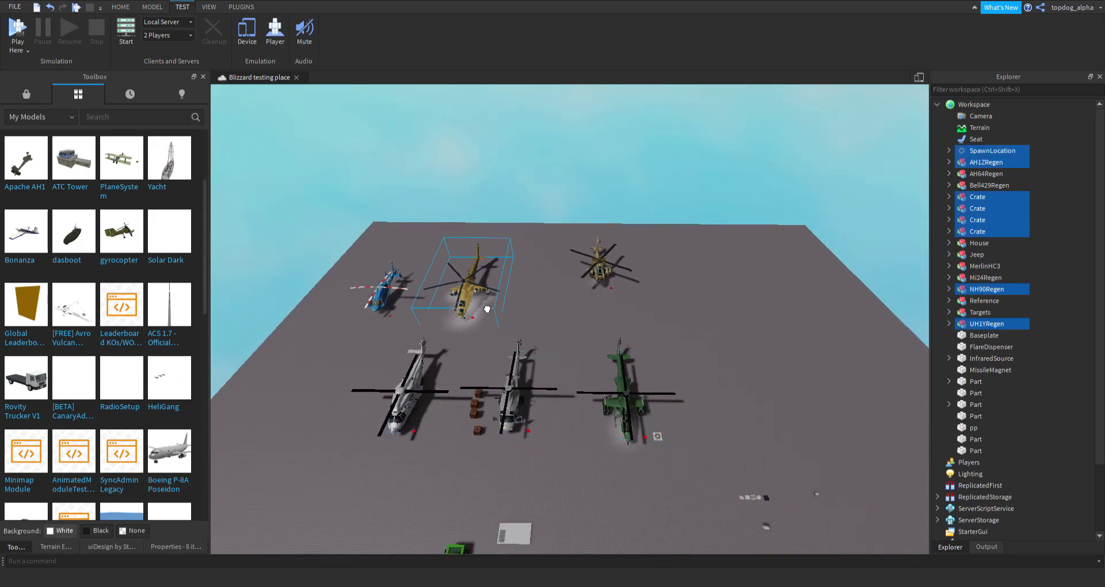
click(487, 309)
click(637, 302)
key(w)
right_drag(624, 297, 707, 343)
key(w)
right_drag(440, 447, 492, 450)
key(a)
- Insert the gyrocopter from My Models onto the open baseplate beside the other helicopters
drag(121, 231, 633, 398)
scroll(698, 451, up, 3)
key(r)
click(483, 399)
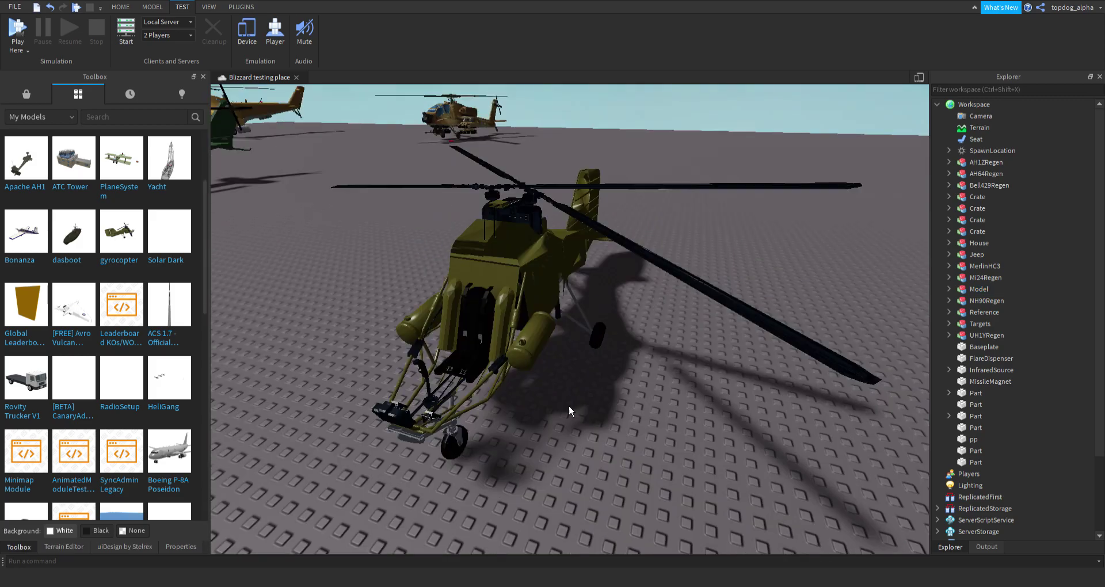
- Inspect the gyrocopter from several sides and expand its model to review the parts it contains
key(w)
mouse_move(568, 405)
right_down()
mouse_move(554, 397)
mouse_move(569, 415)
right_up()
key(a)
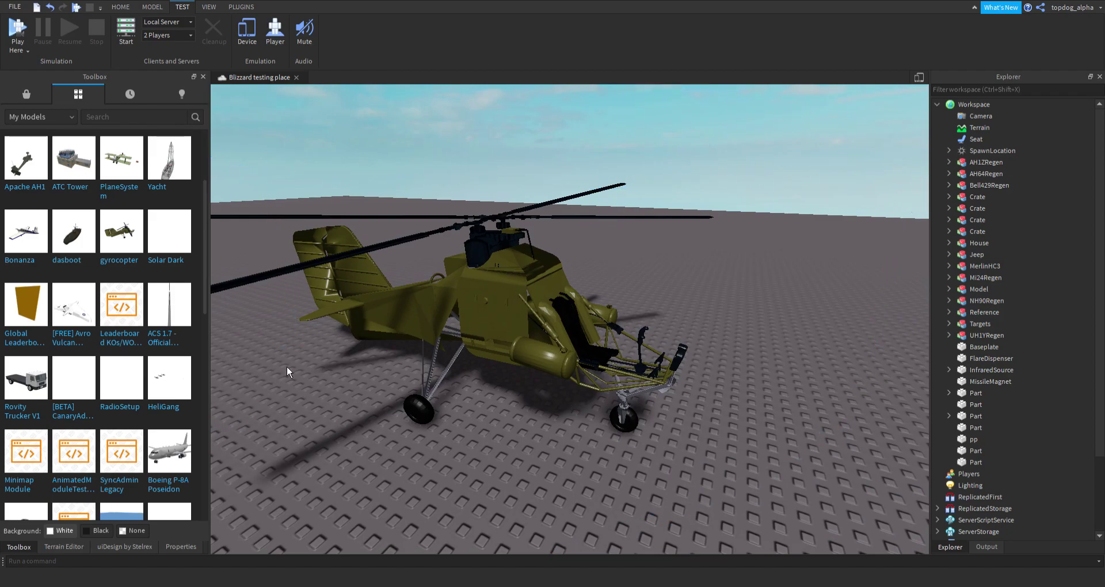
scroll(303, 400, down, 5)
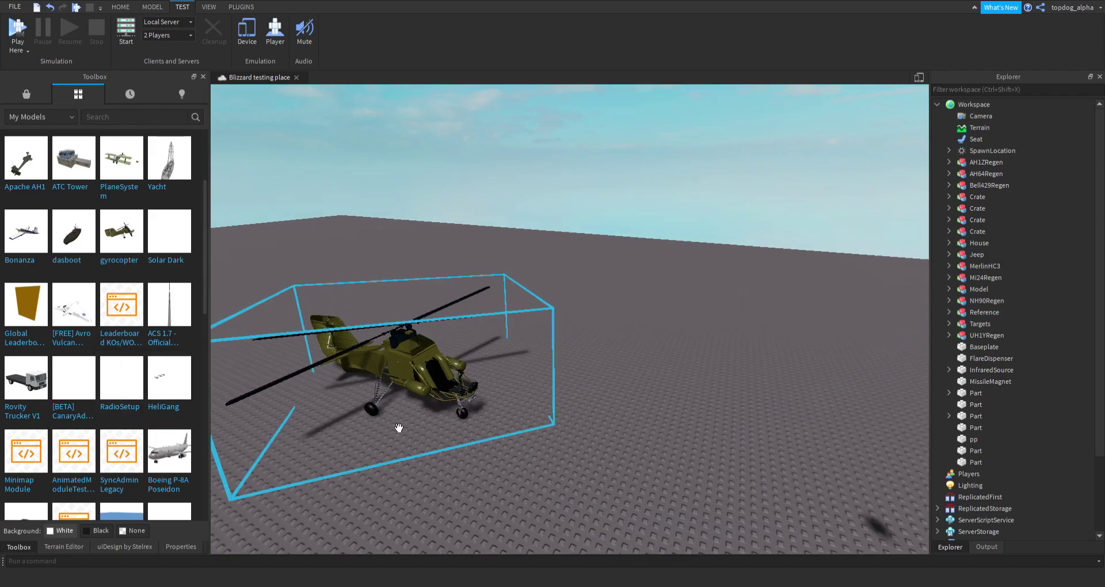
key(d)
right_drag(399, 428, 386, 414)
click(612, 333)
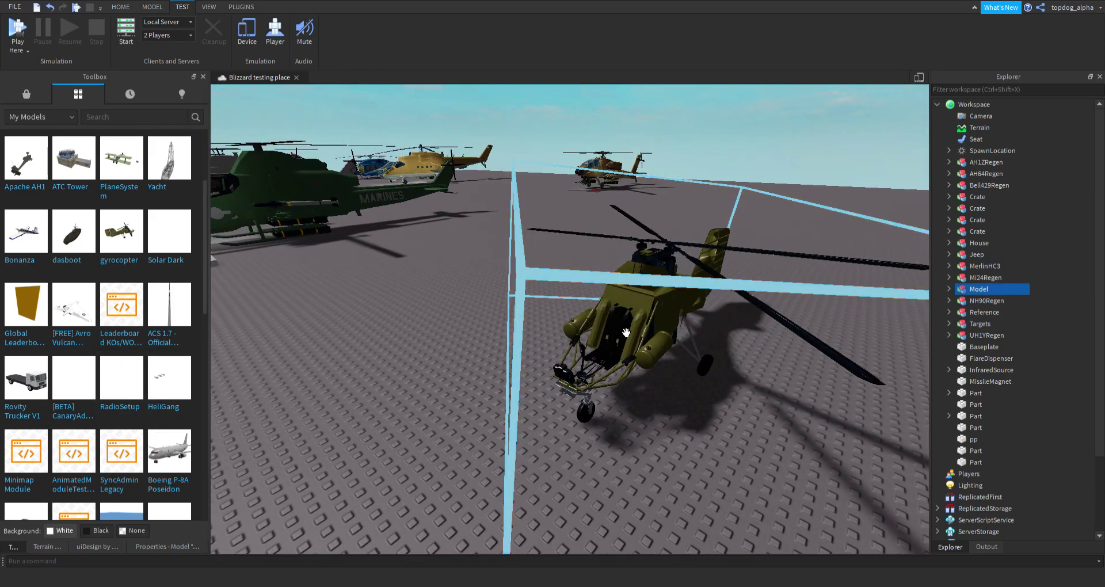
click(949, 290)
scroll(1073, 352, down, 3)
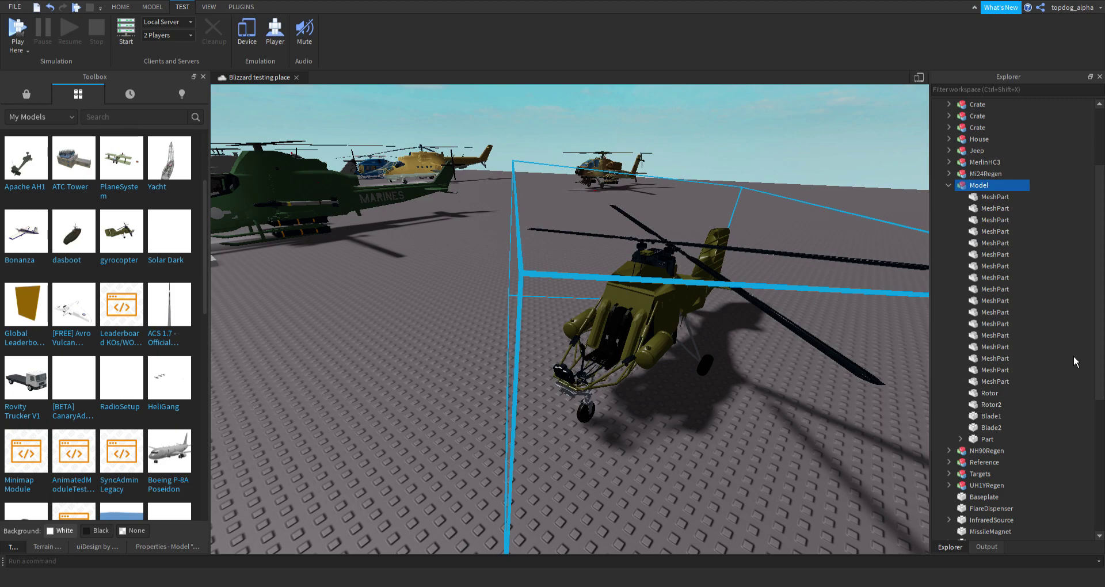
- Show the gyrocopter model's properties and paste the copied seat into the model
right_drag(473, 225, 403, 368)
key(a)
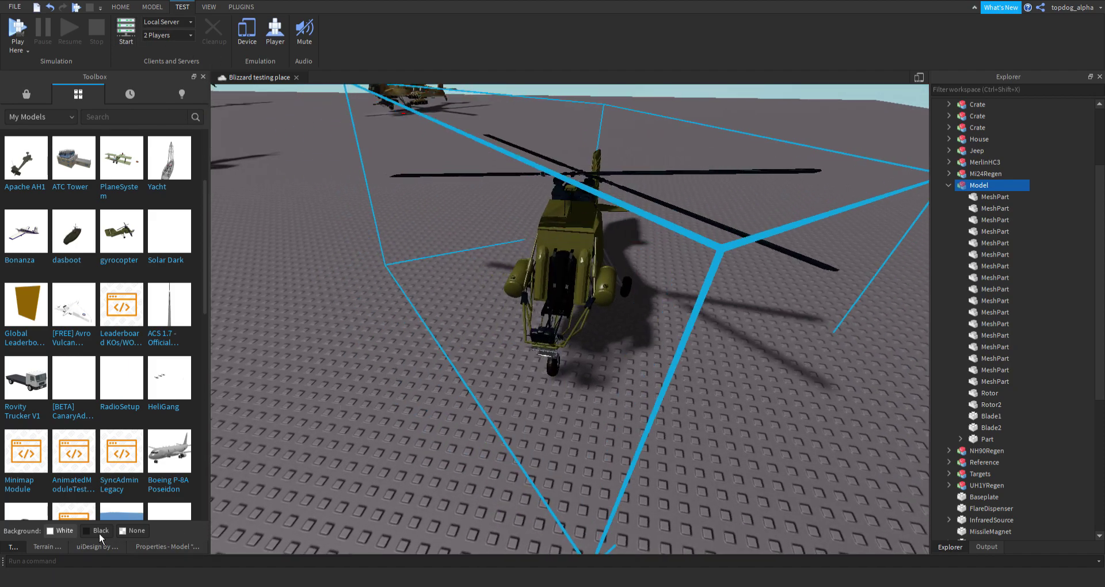
click(107, 547)
click(166, 548)
scroll(330, 479, down, 5)
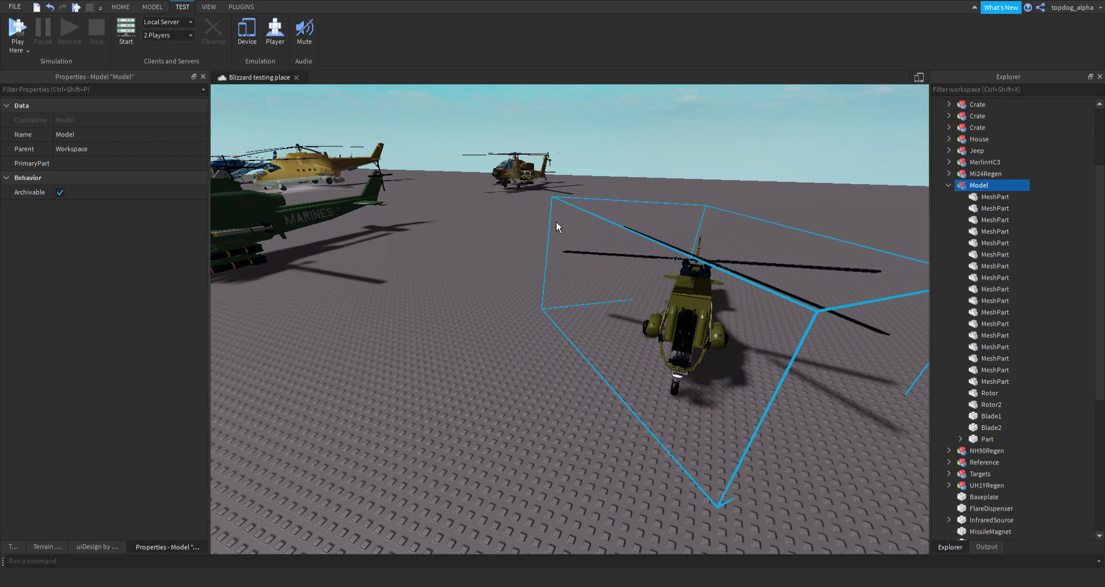
key(ctrl+shift+v)
right_drag(585, 336, 558, 380)
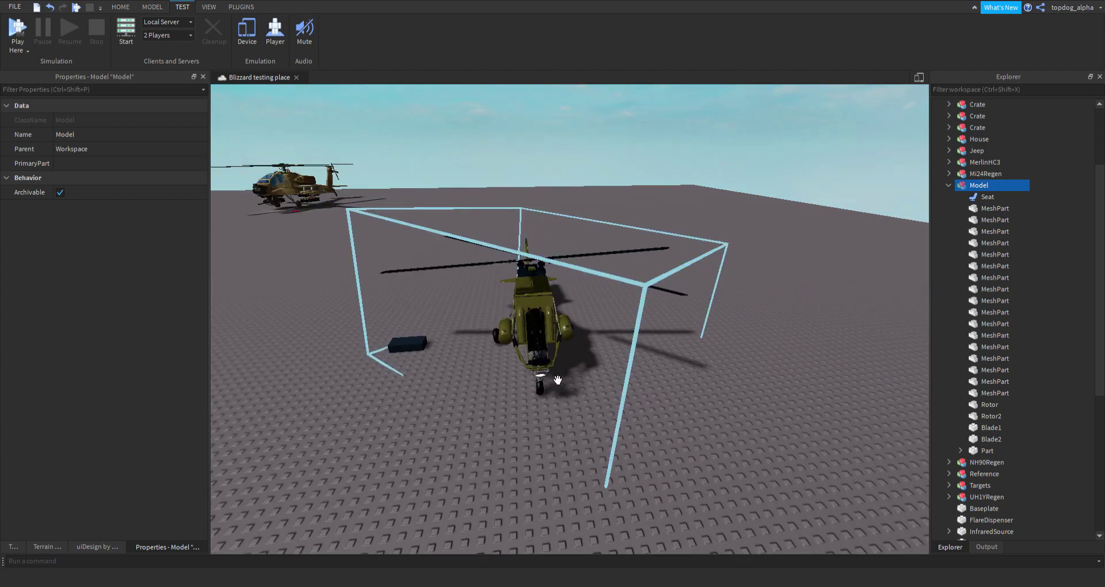
scroll(506, 429, up, 3)
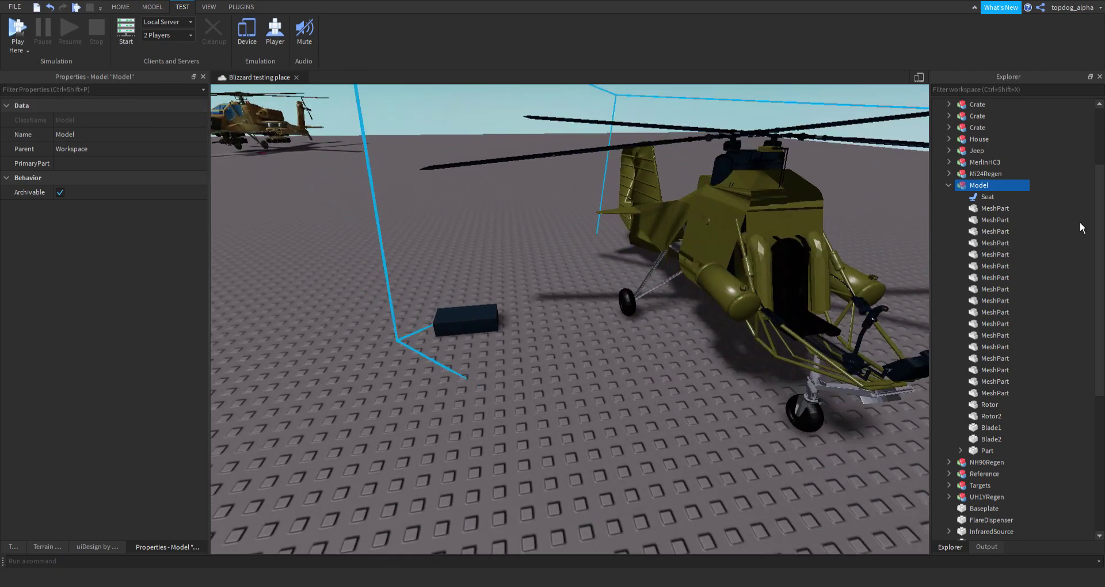
- Set the pasted seat's size to 2, 0.5, 2
click(985, 197)
scroll(154, 468, down, 3)
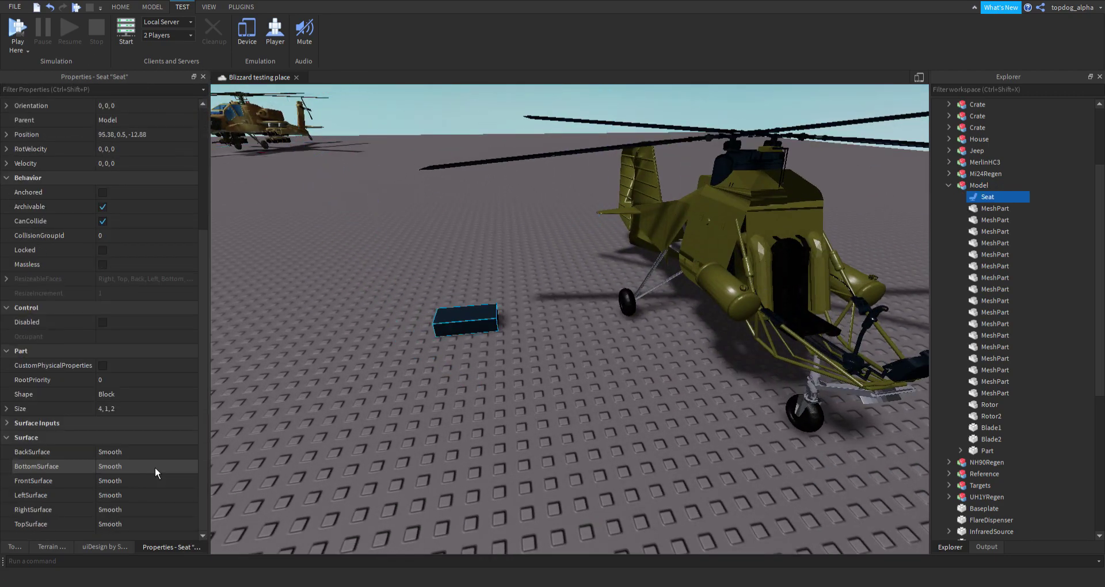
click(133, 410)
text(2, 0)
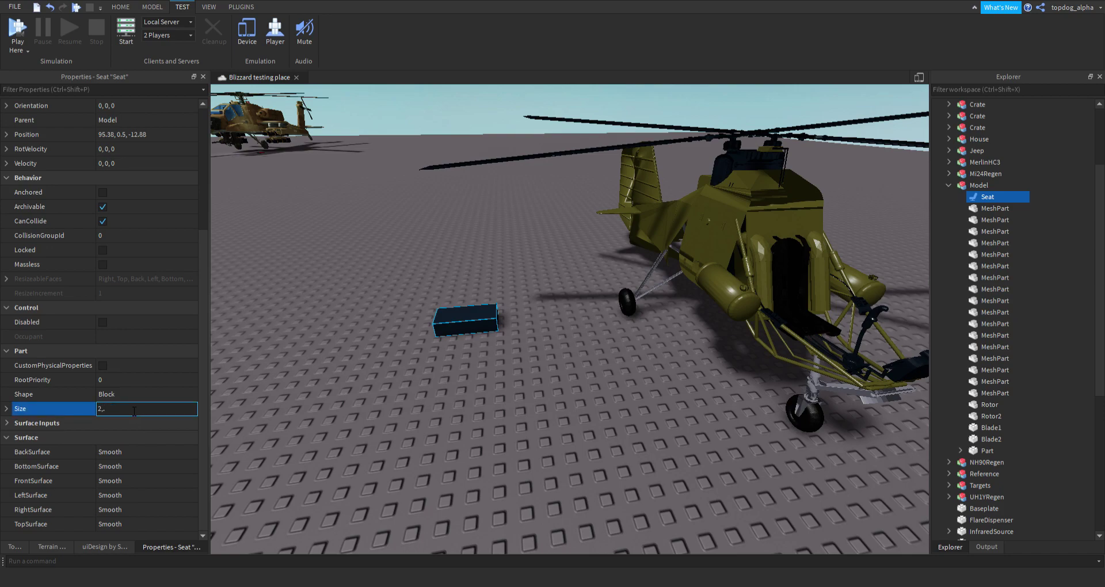
text(.5, 2)
key(Return)
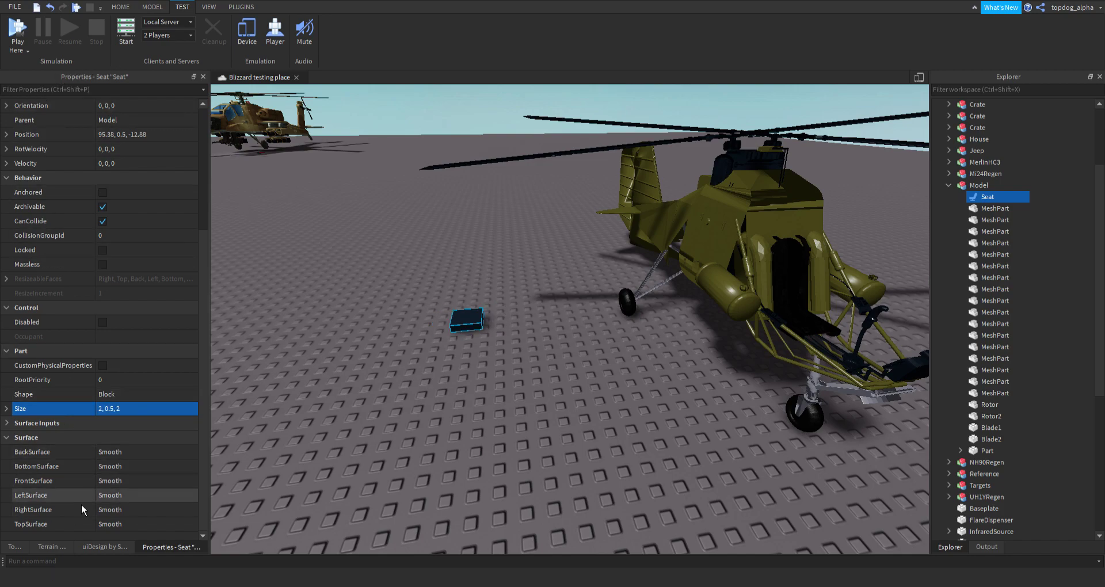
- Check the seat's front face, turn the seat 180° about the vertical axis and move it to the gyrocopter's cockpit
click(39, 481)
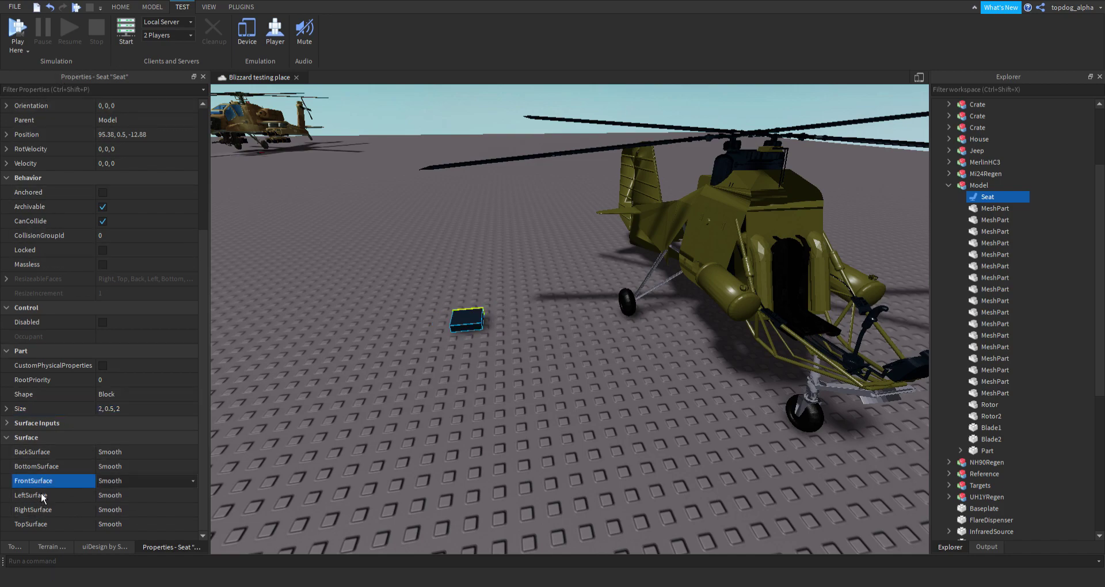
click(152, 6)
drag(534, 325, 358, 292)
click(40, 35)
key(d)
drag(538, 326, 662, 317)
drag(607, 287, 614, 251)
drag(630, 313, 682, 255)
- Align the seat with the cockpit's seat cushion at position 111.13, 4.5, -3.005
scroll(671, 323, up, 5)
right_drag(671, 323, 683, 335)
scroll(683, 335, up, 2)
drag(516, 323, 397, 321)
right_drag(679, 334, 620, 347)
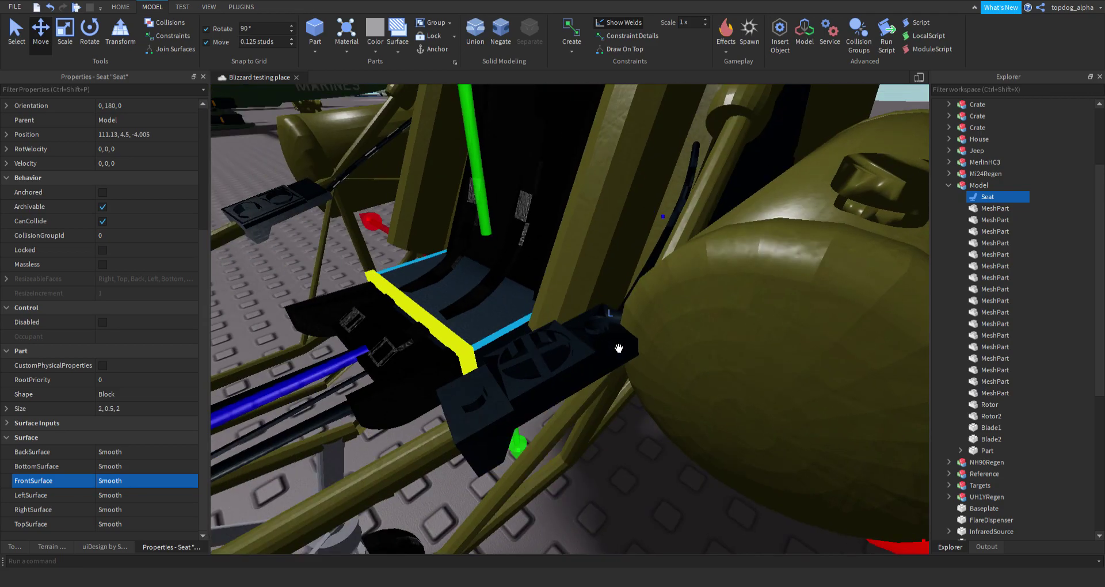
drag(527, 305, 434, 350)
scroll(523, 344, down, 5)
right_drag(522, 344, 548, 351)
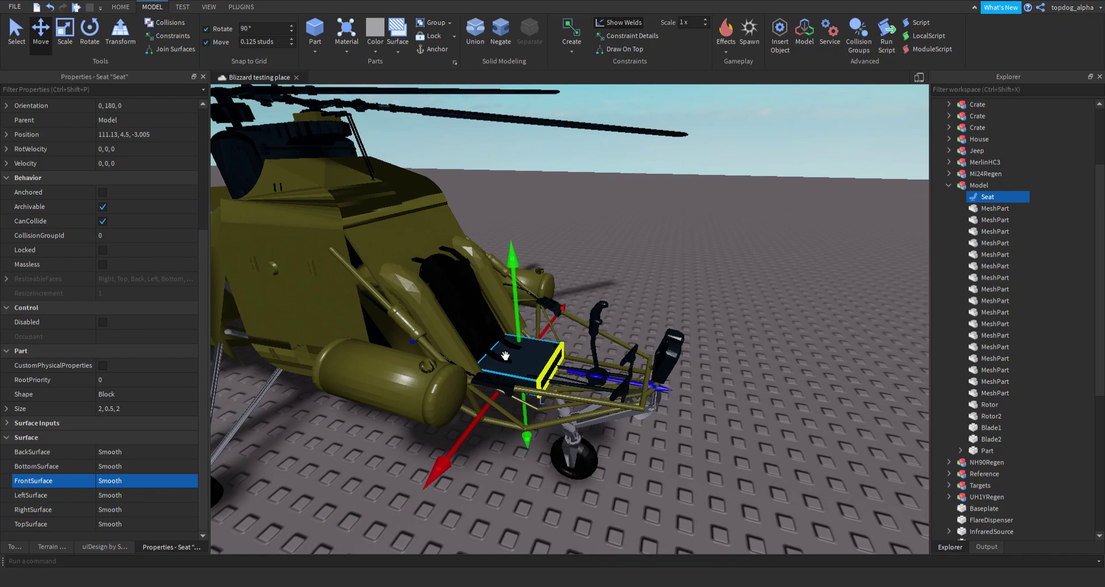
- Make the seat invisible by setting its transparency to 1, and deselect it
scroll(126, 364, up, 3)
click(112, 149)
text(1)
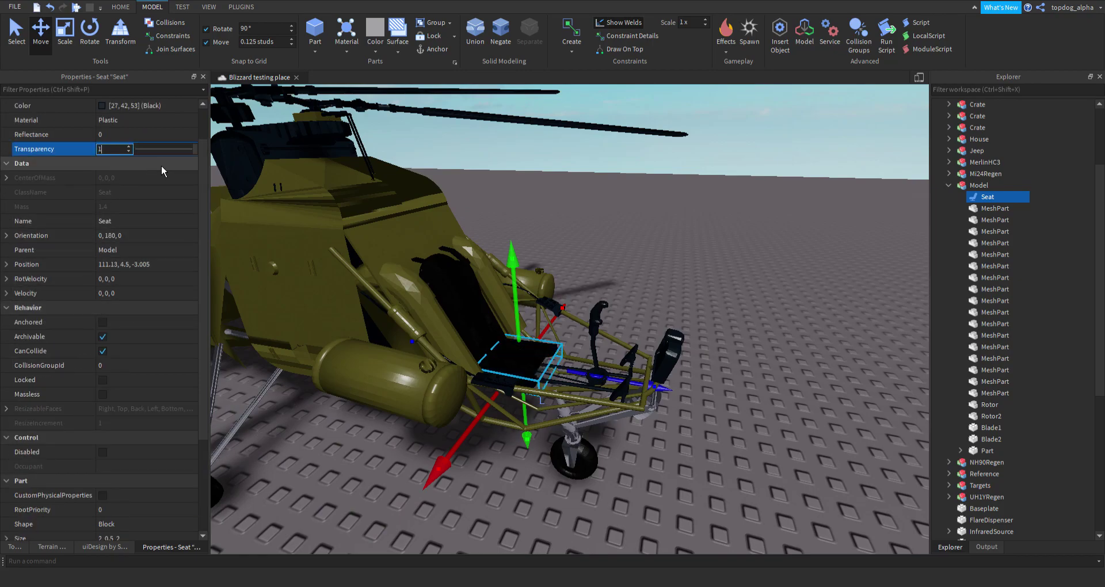
key(Return)
click(437, 226)
right_drag(677, 269, 701, 282)
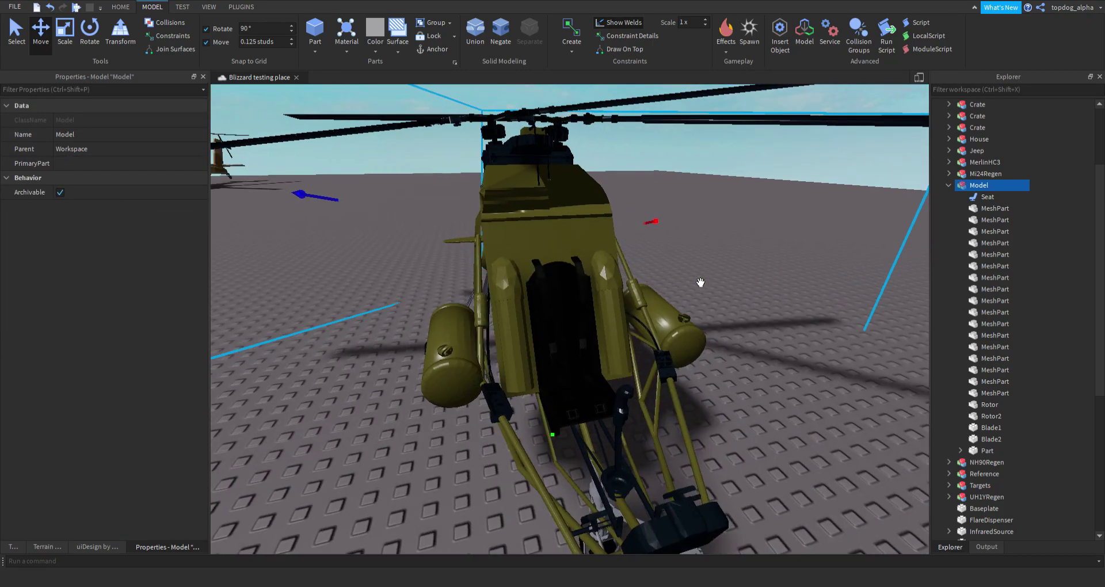
scroll(694, 281, down, 5)
click(424, 461)
right_drag(423, 461, 420, 462)
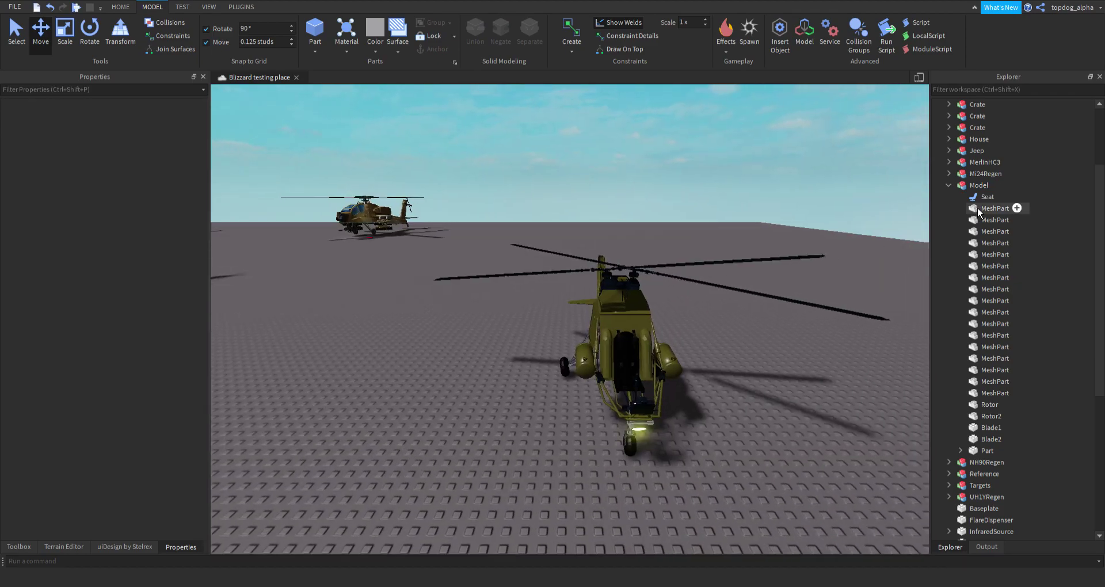
- Rename the gyrocopter's model as GyroCopter
click(1002, 186)
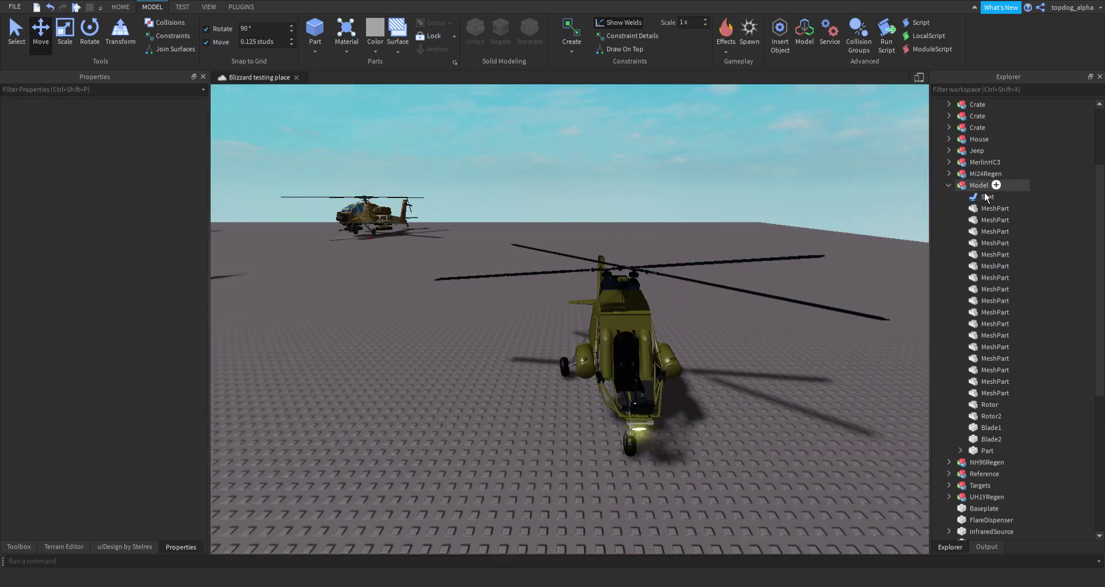
key(F2)
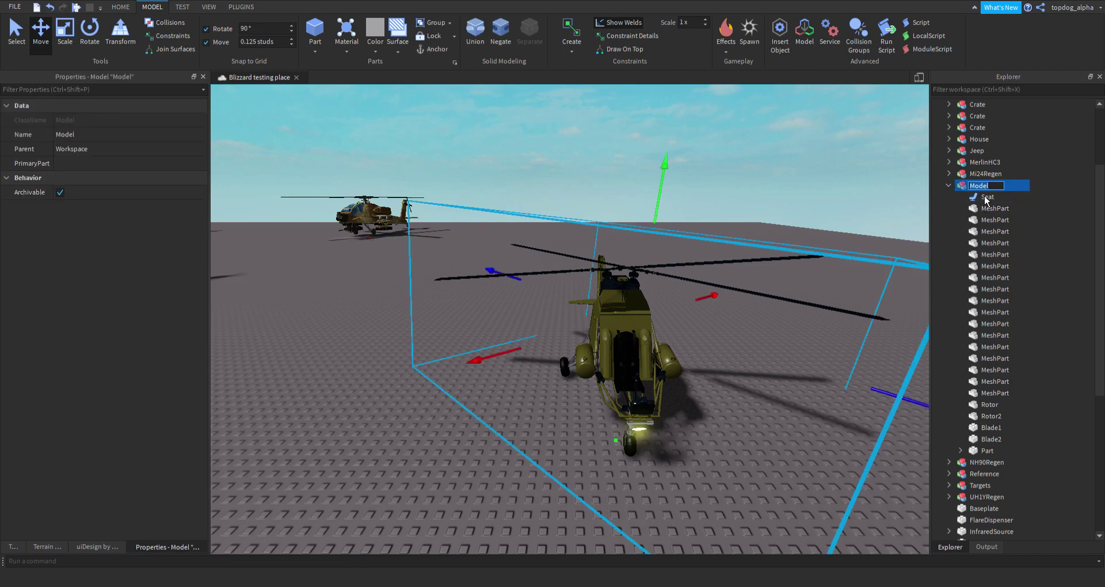
text(GyroCopter)
key(Return)
click(986, 197)
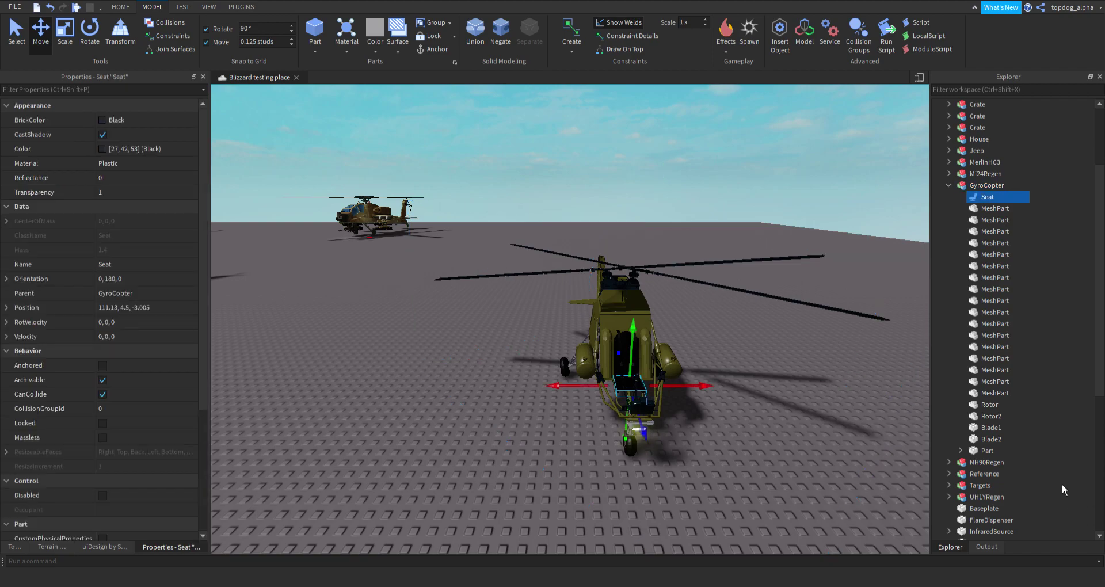
ctrl+click(983, 405)
ctrl+click(991, 417)
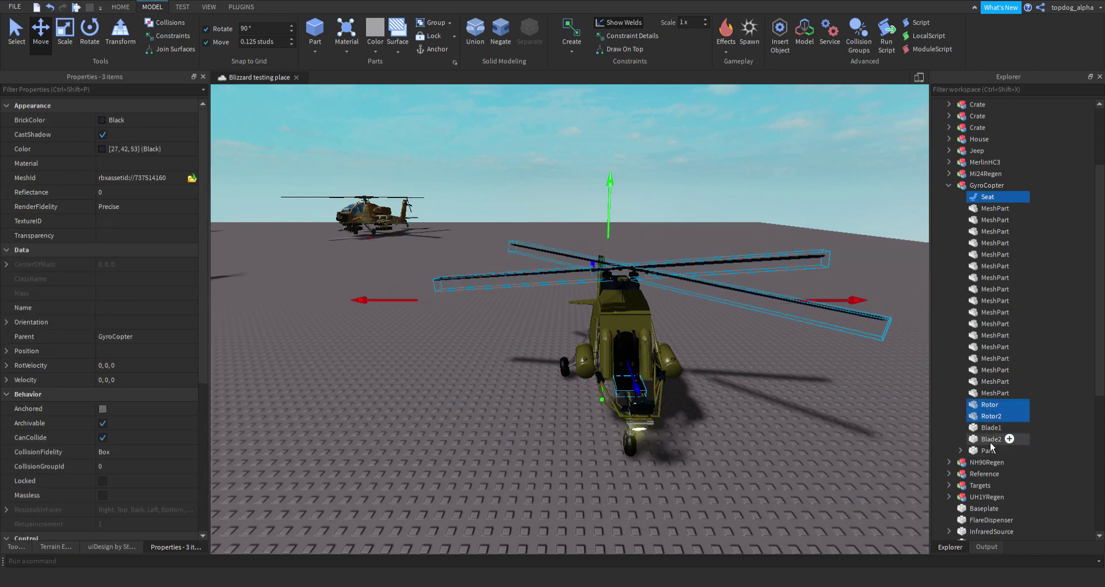
click(1016, 186)
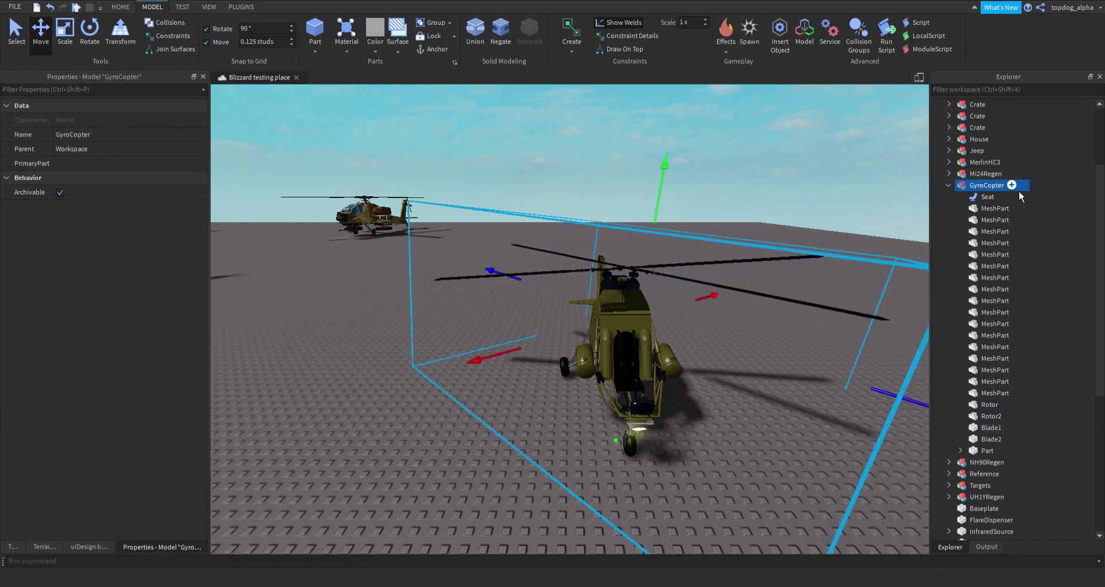
key(Return)
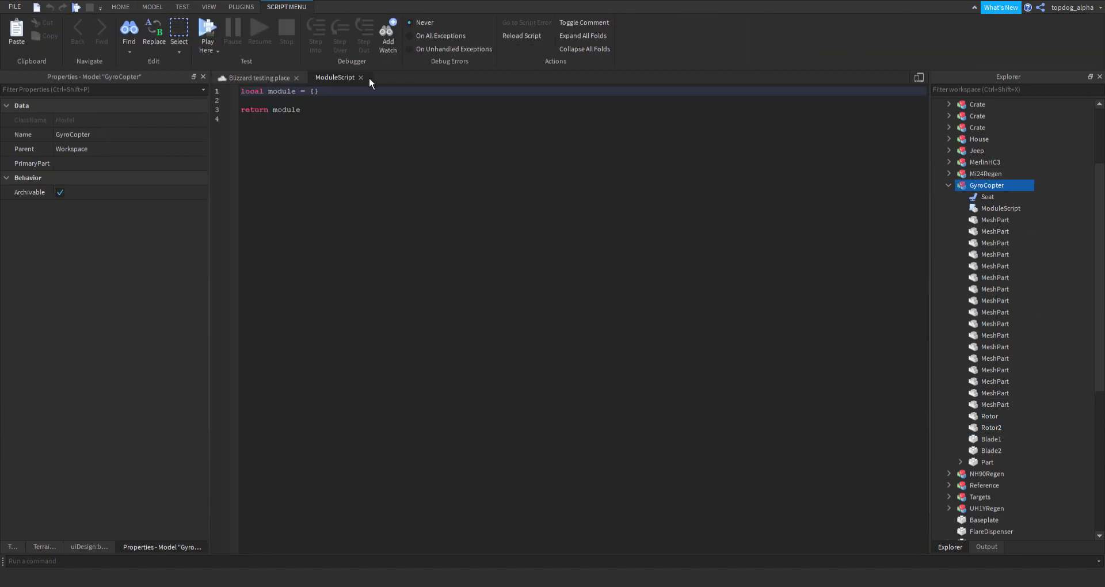
click(361, 77)
click(986, 209)
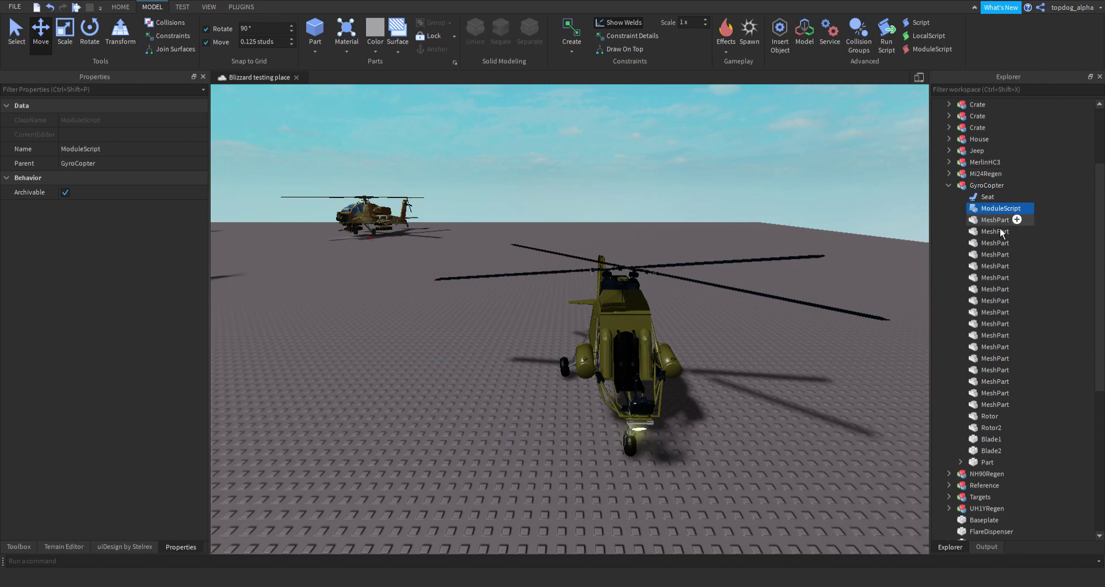
key(Delete)
- Add an empty model inside GyroCopter and name it Functionality
click(1018, 188)
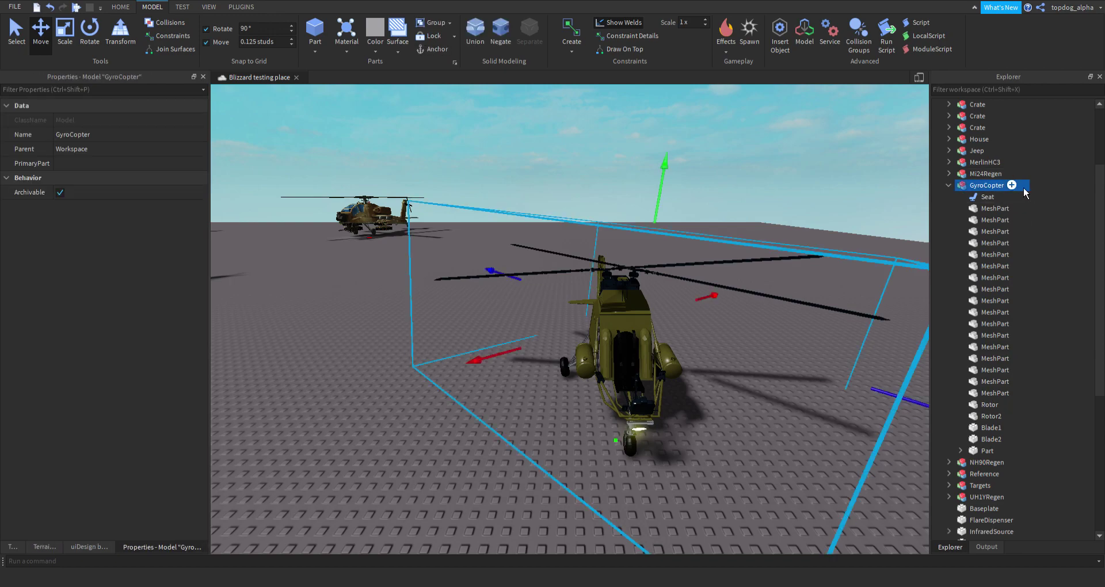
key(ctrl+shift+v)
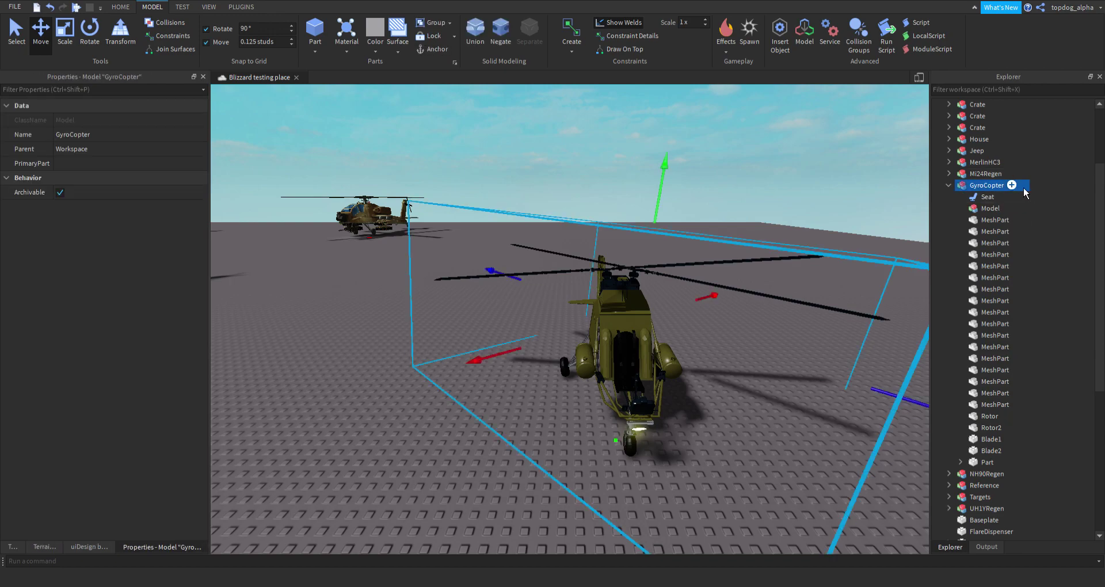
click(991, 210)
click(990, 210)
text(Fun)
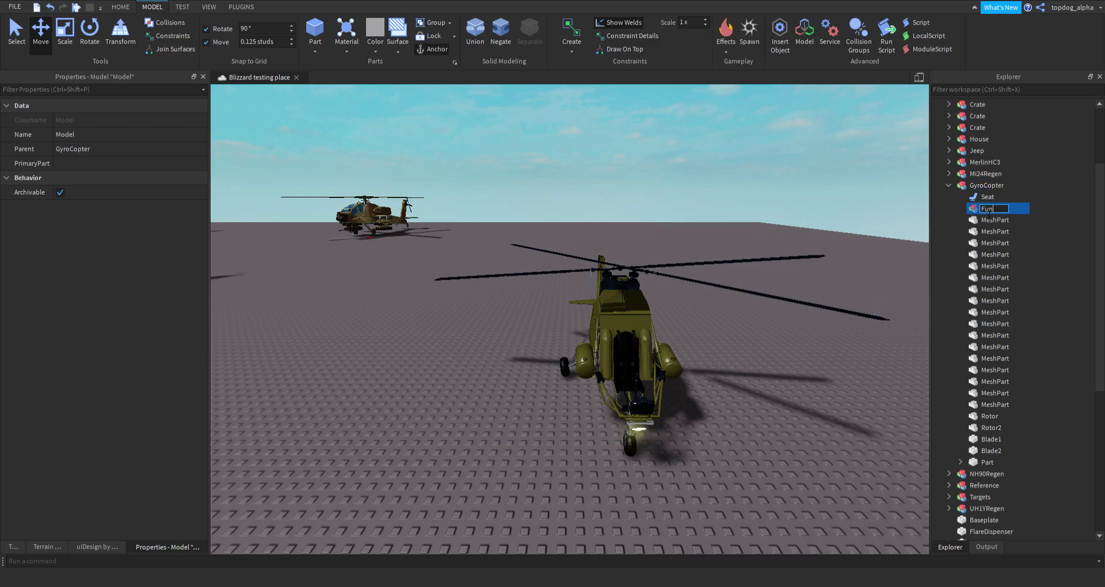
text(ctionality)
key(Return)
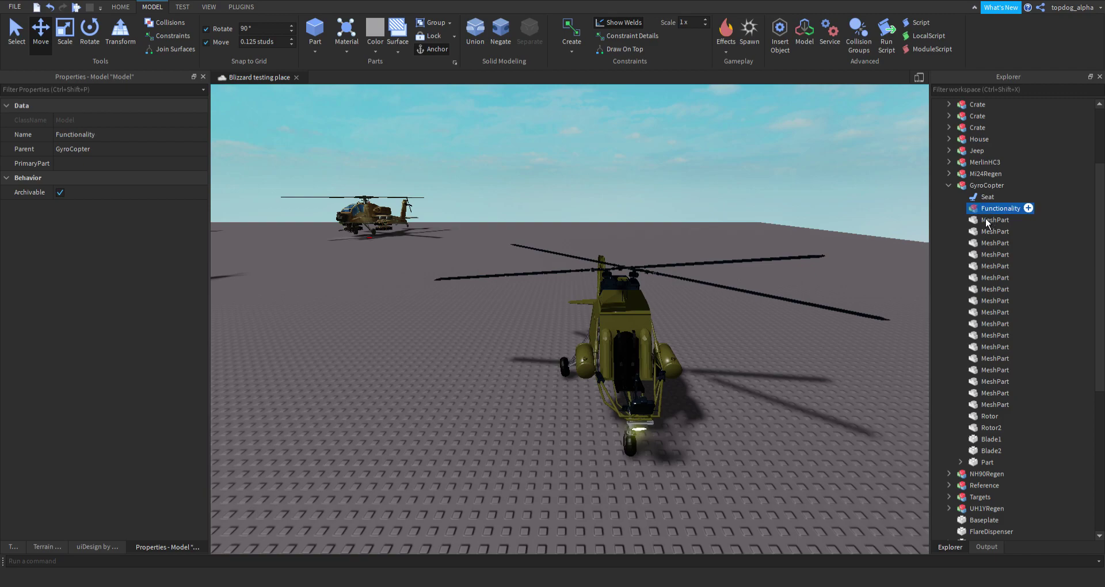
- Duplicate the Functionality model and rename the copy as Parts
key(ctrl+d)
key(F2)
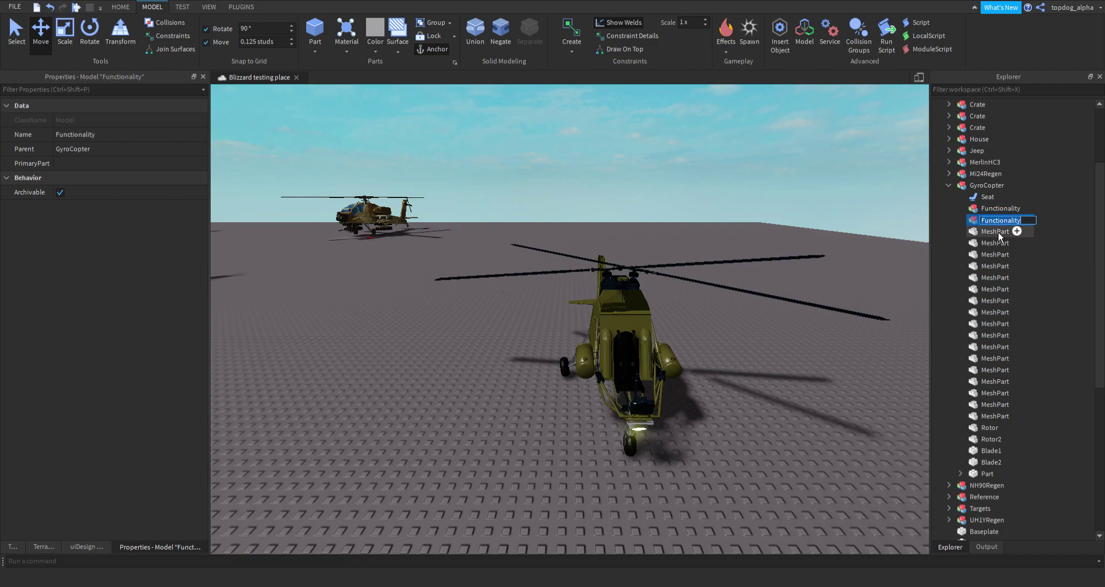
text(Parts)
key(Return)
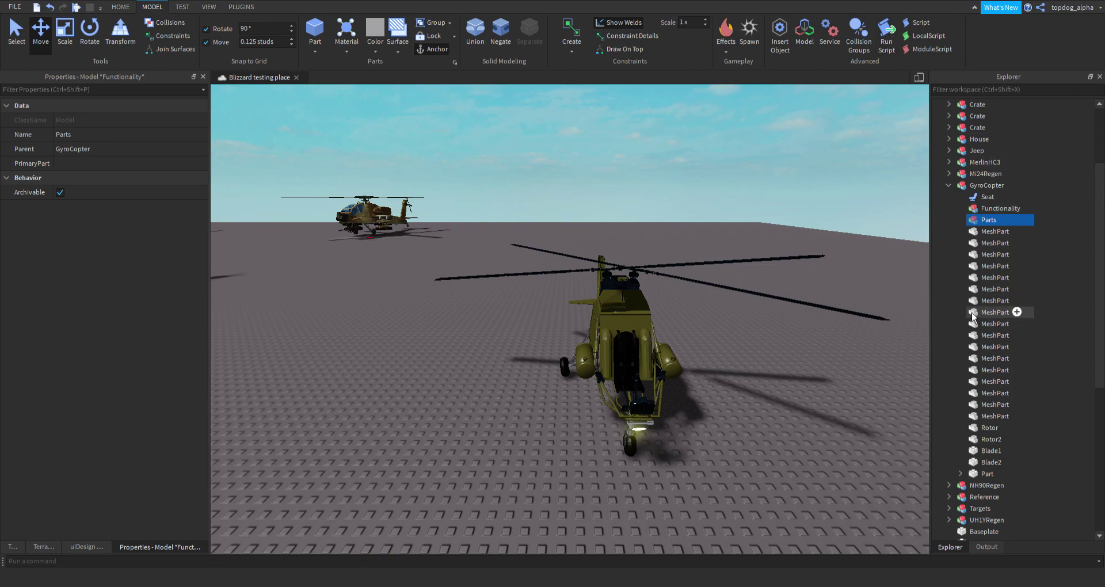
- Move the seat into the Functionality model and rename it as Pilot
drag(979, 199, 997, 215)
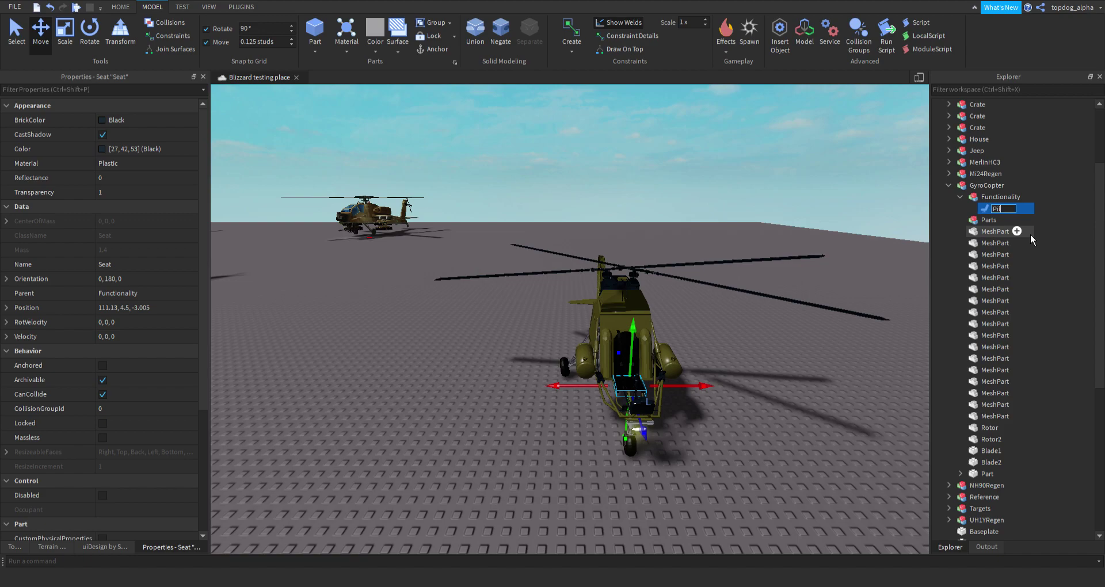
mouse_move(561, 208)
right_down()
mouse_move(548, 207)
mouse_move(552, 216)
right_up()
scroll(553, 215, down, 3)
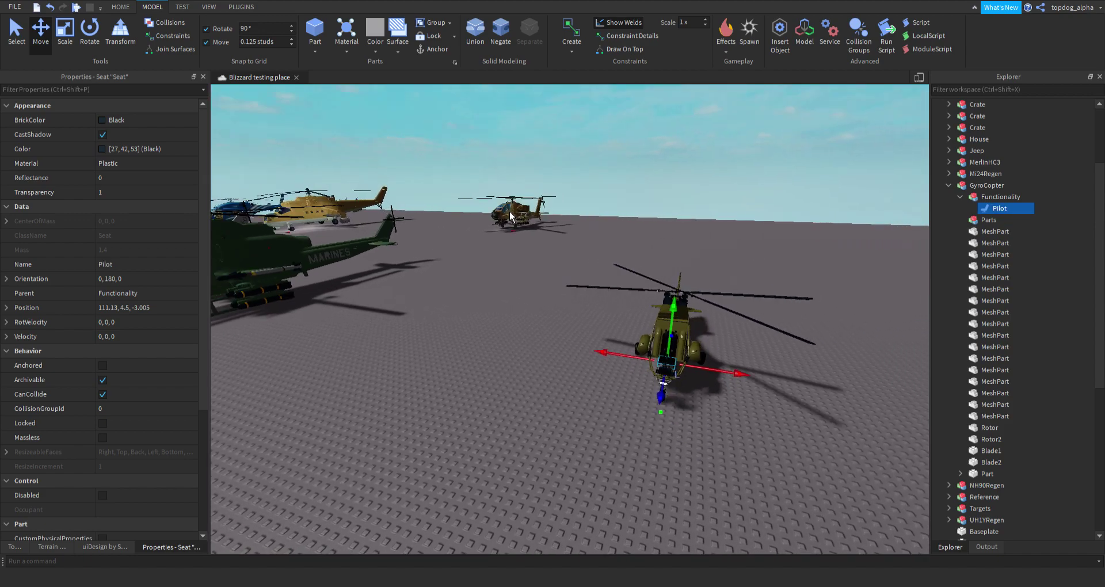
- Examine the contents of the Functionality group and the Pilot seat in the AH1Z reference helicopter
click(319, 259)
click(950, 104)
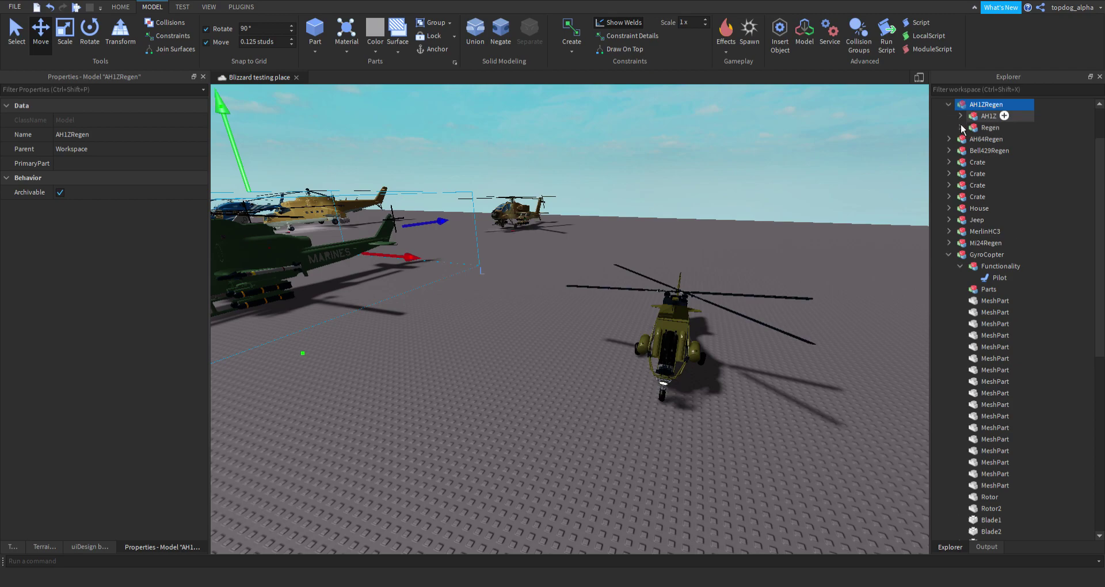
click(961, 116)
click(972, 127)
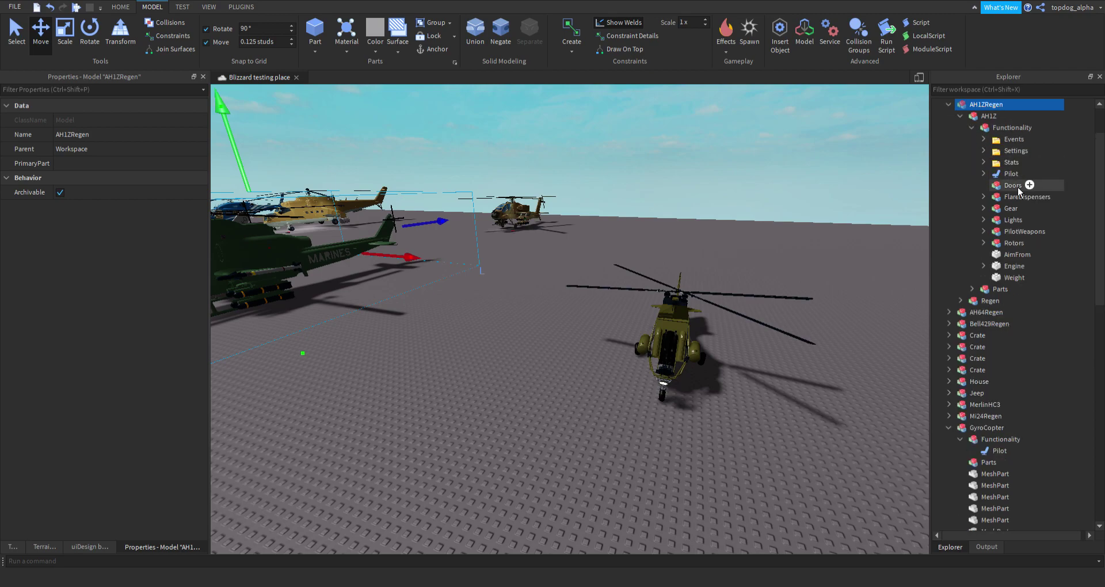
click(1006, 173)
scroll(1047, 361, down, 3)
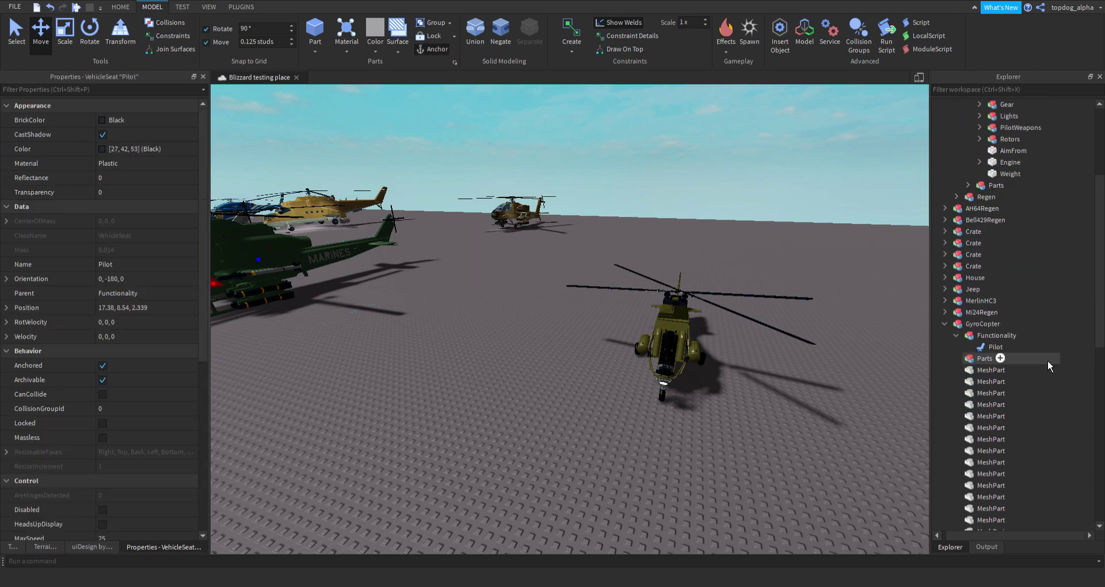
- Select all the MeshPart objects directly inside the GyroCopter model
click(982, 359)
scroll(979, 365, down, 3)
drag(1058, 272, 1034, 449)
scroll(769, 357, up, 3)
- Move the selected mesh parts aside from the rotor blades to inspect them separately, and undo the move
right_drag(770, 357, 769, 357)
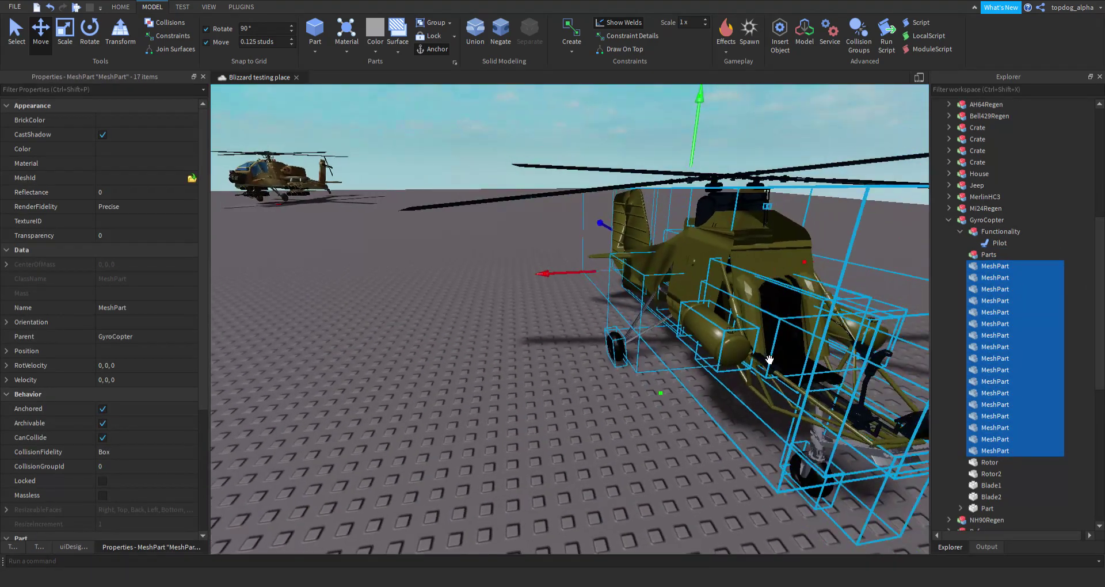
drag(593, 291, 373, 314)
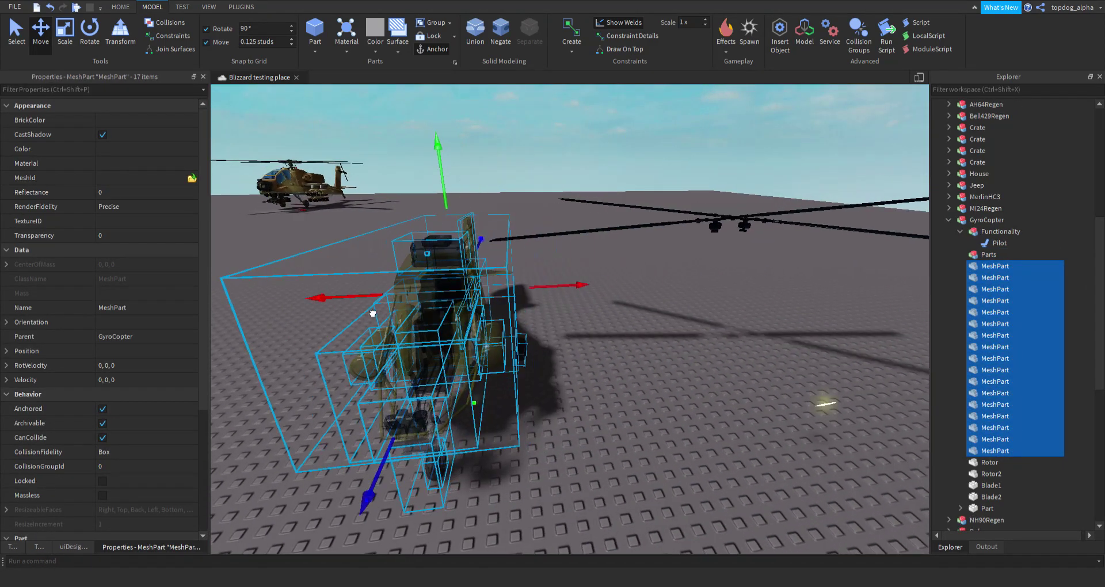
scroll(606, 311, up, 3)
mouse_move(605, 311)
right_down()
mouse_move(608, 320)
mouse_move(600, 313)
right_up()
scroll(604, 321, down, 3)
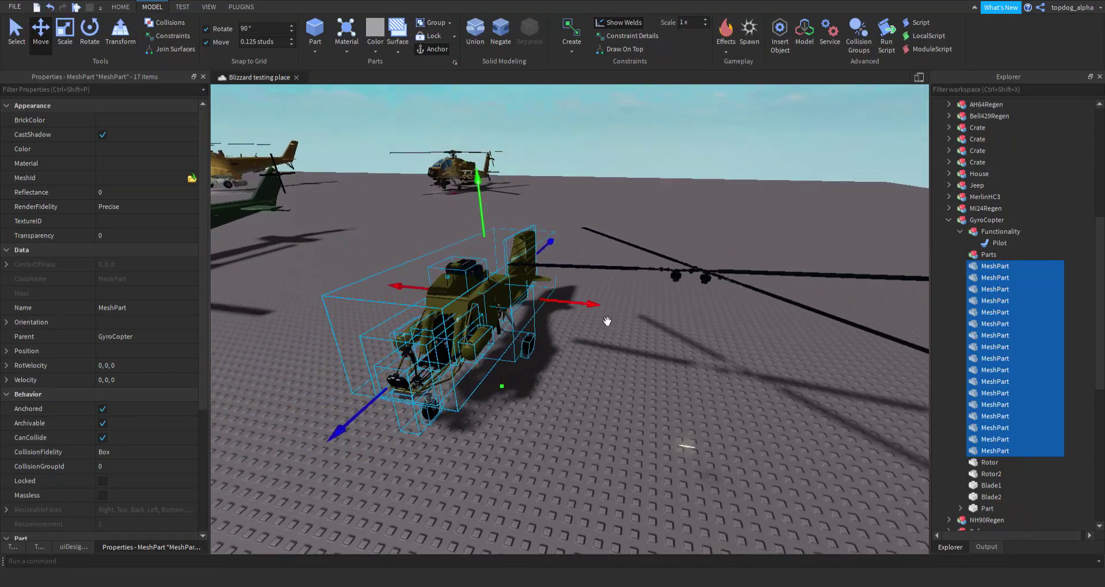
scroll(599, 311, up, 3)
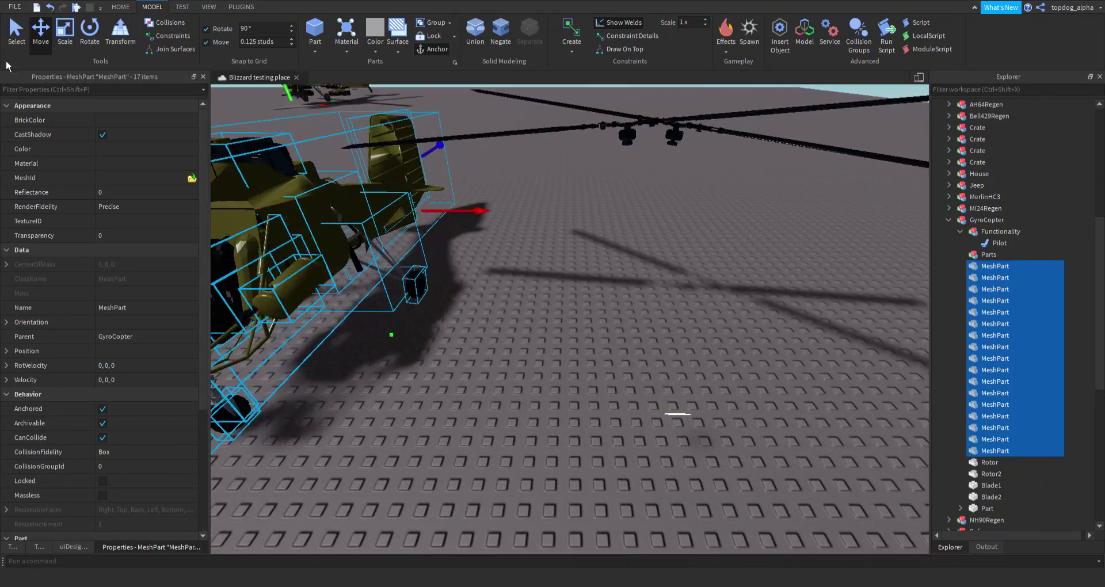
click(53, 9)
- Move the selected mesh parts into the Parts model of the GyroCopter and collapse it
right_drag(816, 177, 817, 178)
drag(980, 279, 990, 255)
click(989, 254)
click(960, 255)
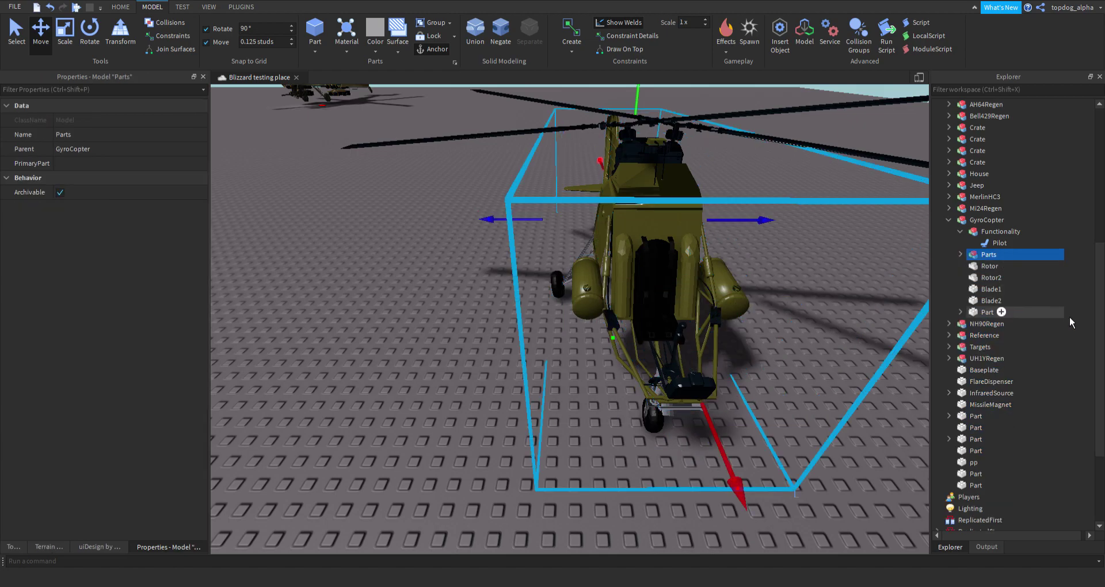
- Inspect the neon light part by the gyrocopter's front wheel and move it into the Parts model
click(973, 312)
click(960, 312)
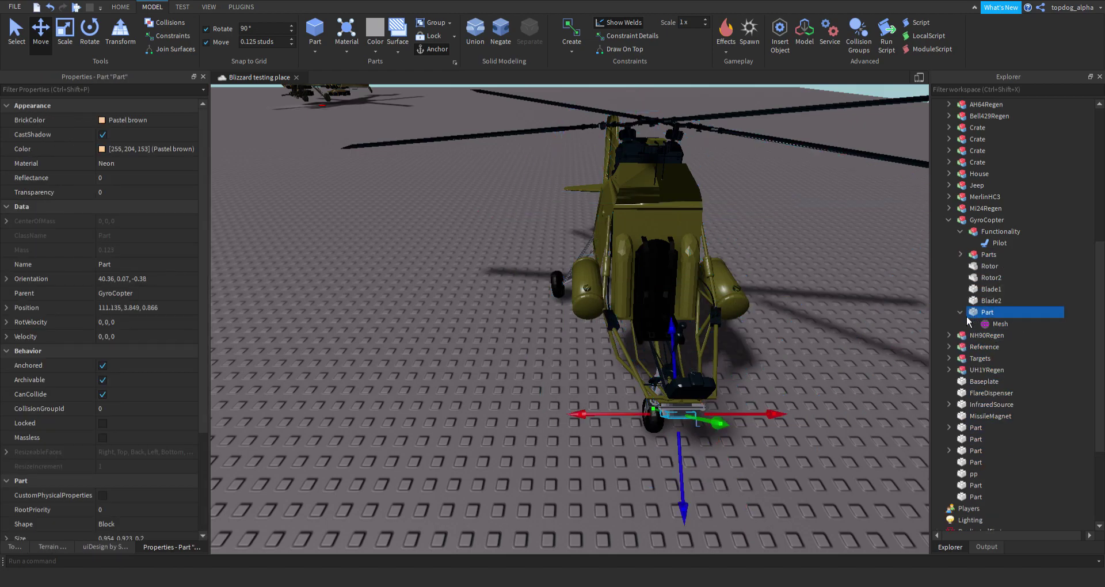
key(f)
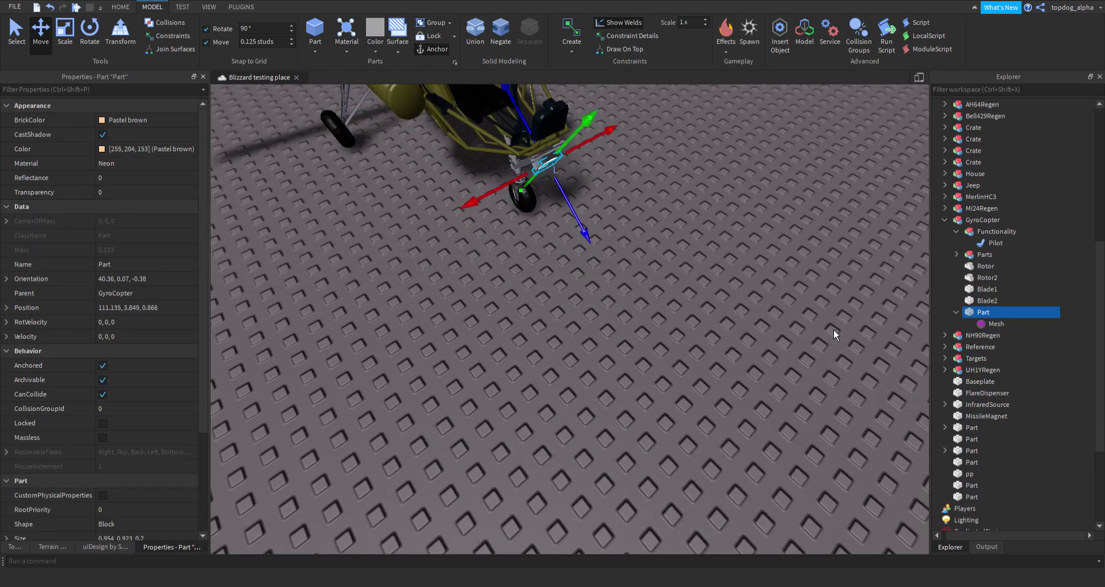
scroll(833, 329, up, 3)
mouse_move(833, 330)
right_down()
mouse_move(844, 340)
mouse_move(834, 329)
right_up()
scroll(754, 313, down, 1)
right_drag(754, 313, 745, 306)
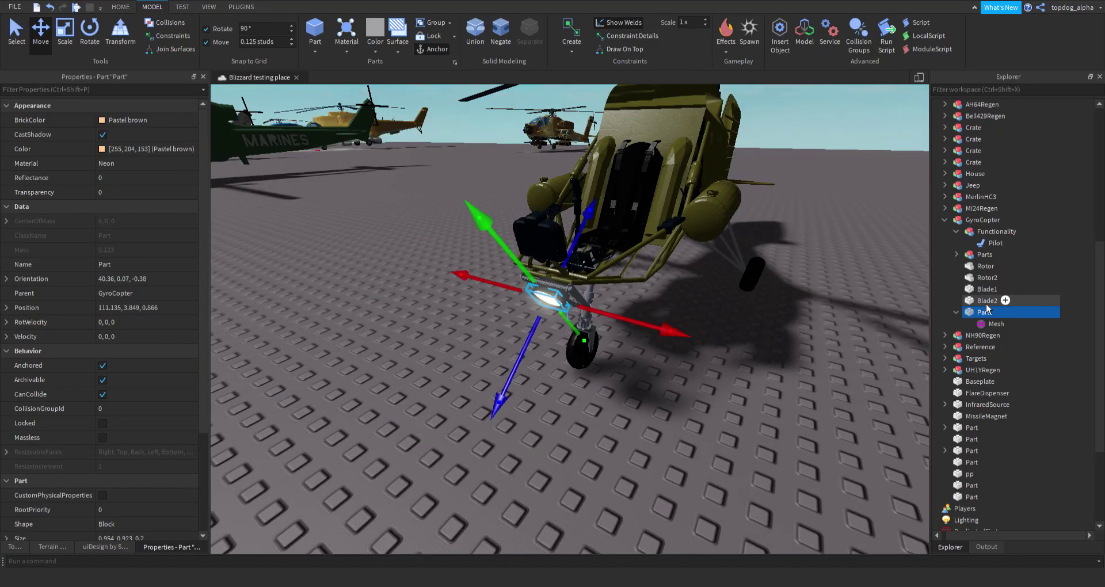
click(956, 312)
drag(978, 312, 984, 255)
click(960, 254)
- Examine Rotor, Rotor2, Blade1 and Blade2 one by one on the gyrocopter
click(986, 267)
click(987, 278)
click(986, 289)
click(985, 301)
right_drag(826, 262, 825, 262)
key(a)
mouse_move(838, 274)
right_down()
mouse_move(836, 283)
mouse_move(822, 275)
right_up()
key(w)
key(e)
key(w)
key(s)
key(q)
key(s)
key(d)
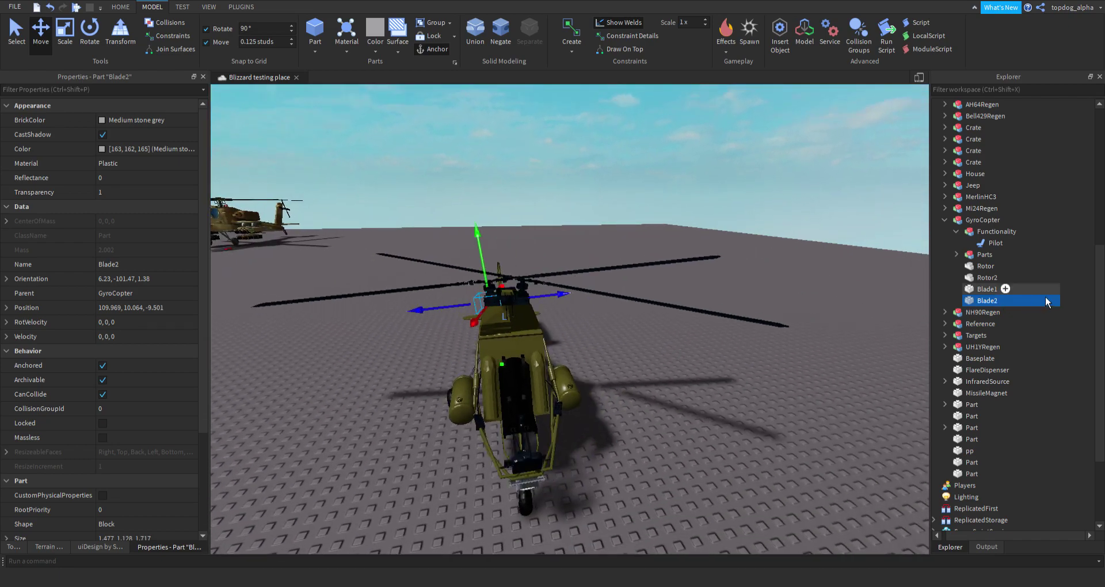
- Move Rotor, Rotor2, Blade1 and Blade2 together into the GyroCopter's Functionality model
click(715, 344)
drag(1058, 266, 1036, 311)
click(1086, 277)
drag(1084, 268, 1047, 304)
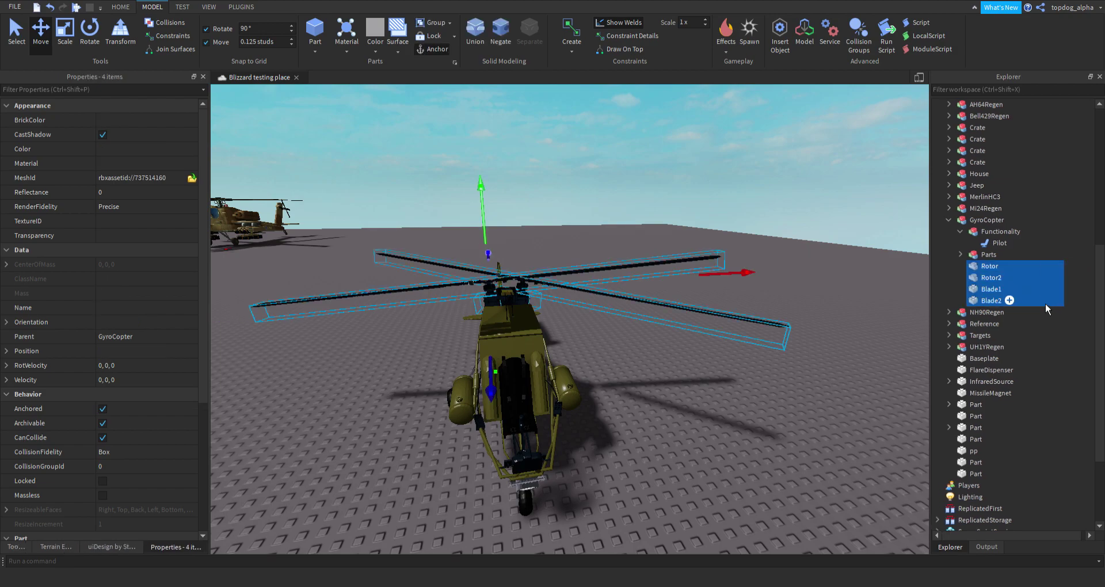
drag(1004, 266, 1002, 242)
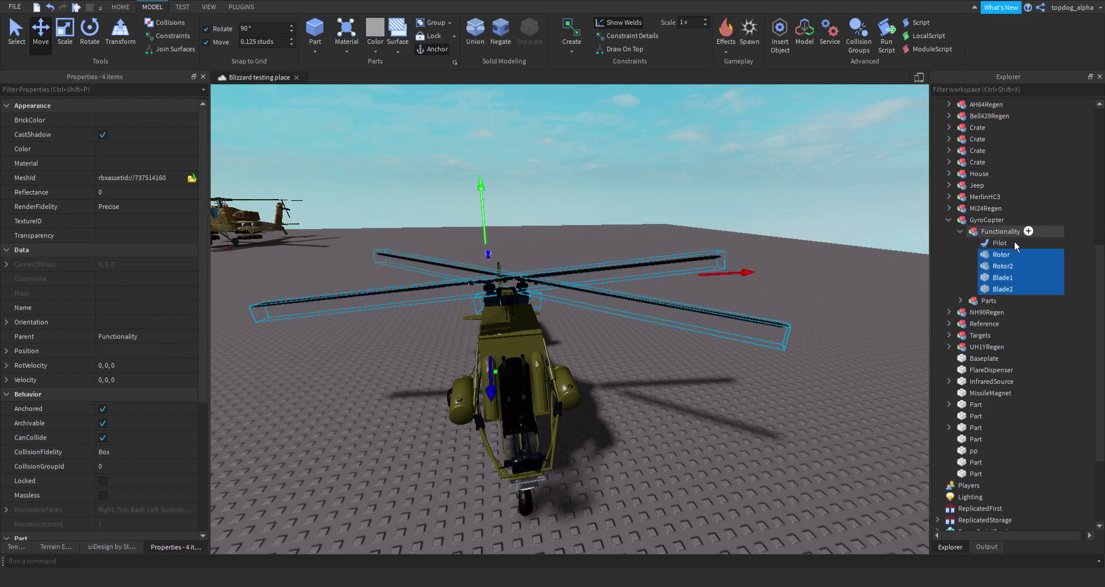
click(1051, 233)
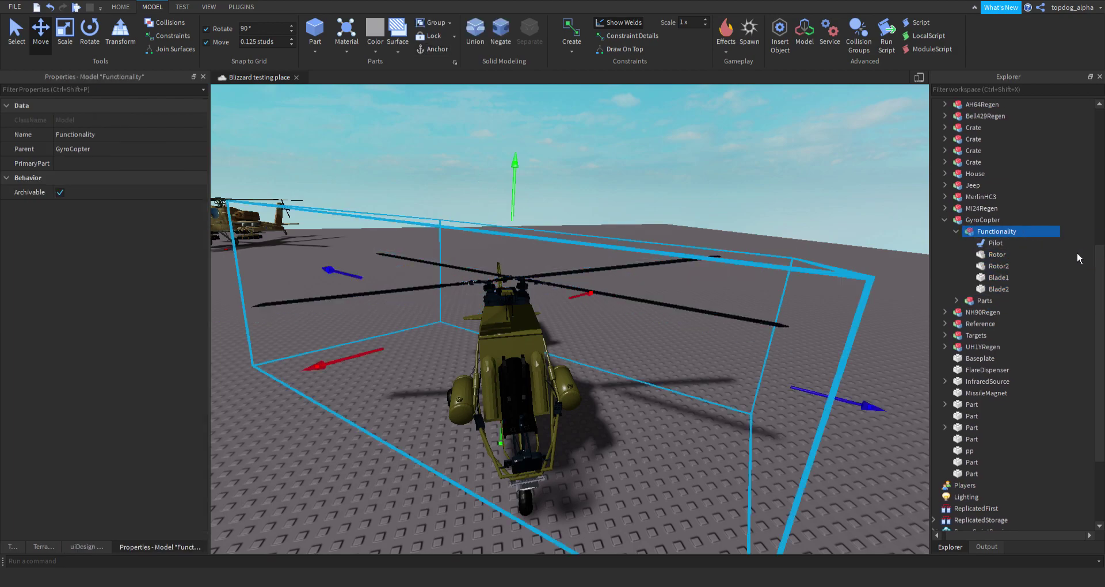
key(ctrl+m)
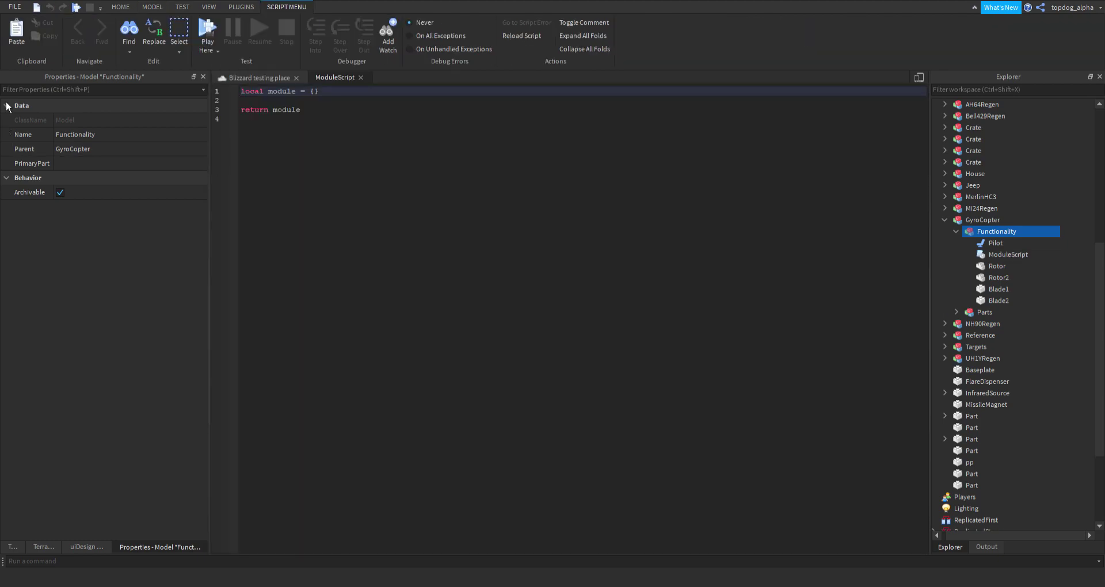
click(361, 78)
click(1021, 259)
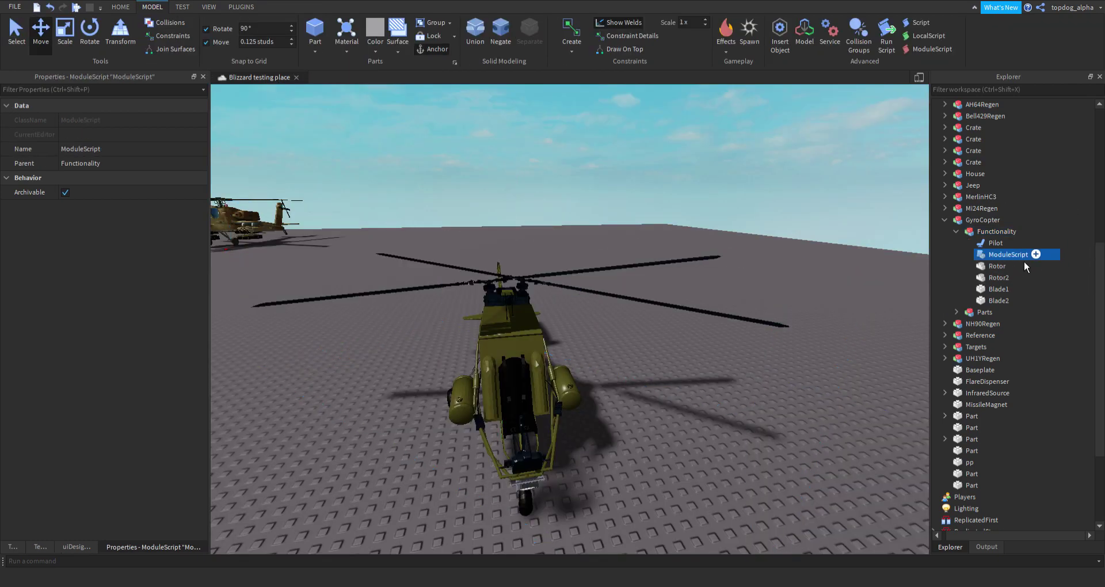
key(Delete)
- Add an empty model inside the GyroCopter's Functionality model and name it Rotors
click(1030, 236)
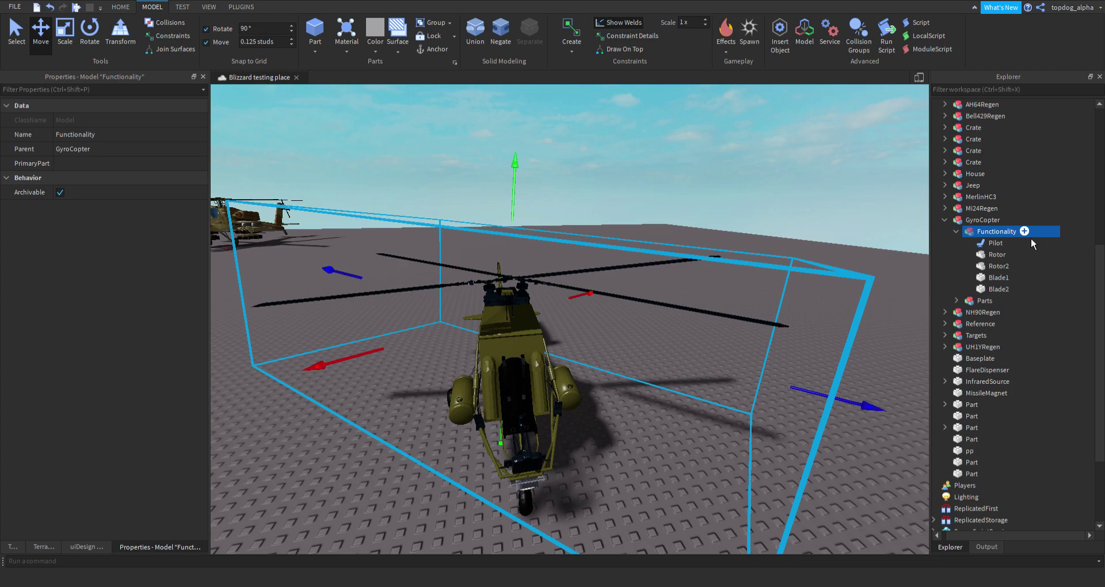
key(ctrl+shift+m)
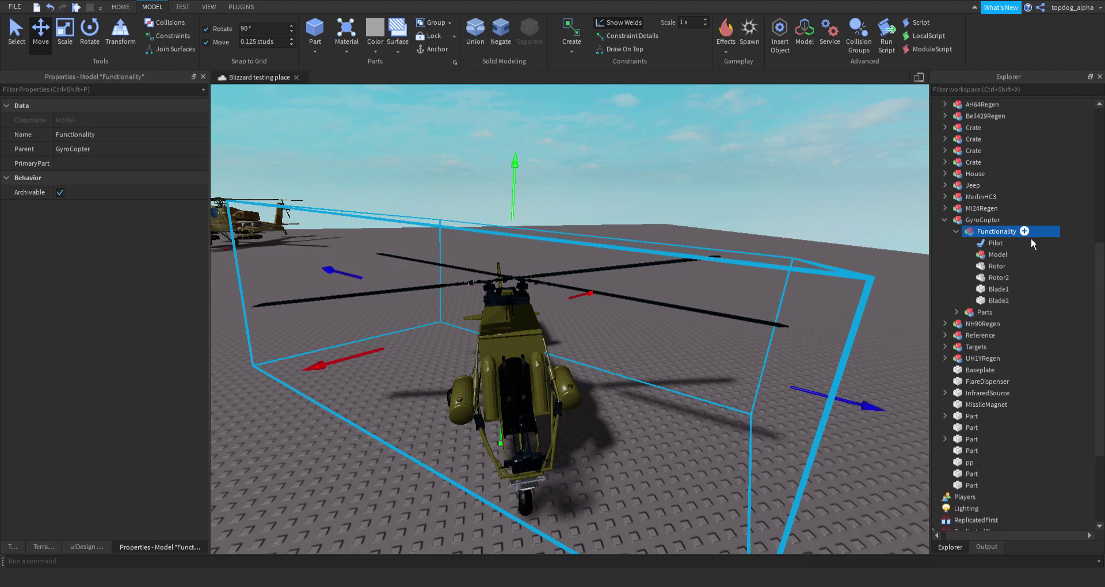
click(1006, 255)
key(F2)
text(Rotors)
key(Return)
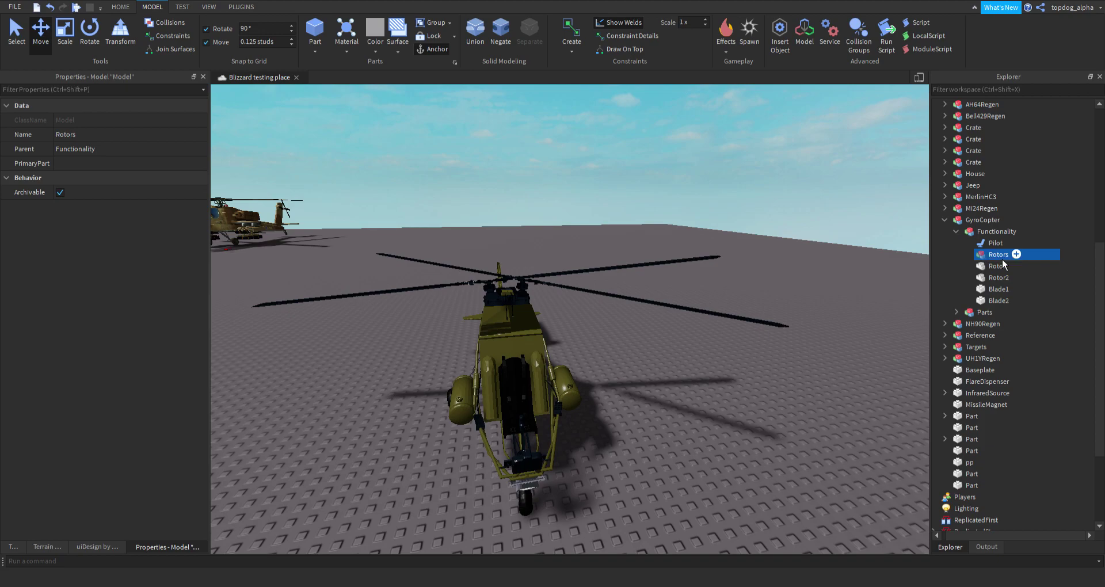
- Duplicate the Rotors model as Doors, and duplicate Doors as Lights, within Functionality
key(ctrl+d)
key(F2)
text(Doors)
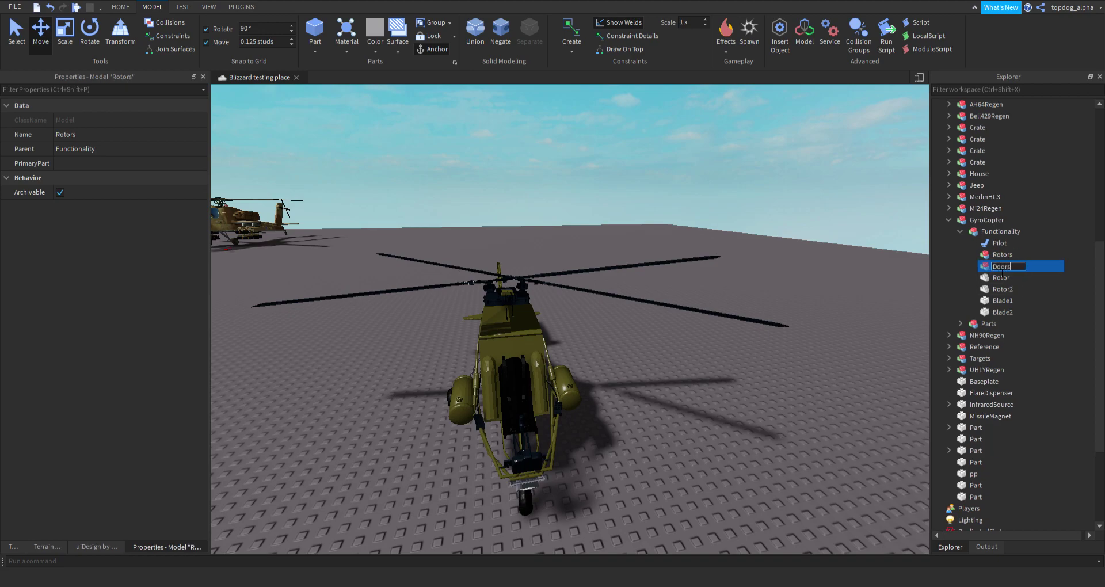
key(ctrl+d)
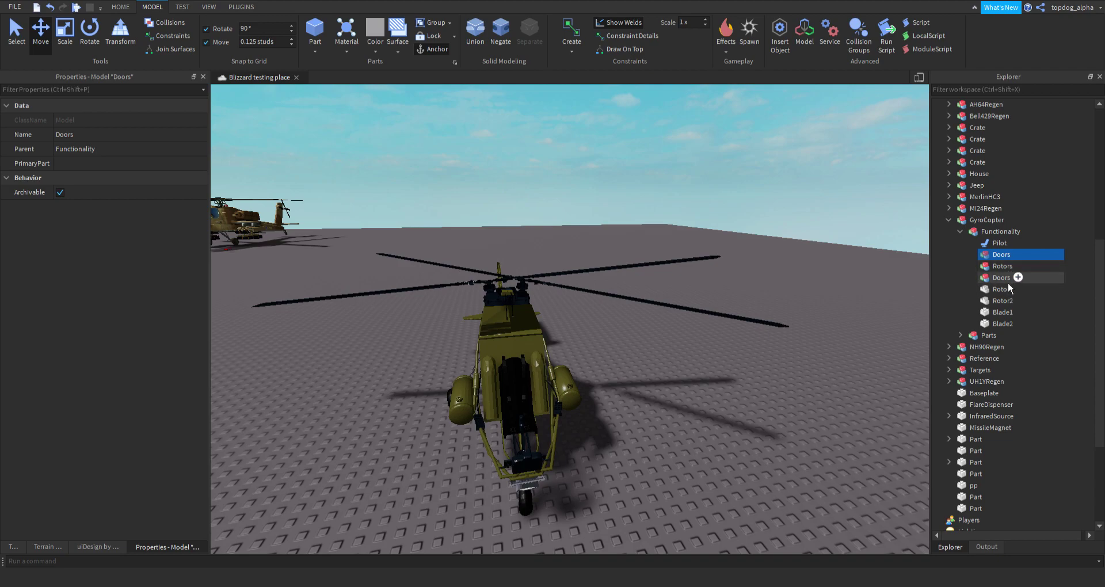
key(F2)
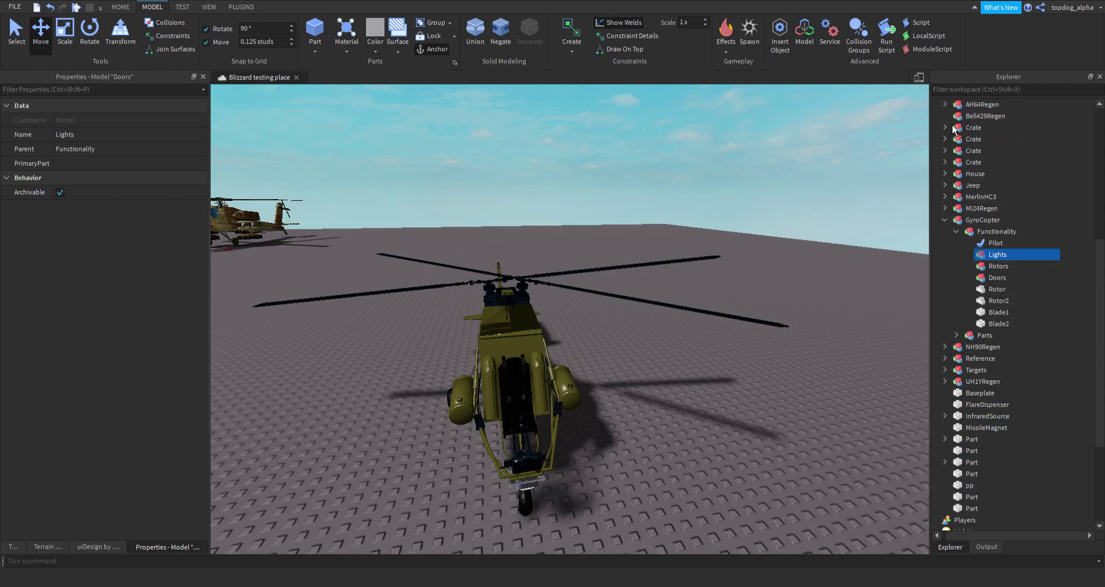
- Check the AH1Z group structure, duplicate the GyroCopter's Lights model and rename the copy as Gear
scroll(1001, 227, up, 6)
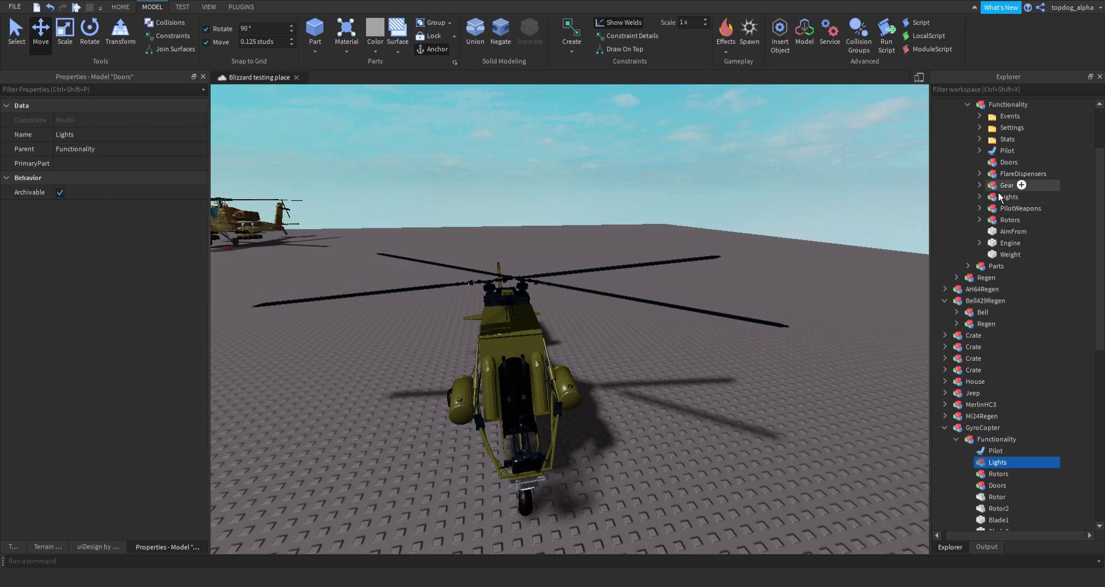
scroll(1002, 202, up, 2)
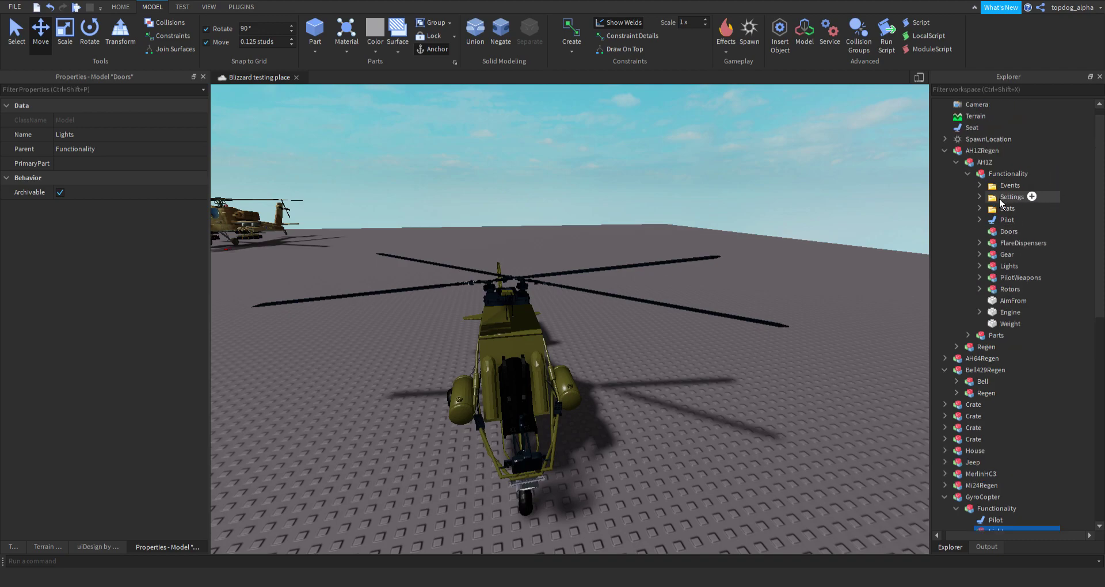
click(944, 370)
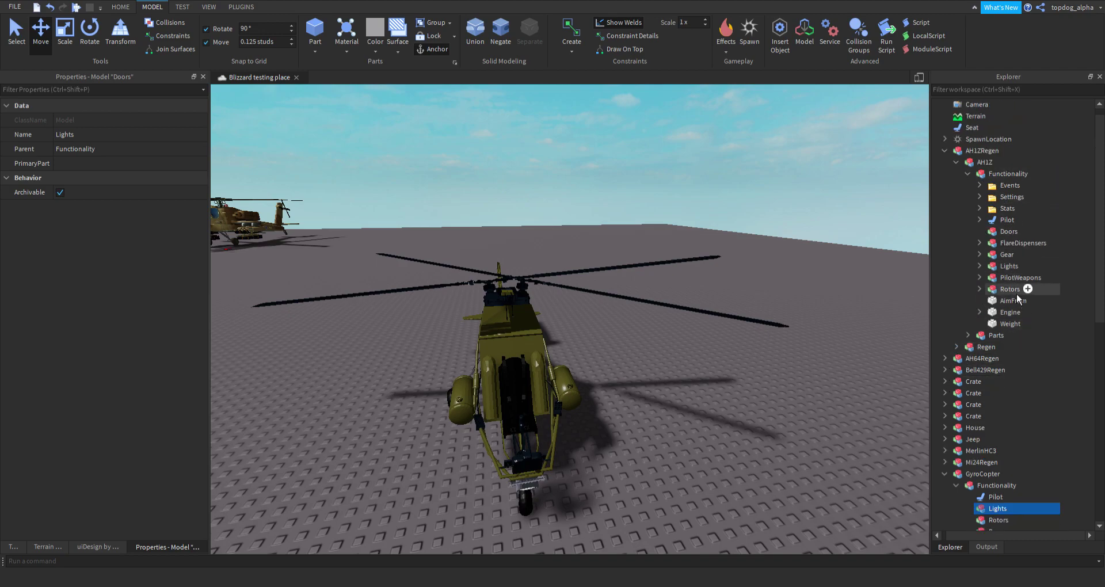
scroll(1017, 294, down, 5)
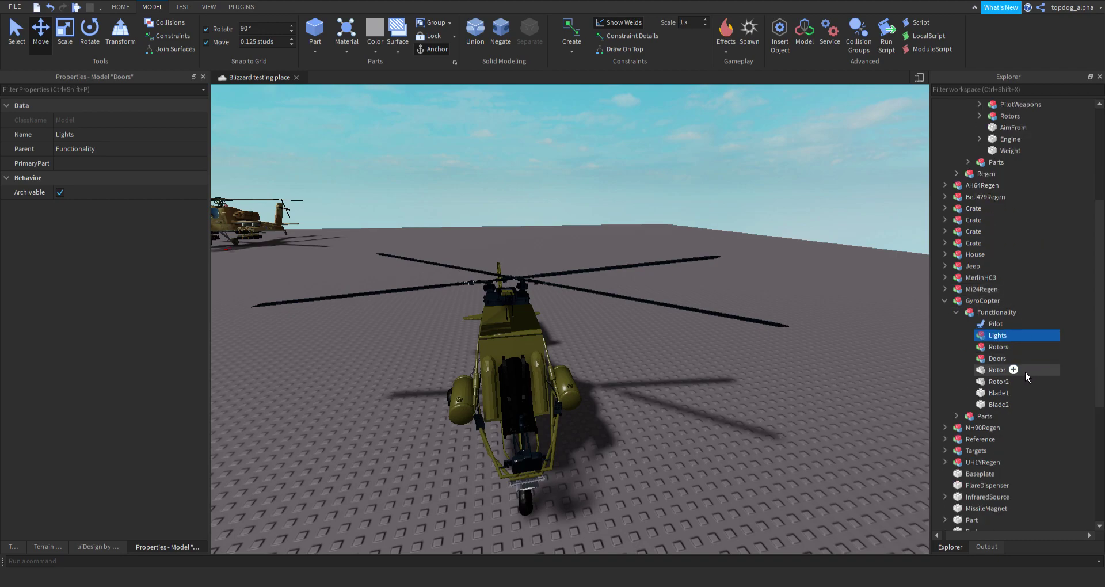
key(ctrl+d)
click(1007, 375)
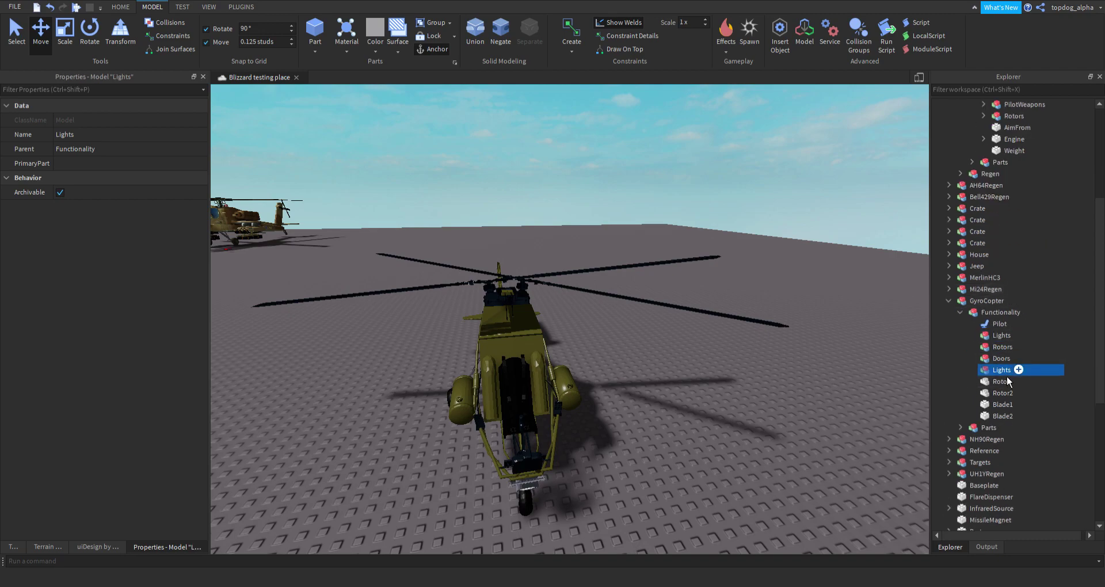
text(Gear)
click(1004, 348)
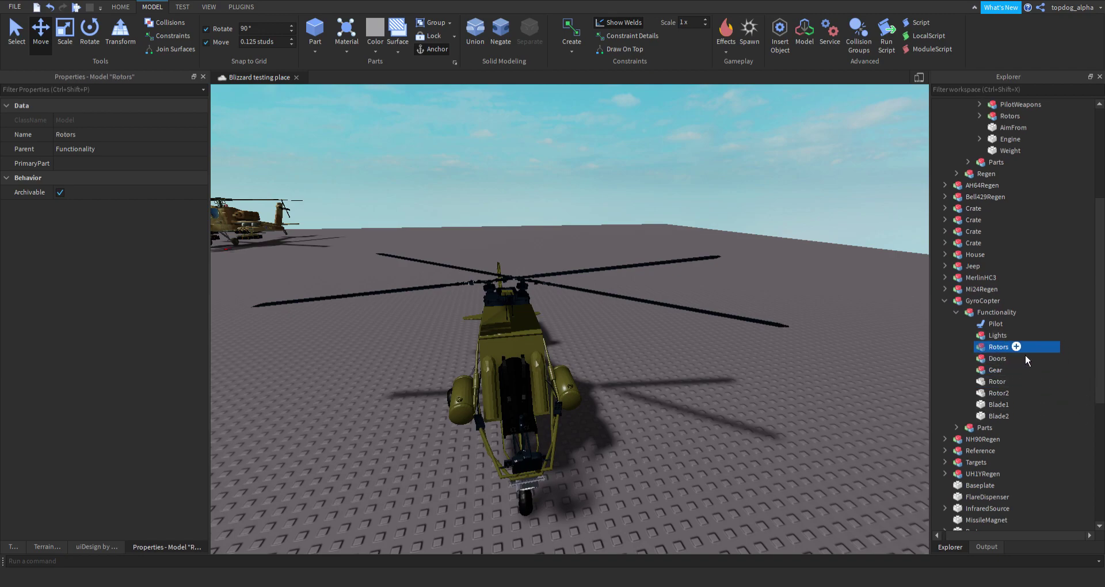
key(Return)
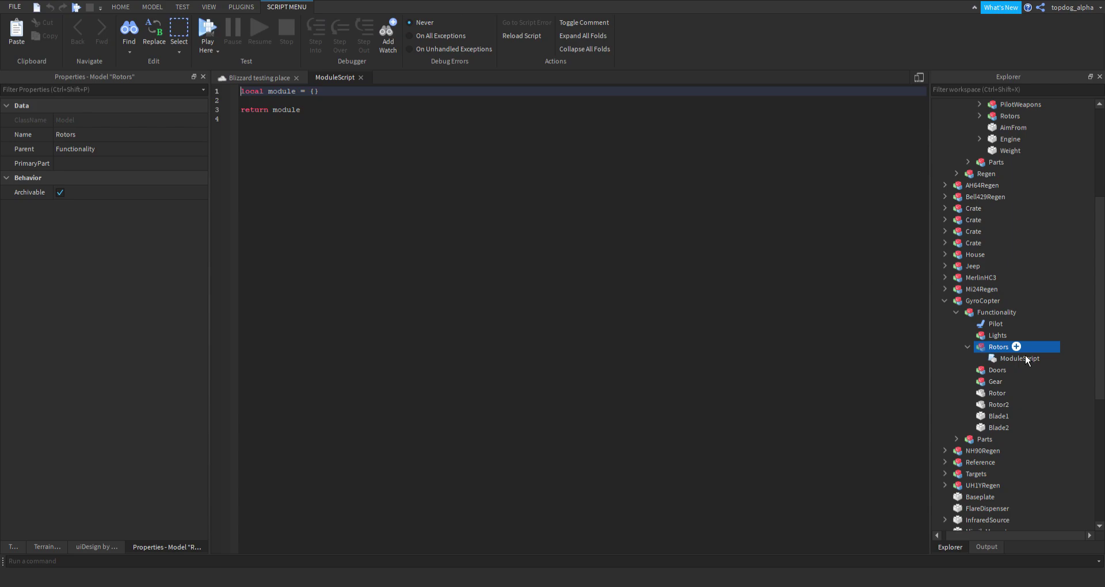
click(362, 78)
click(1007, 359)
key(Delete)
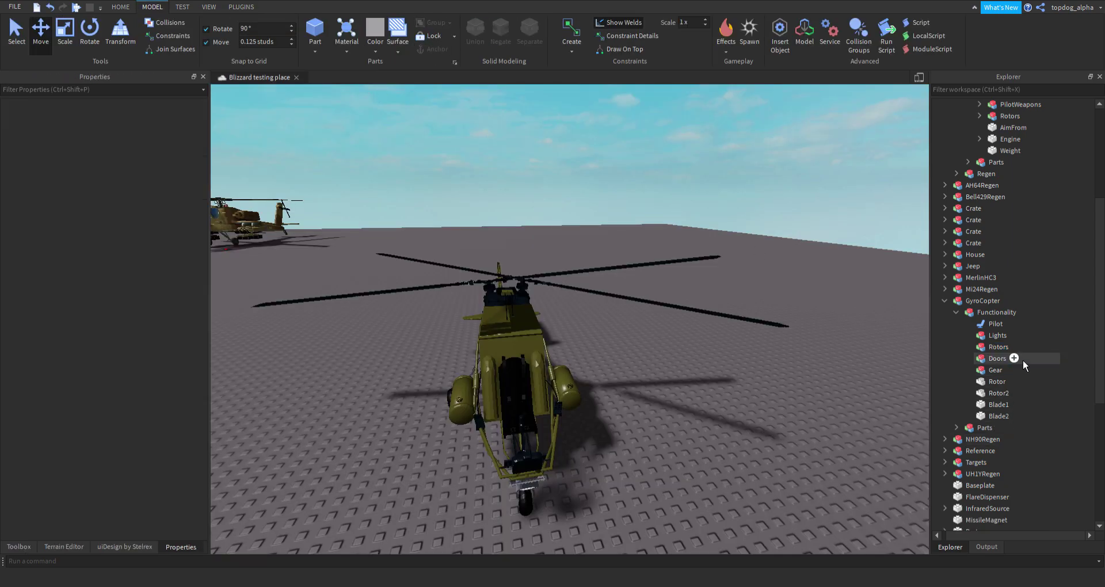
- Add an empty model inside the Rotors model and name it Rotor1
click(1022, 351)
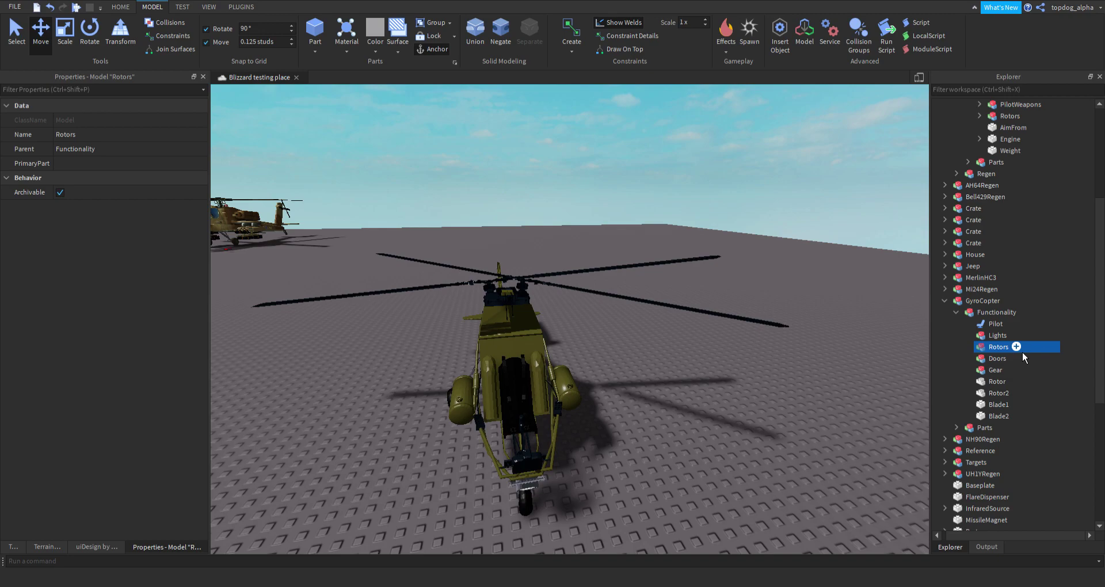
key(Return)
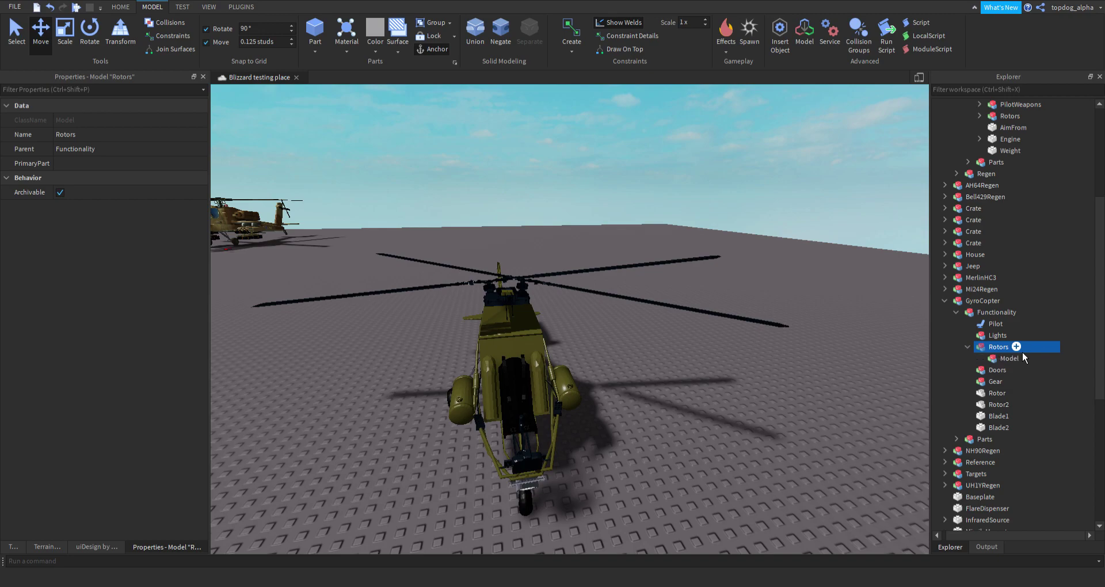
click(1020, 362)
double_click(1010, 359)
text(Rotor1)
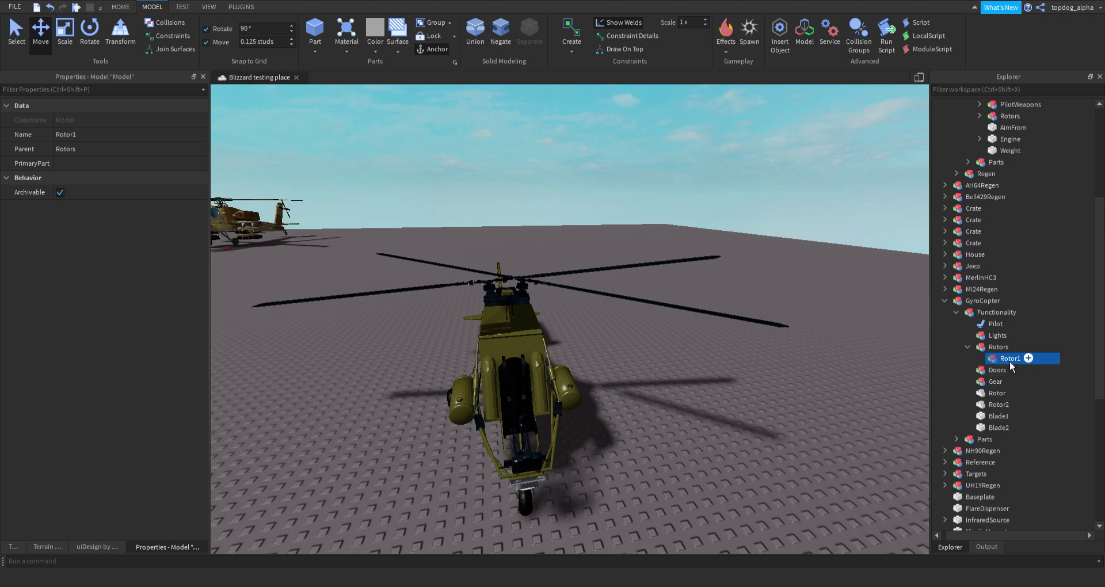
- Duplicate the Rotor1 model inside Rotors and rename the copy as Rotor2
key(ctrl+d)
double_click(1018, 372)
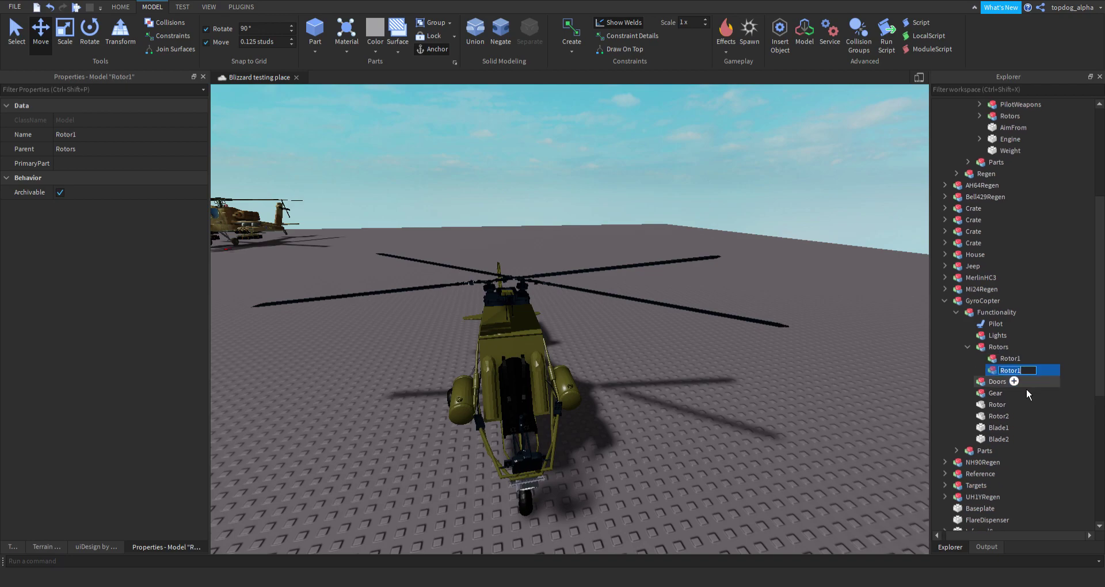
right_drag(725, 402, 683, 397)
scroll(704, 402, down, 3)
scroll(672, 380, up, 3)
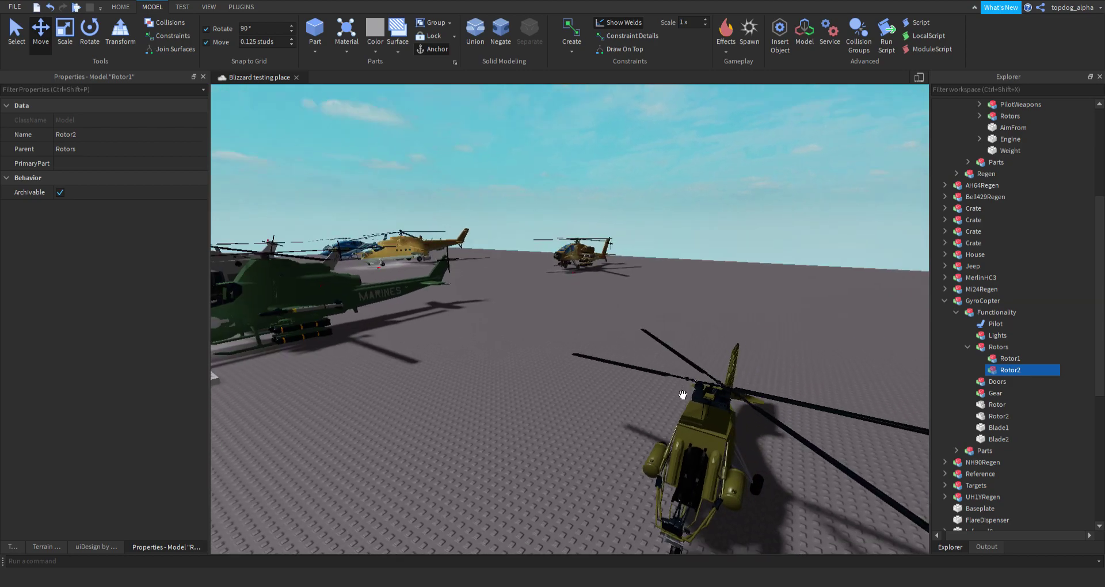
right_drag(794, 368, 797, 368)
key(f)
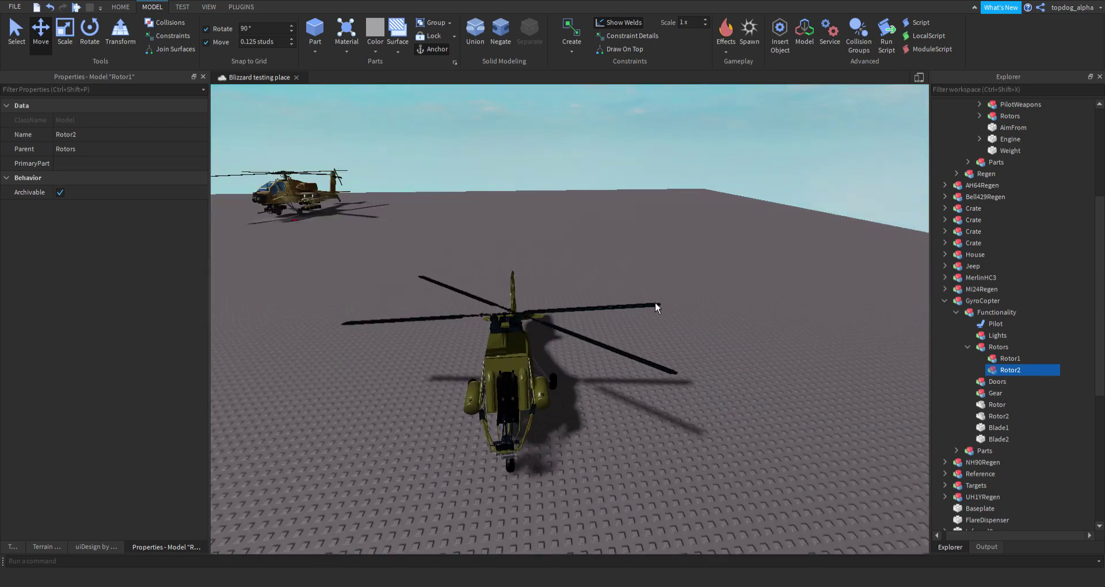
right_drag(652, 291, 663, 293)
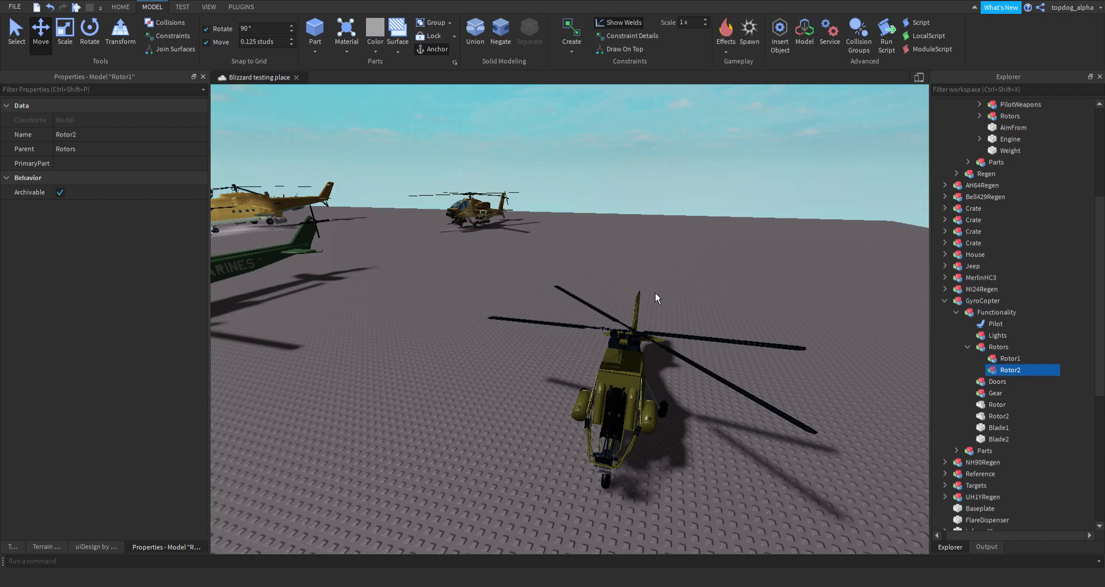
scroll(572, 343, up, 6)
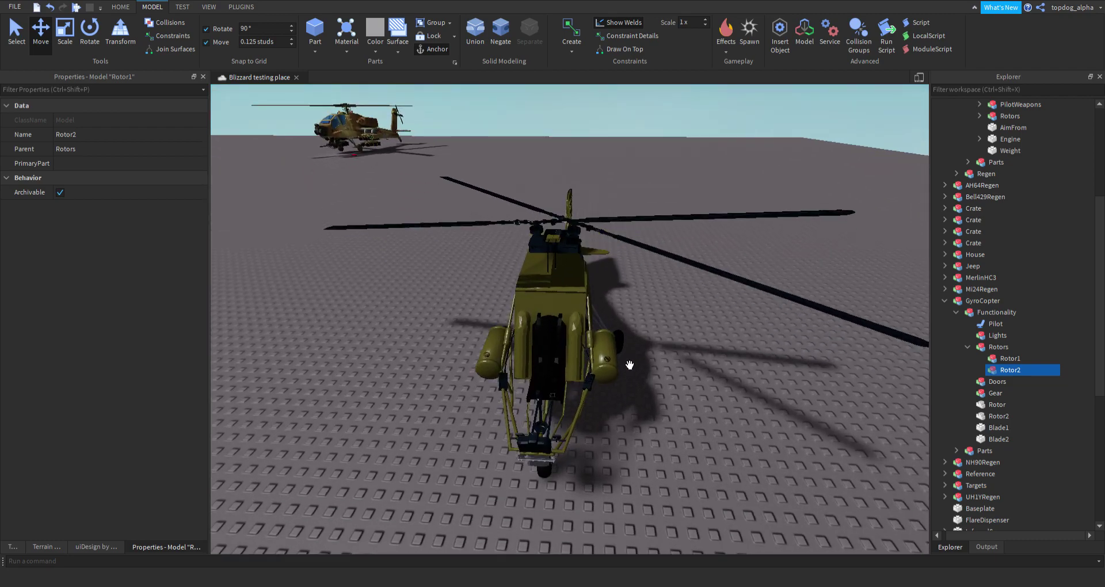
- Move the Rotor and Blade1 parts into the Rotor1 model, and the Rotor2 and Blade2 parts into the Rotor2 model
click(1015, 362)
click(1011, 373)
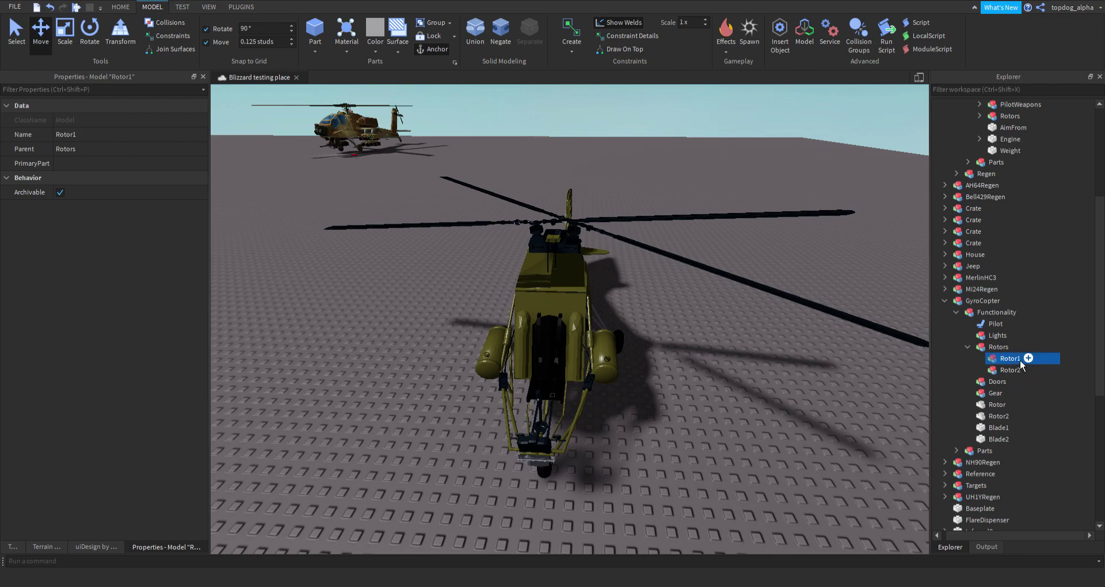
click(999, 429)
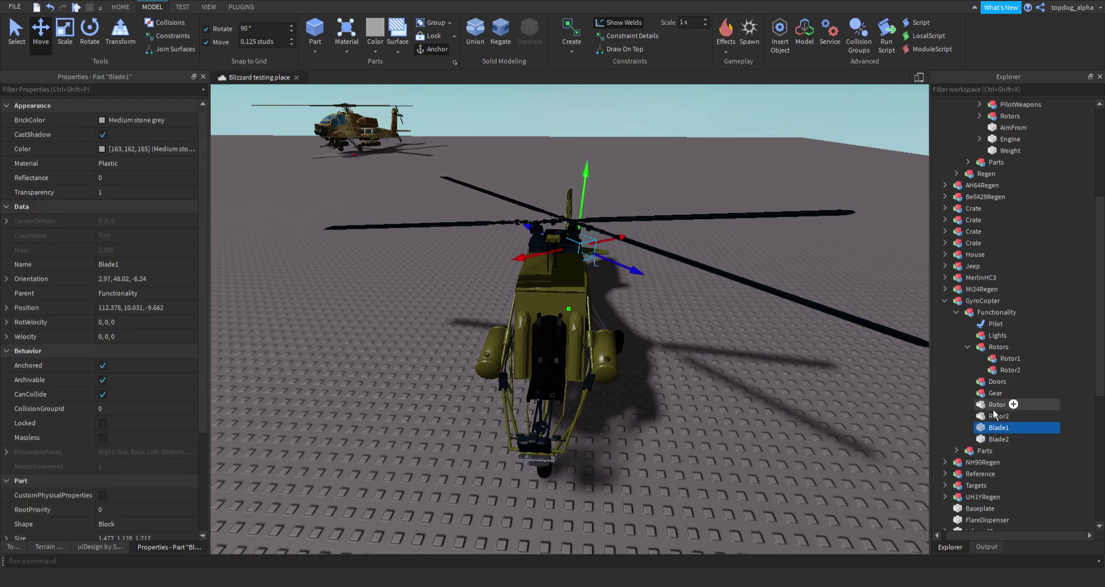
ctrl+click(994, 406)
drag(992, 415, 1030, 359)
drag(1061, 430, 1035, 400)
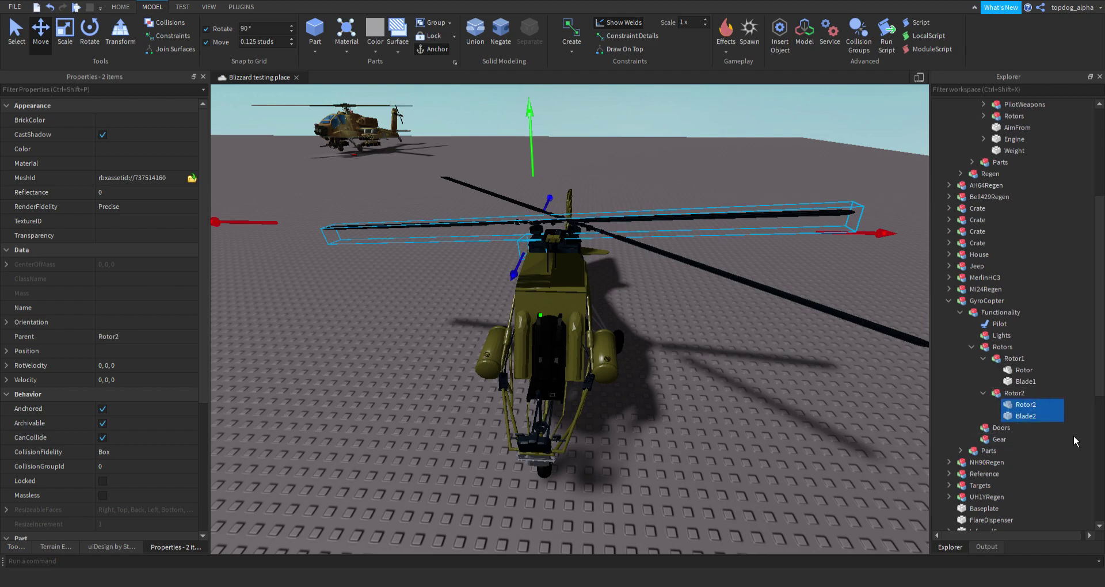
- Collapse the GyroCopter's Rotors group and review the contents of the AH1Z's Functionality model
click(737, 361)
right_drag(736, 361, 737, 361)
click(970, 350)
right_drag(813, 404, 826, 417)
key(s)
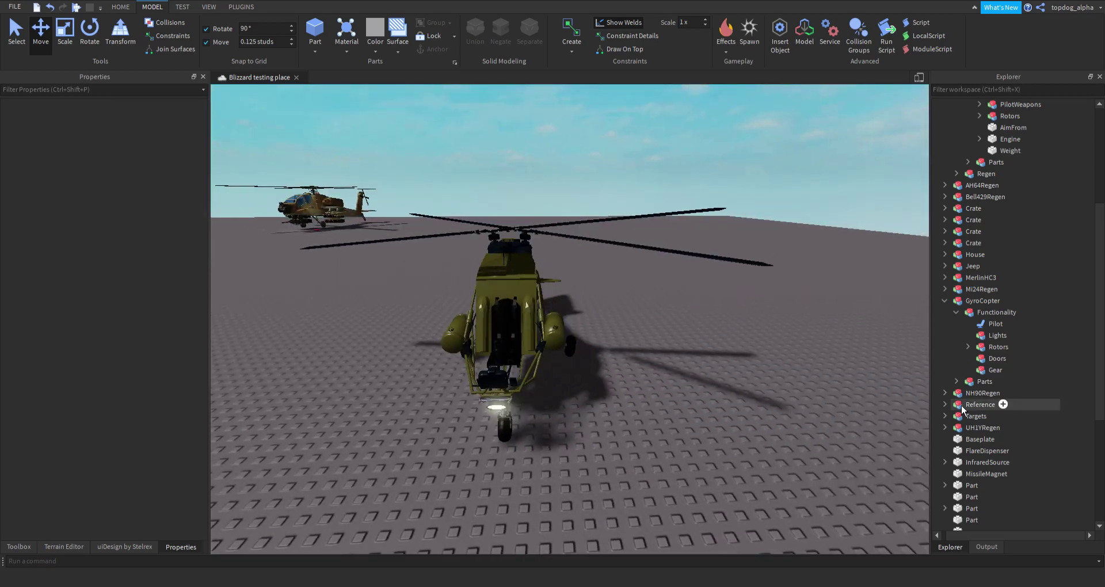
scroll(1063, 384, up, 2)
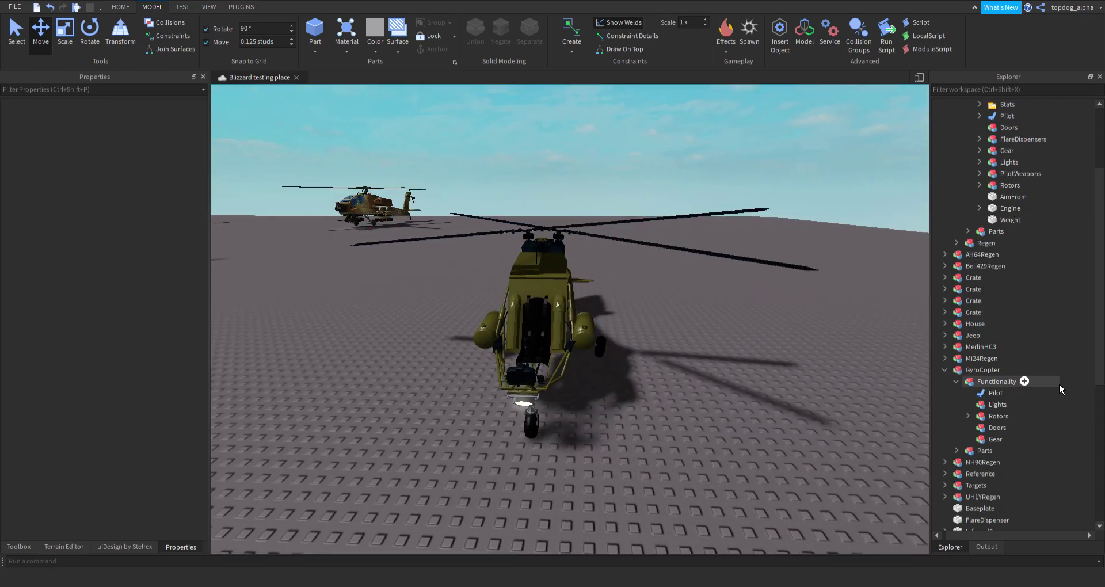
scroll(1059, 382, up, 2)
right_drag(761, 329, 760, 330)
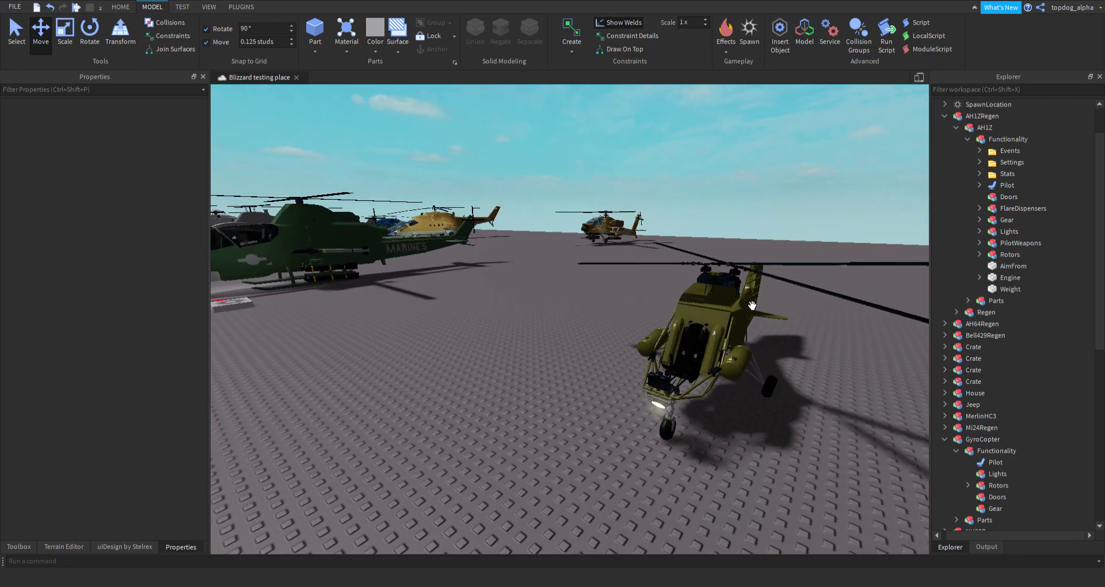
- Copy the AimFrom and Engine parts from the AH1Z's Functionality model into the GyroCopter's Functionality model
scroll(898, 316, down, 2)
click(999, 281)
click(968, 296)
click(1004, 279)
ctrl+click(1014, 271)
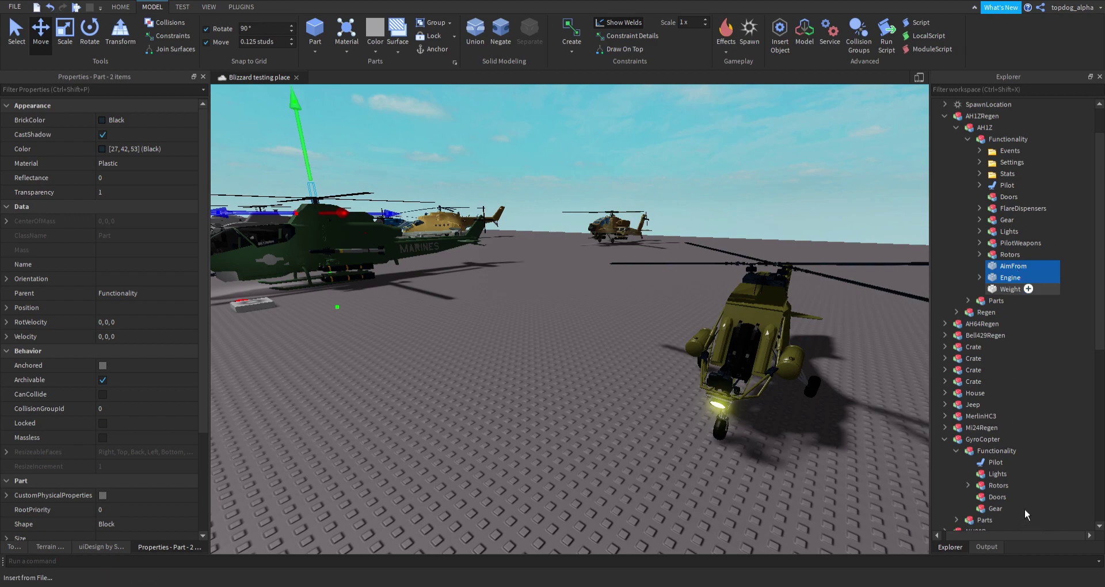
click(982, 439)
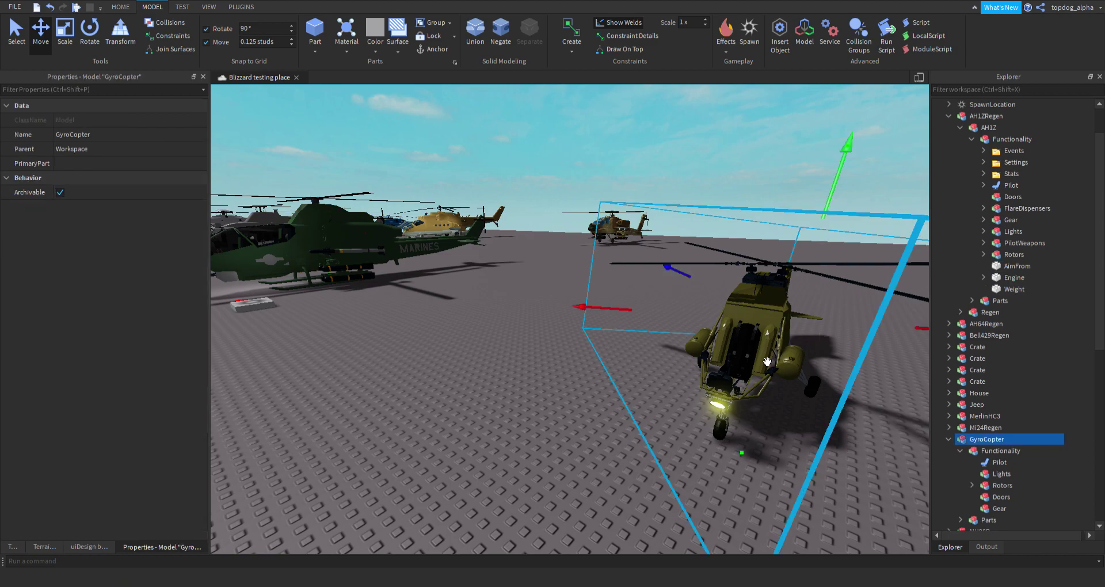
scroll(1052, 382, down, 3)
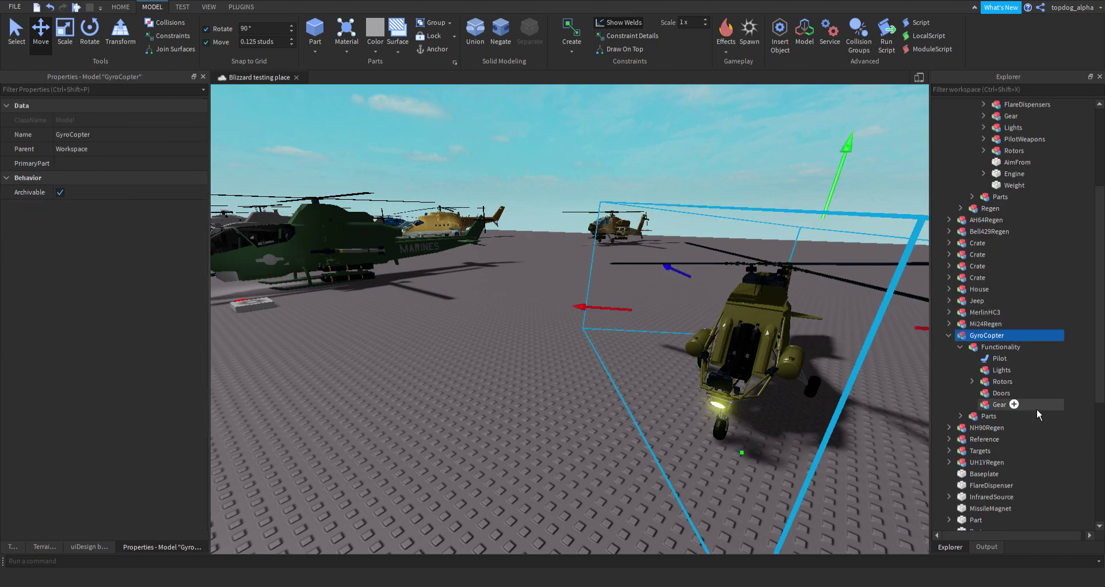
click(1002, 347)
key(ctrl+shift+v)
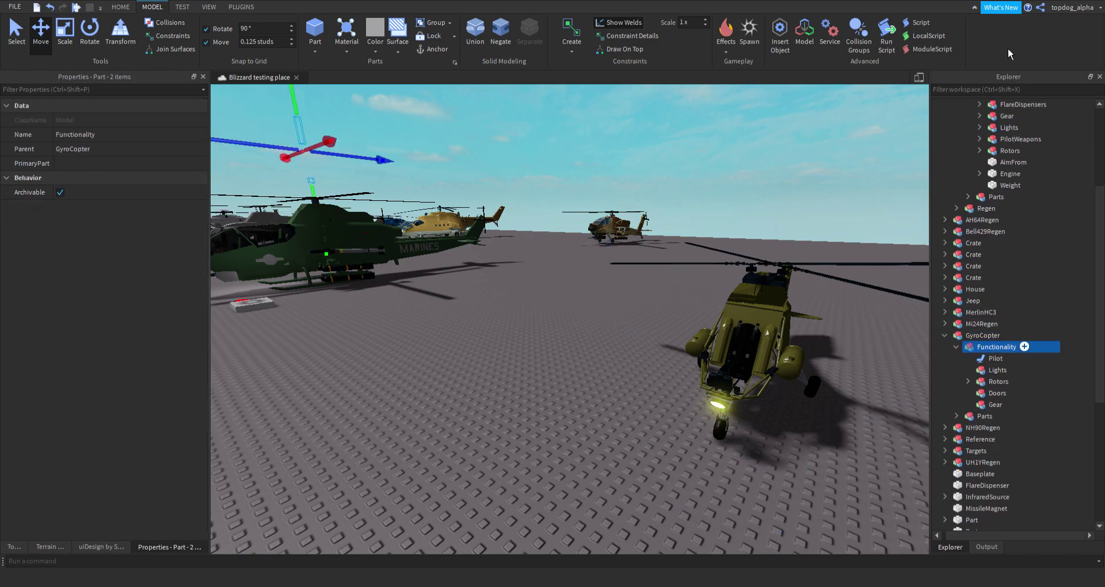
- Examine the copied AimFrom and Engine parts' properties and compare the GyroCopter's structure with the AH1Z's
right_drag(863, 391, 833, 404)
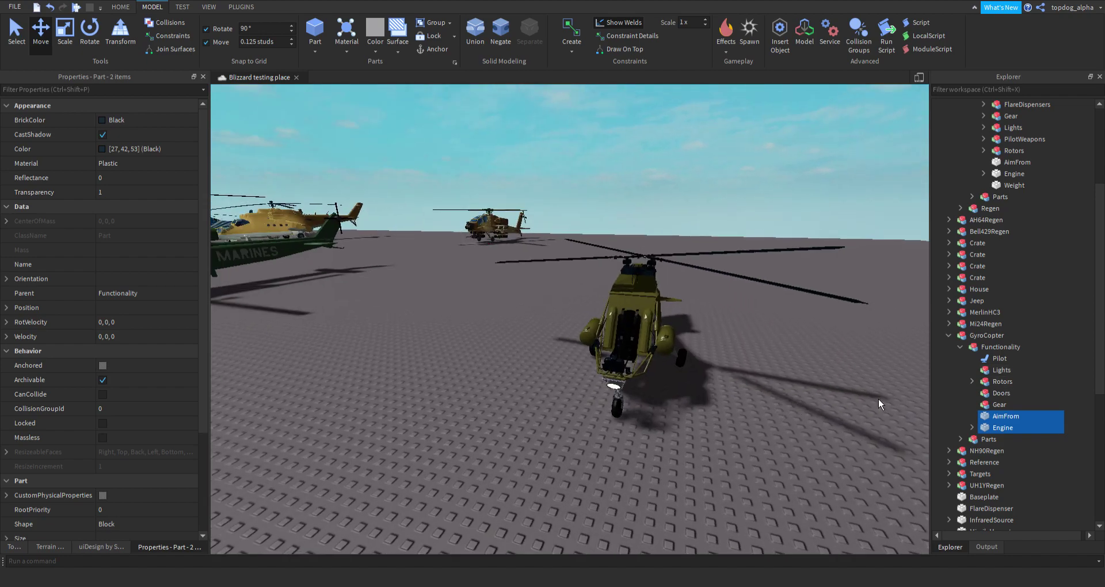
click(998, 370)
click(1002, 416)
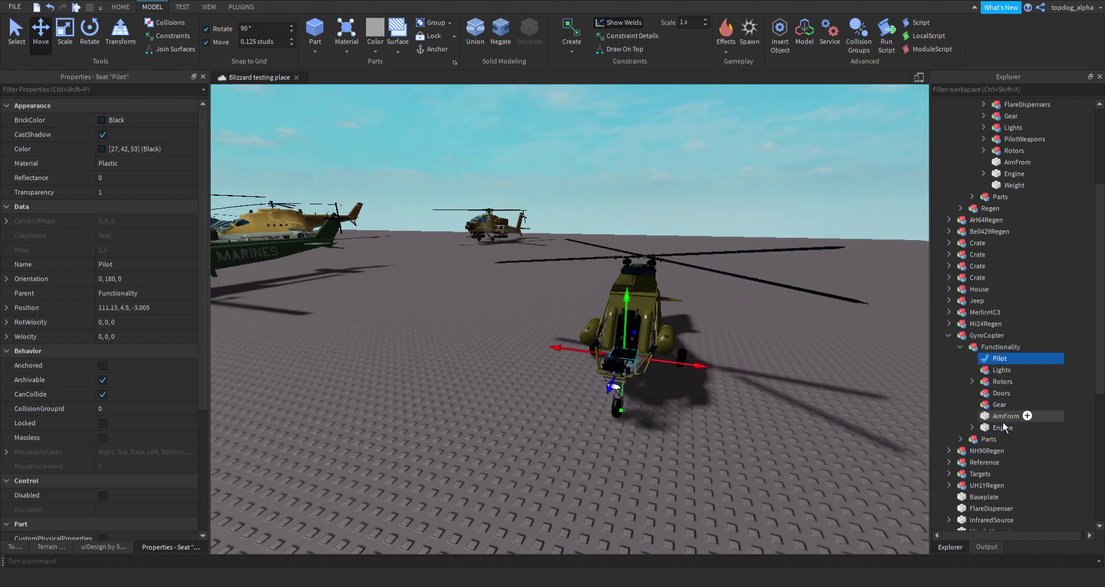
click(1007, 428)
right_drag(679, 337, 583, 323)
key(w)
key(d)
key(d)
scroll(611, 329, up, 2)
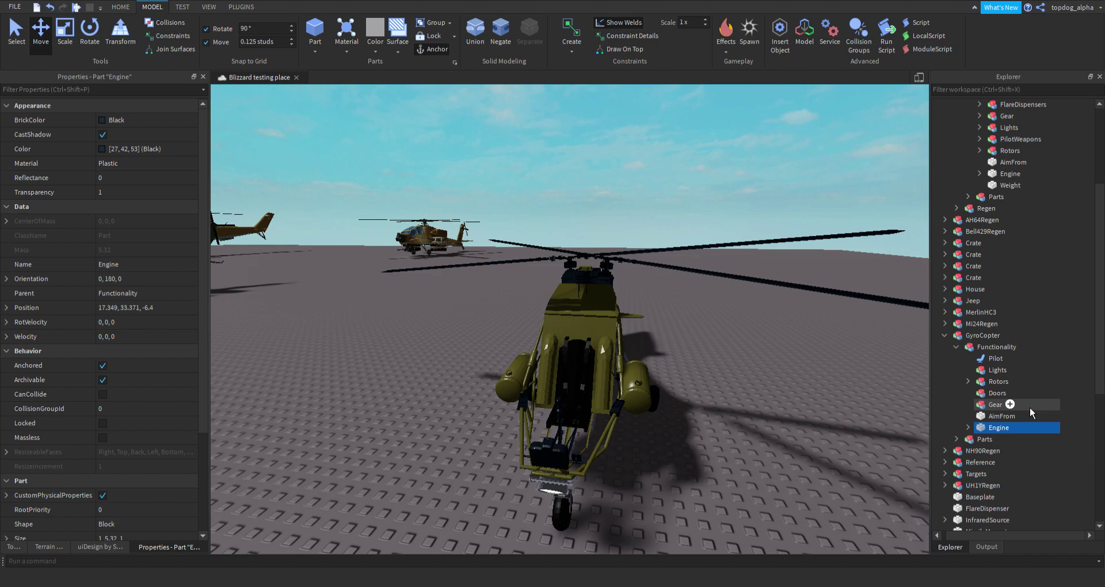
scroll(1039, 407, up, 3)
scroll(1039, 407, down, 4)
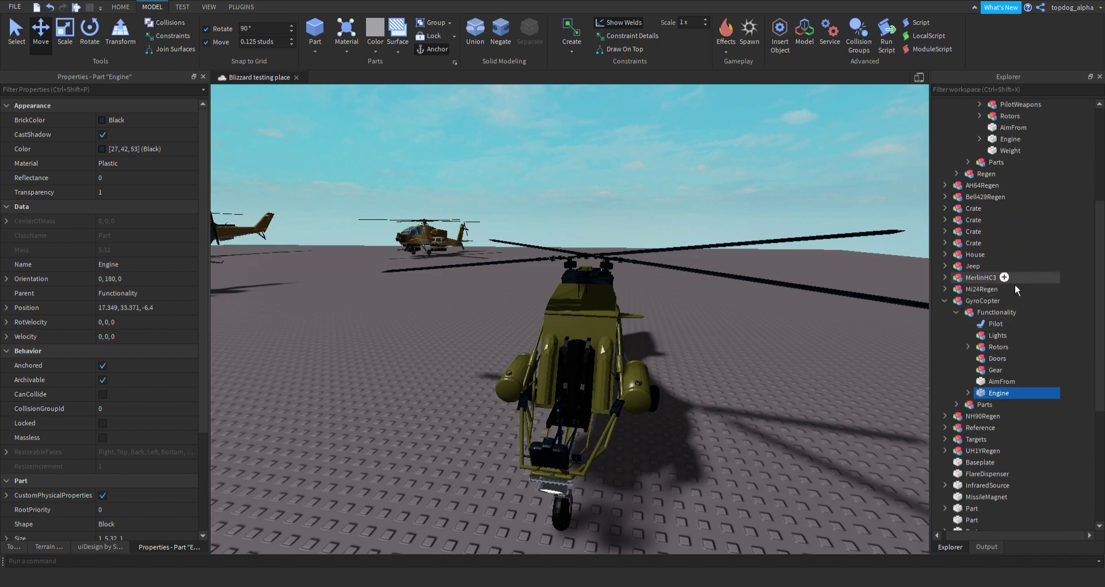
scroll(1014, 284, up, 3)
scroll(1048, 271, up, 1)
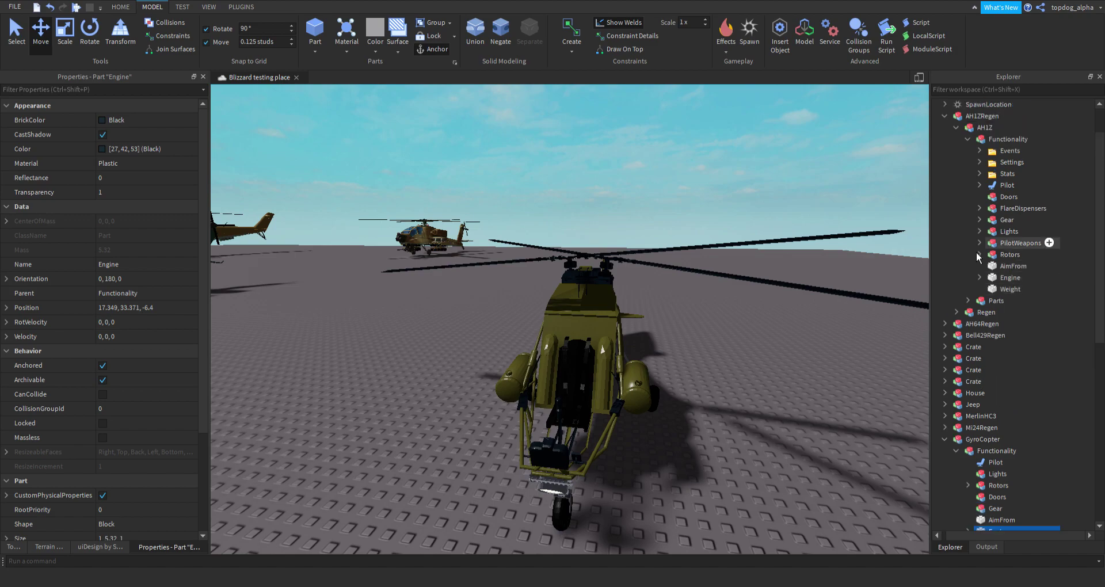
scroll(988, 295, down, 3)
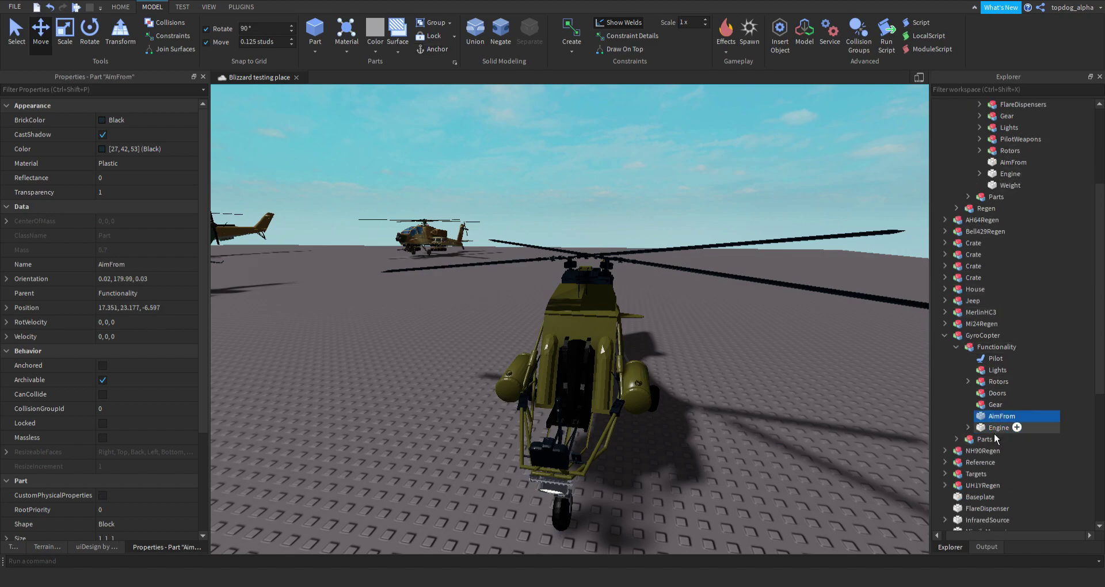
key(f)
right_drag(800, 406, 909, 420)
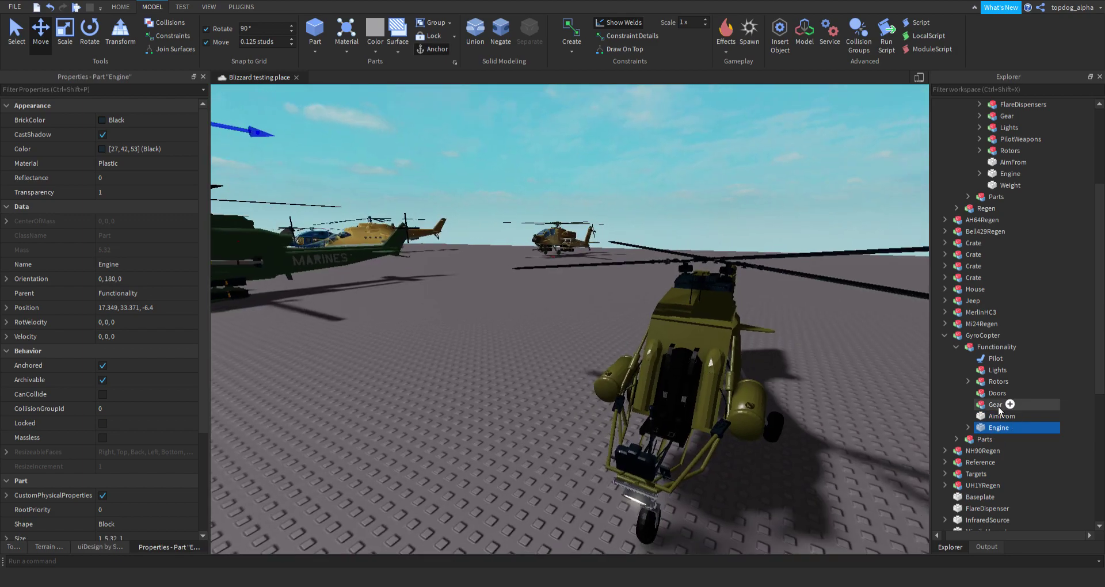
- Copy the Rotor part's position, 112.251, 11.18, -9.566, and apply it to the GyroCopter's AimFrom and Engine parts together
scroll(104, 368, down, 3)
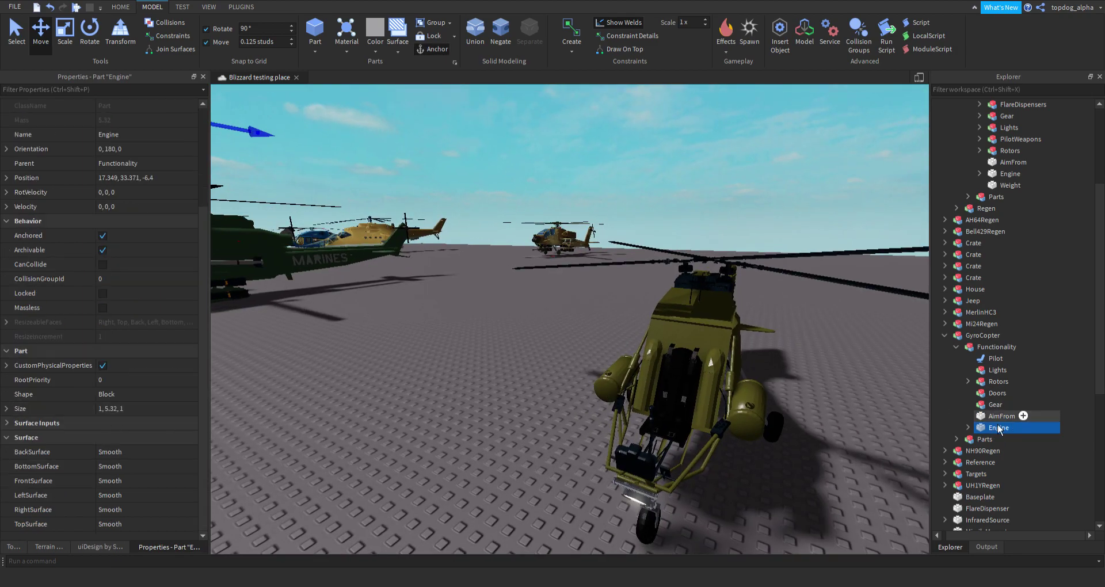
click(968, 381)
click(1020, 405)
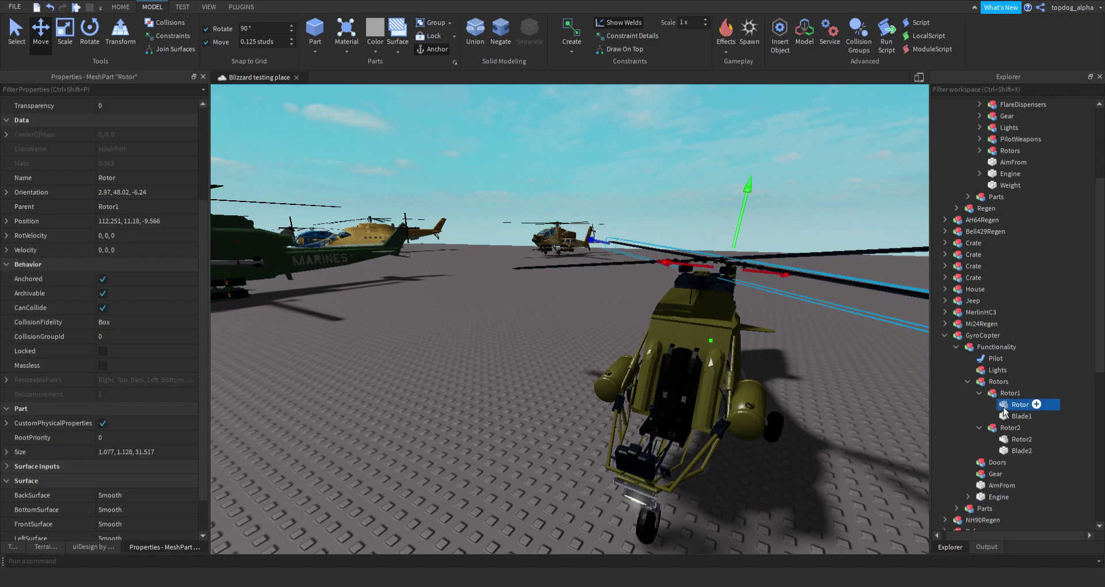
click(135, 223)
scroll(1013, 374, down, 3)
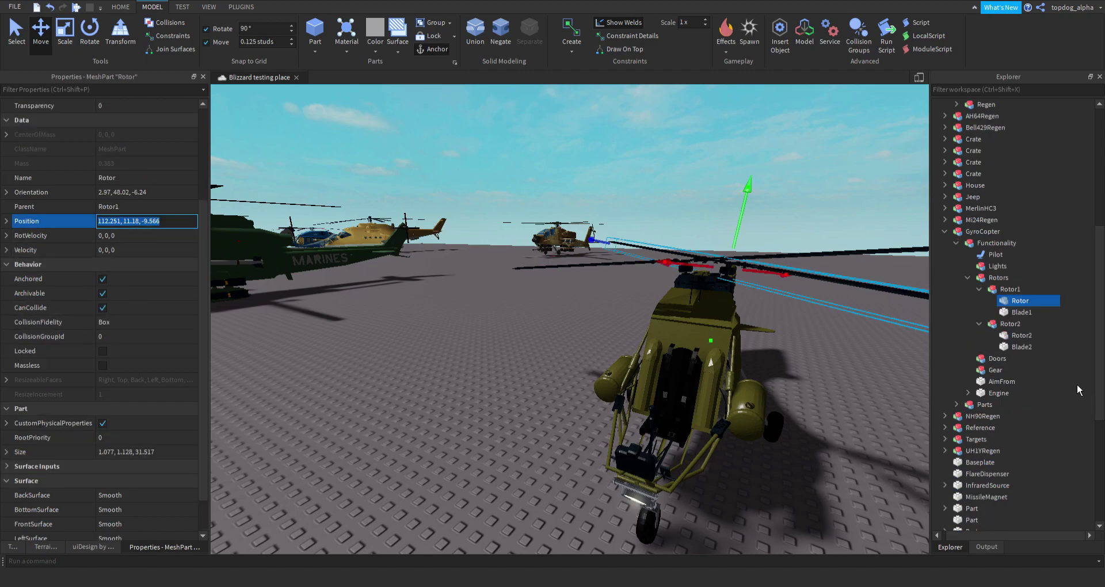
click(1004, 382)
ctrl+click(1037, 395)
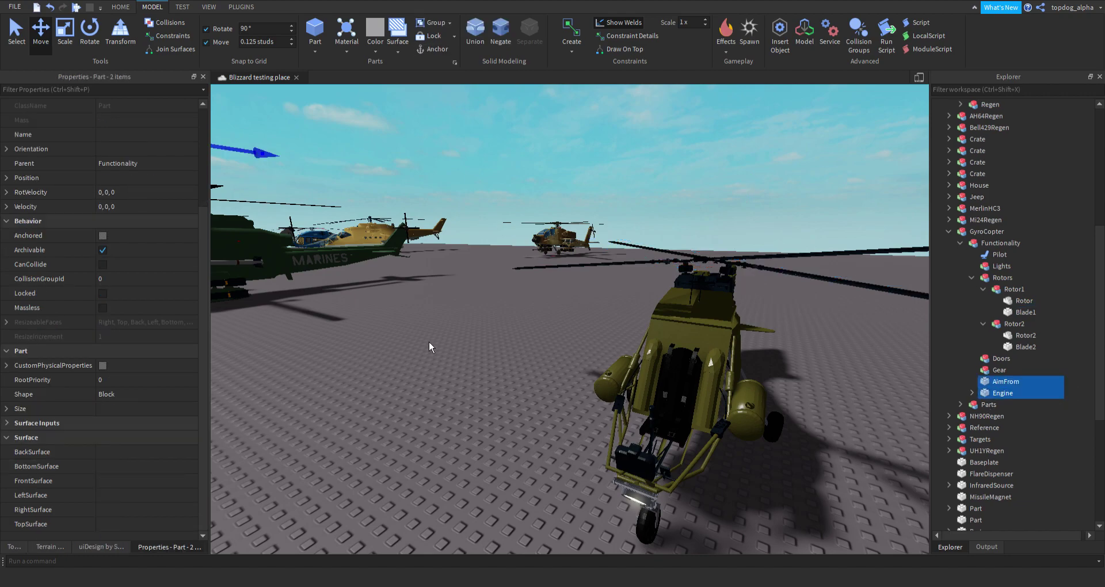
scroll(151, 460, up, 3)
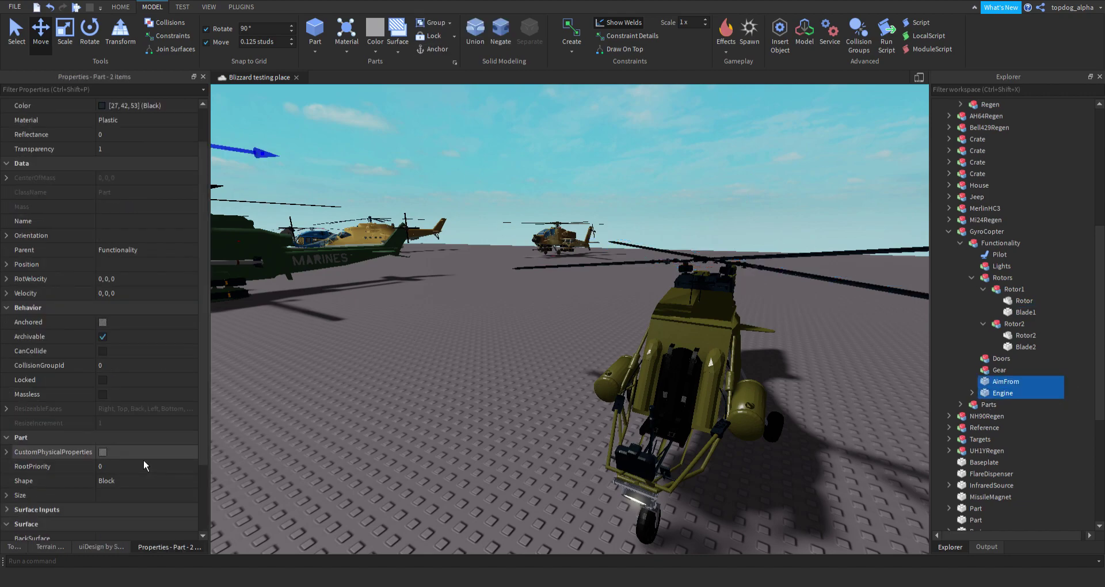
click(144, 308)
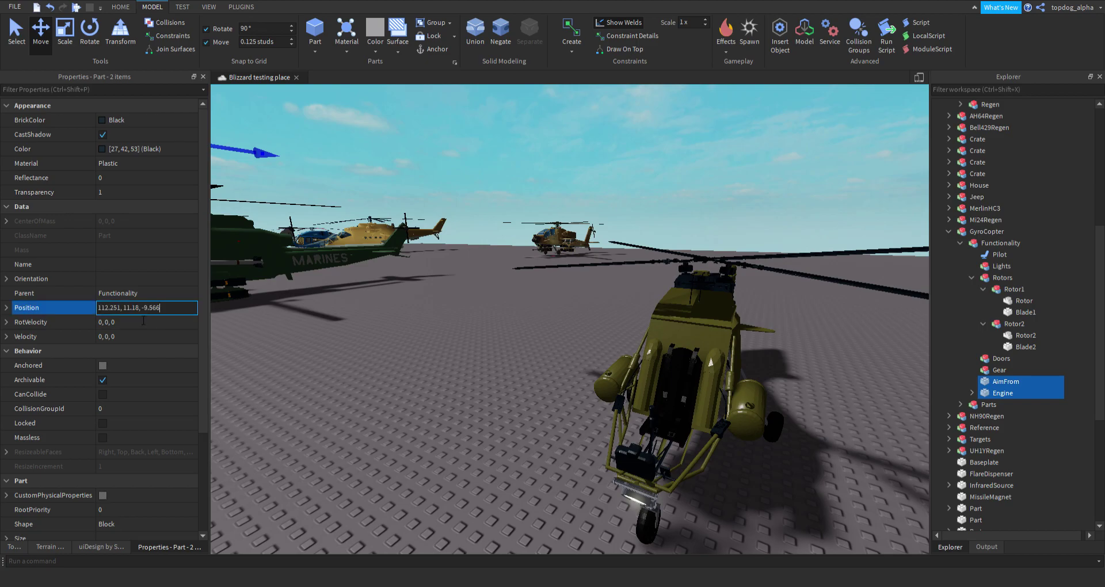
- Move AimFrom and Engine together sideways onto the GyroCopter's centreline, at an X position of about 111.13
right_drag(612, 387, 615, 387)
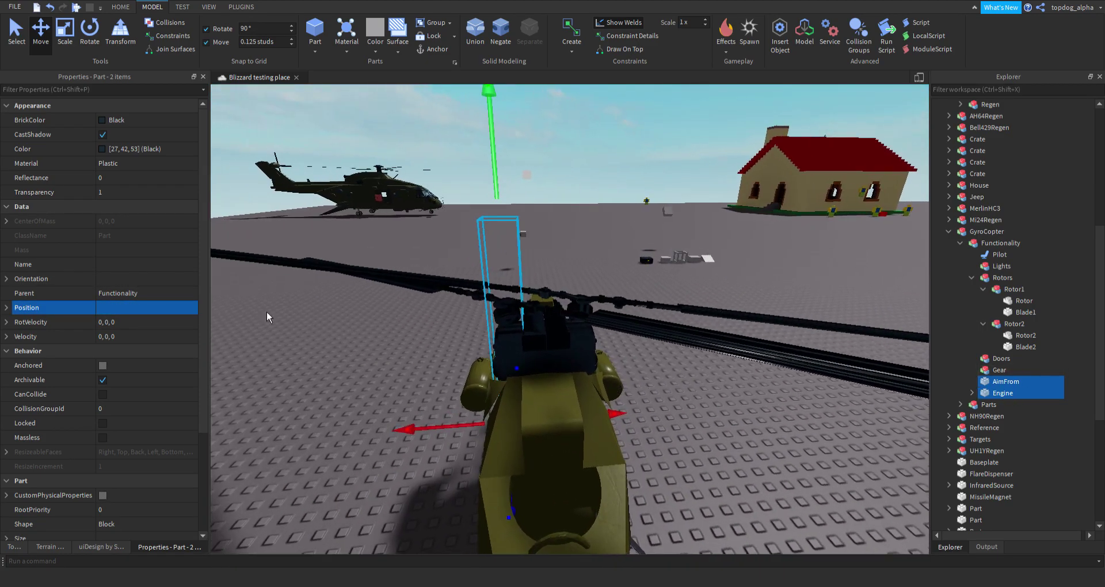
right_drag(693, 353, 740, 348)
right_drag(728, 303, 608, 422)
key(w)
key(e)
key(s)
key(w)
scroll(605, 428, up, 2)
scroll(605, 429, down, 2)
drag(704, 517, 738, 518)
right_drag(740, 518, 731, 504)
scroll(738, 514, up, 2)
scroll(726, 506, down, 5)
scroll(730, 504, up, 2)
- Set the GyroCopter's Engine part size to 1, 3, 1 and inspect its fit at the rotor hub
click(1000, 393)
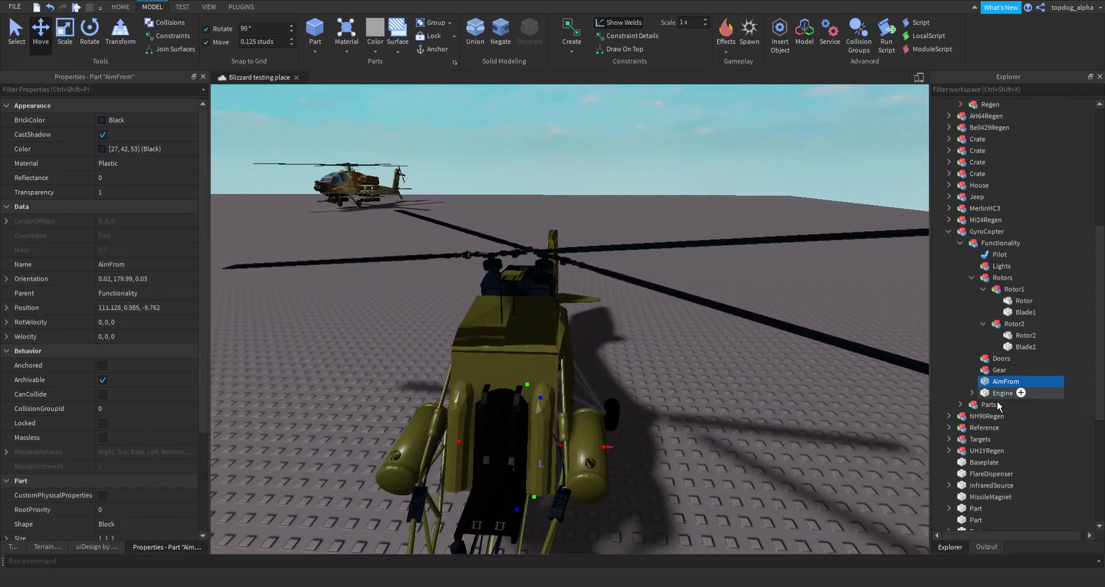
scroll(179, 437, down, 3)
double_click(112, 408)
key(BackSpace)
key(BackSpace)
key(BackSpace)
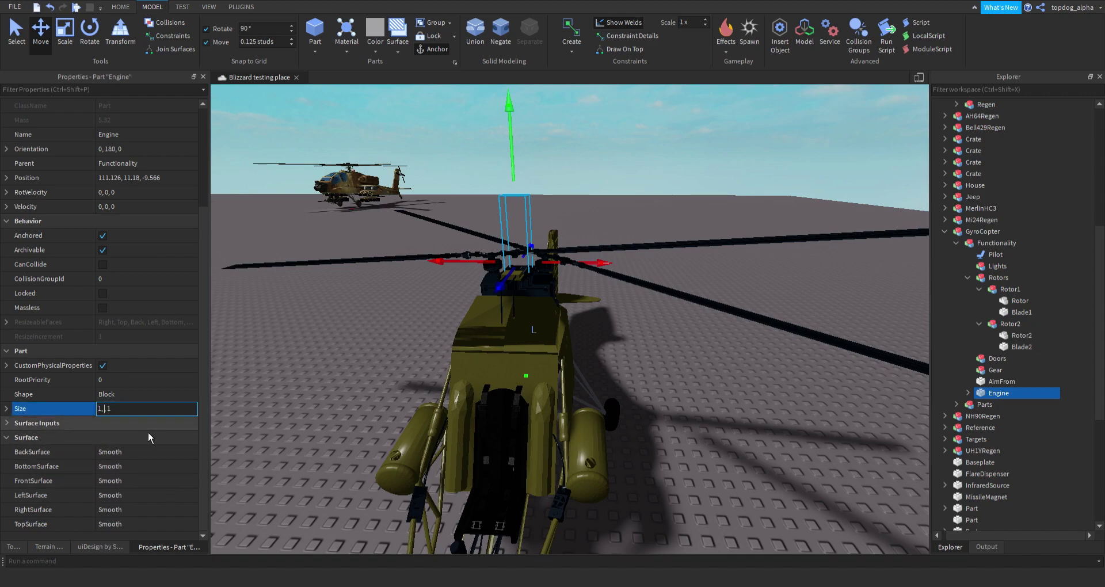
text(3)
key(Return)
key(f)
right_drag(586, 288, 587, 290)
right_drag(570, 339, 569, 339)
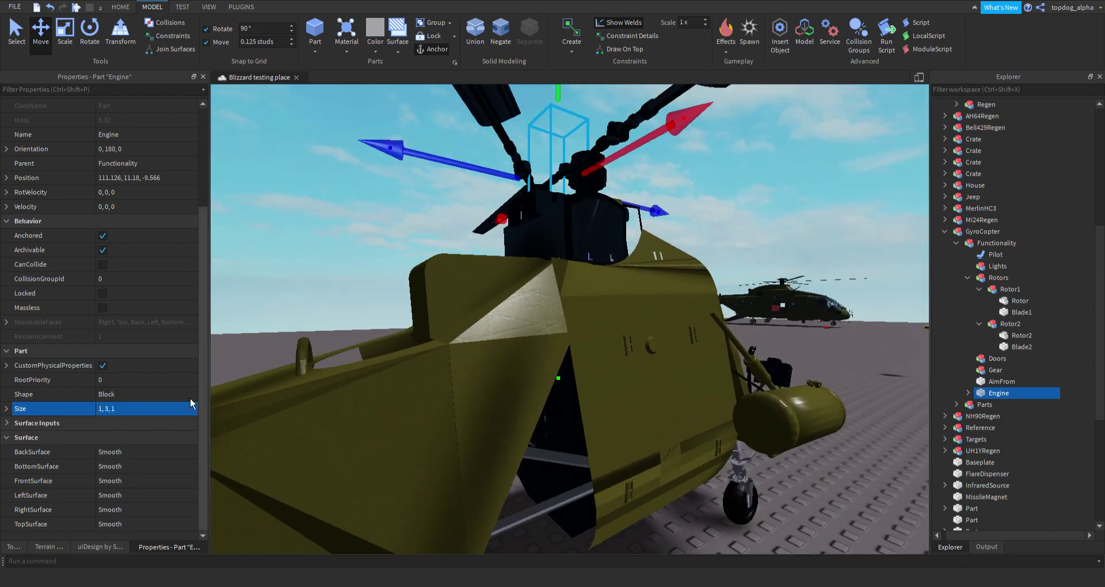
- Set the Engine part's size to 1, 2, 1 and fine-adjust its placement at the rotor hub
click(112, 410)
key(BackSpace)
text(2)
key(Return)
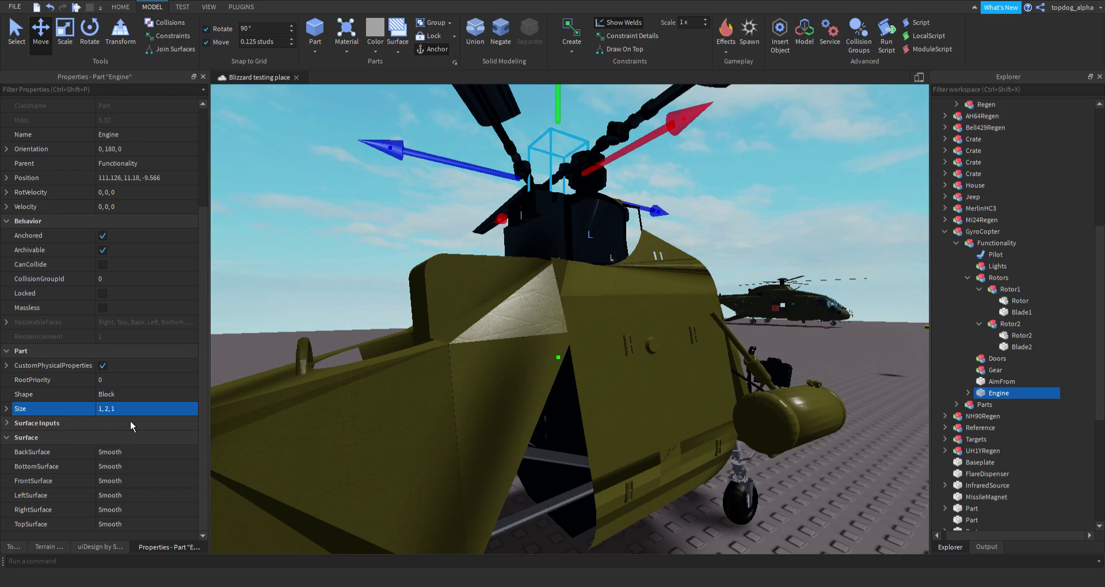
right_drag(609, 288, 602, 291)
mouse_move(518, 368)
mouse_down()
mouse_move(516, 385)
mouse_move(514, 371)
mouse_up()
right_drag(514, 372, 525, 355)
scroll(582, 320, up, 3)
scroll(581, 320, down, 4)
right_drag(582, 320, 581, 319)
- Raise the GyroCopter's AimFrom part from below the fuselage into its body, to a Y position of 7.235
click(995, 385)
right_drag(772, 377, 773, 377)
key(f)
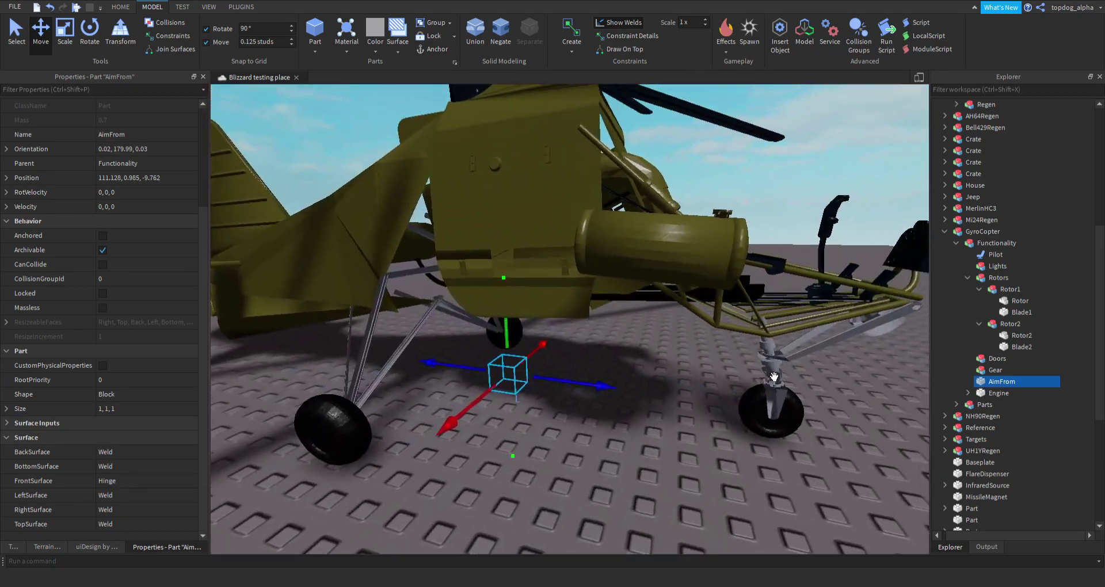
drag(538, 187, 540, 150)
scroll(626, 190, down, 2)
right_drag(626, 190, 672, 321)
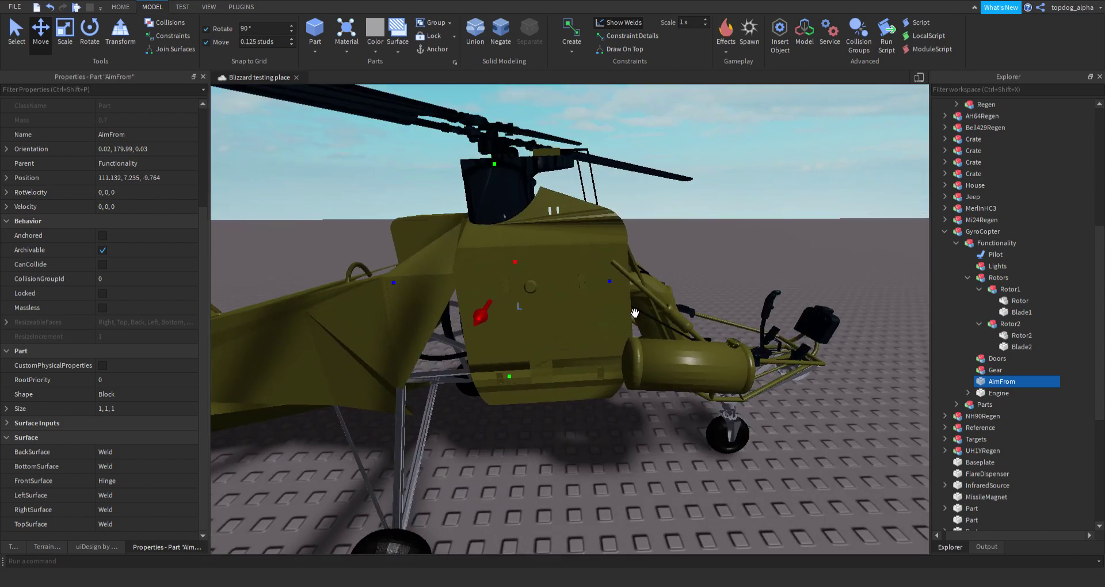
- Raise the GyroCopter's AimFrom part slightly within the fuselage, to a Y position of 7.61
scroll(620, 301, up, 2)
right_drag(550, 301, 619, 301)
scroll(526, 342, down, 2)
right_drag(544, 305, 564, 331)
scroll(565, 330, up, 2)
right_drag(603, 297, 610, 313)
scroll(610, 313, down, 1)
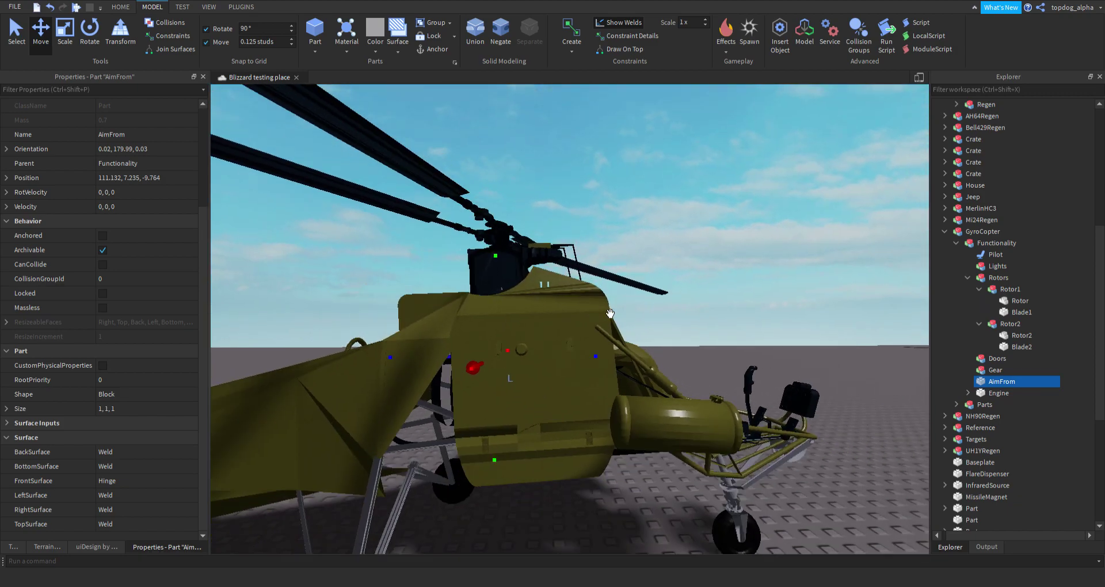
drag(514, 292, 512, 283)
right_drag(698, 356, 618, 362)
- Examine the AimFrom part's placement on the GyroCopter from the side, the front and farther away
key(w)
key(d)
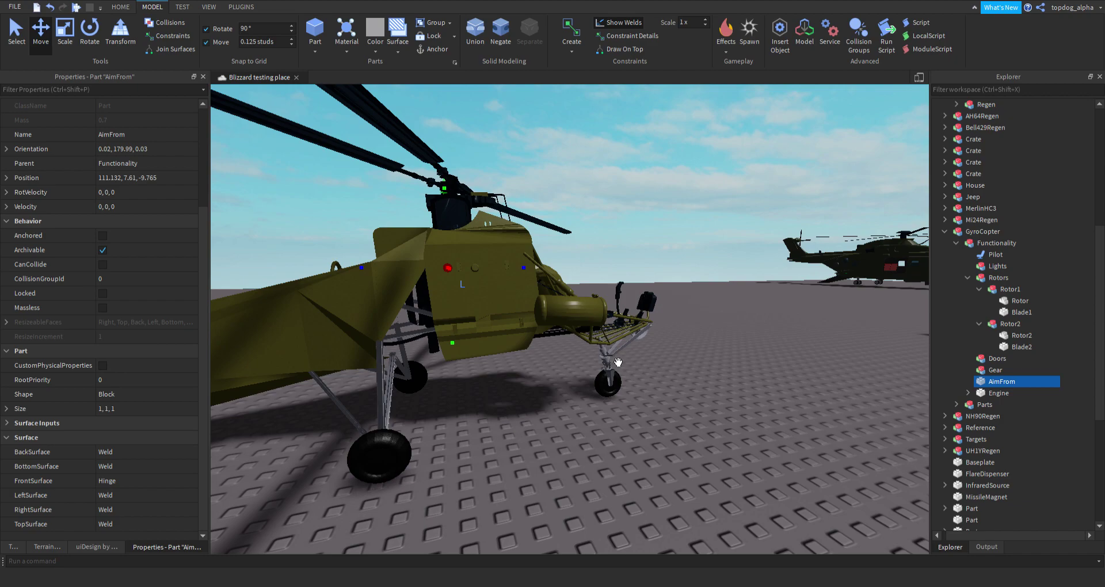
key(e)
right_drag(619, 400, 514, 366)
key(s)
key(d)
key(e)
key(d)
key(w)
key(w)
right_drag(582, 360, 550, 362)
key(s)
key(w)
key(w)
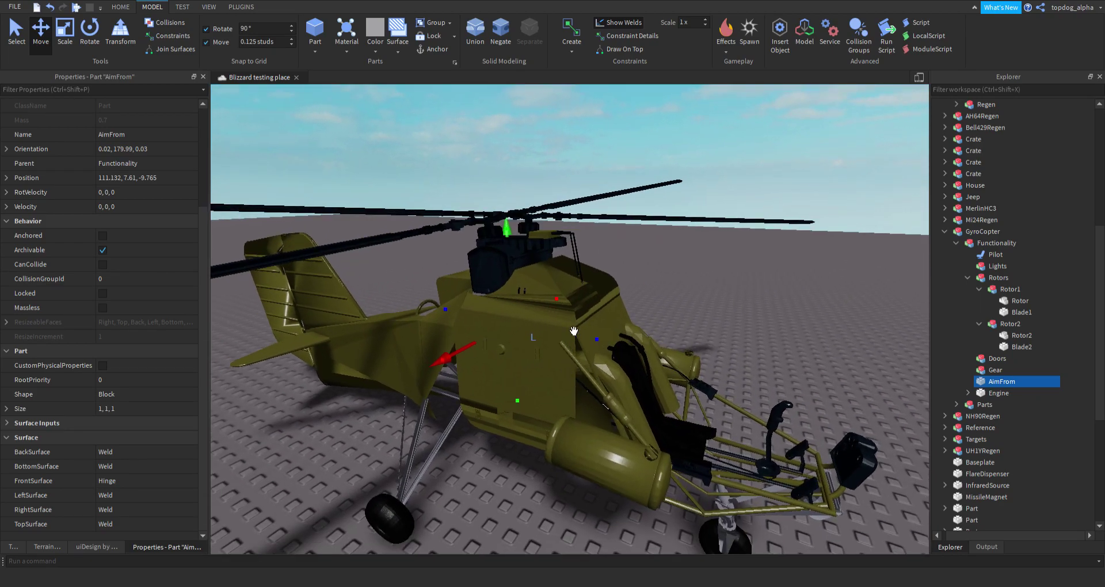
right_drag(666, 370, 695, 371)
scroll(752, 397, down, 8)
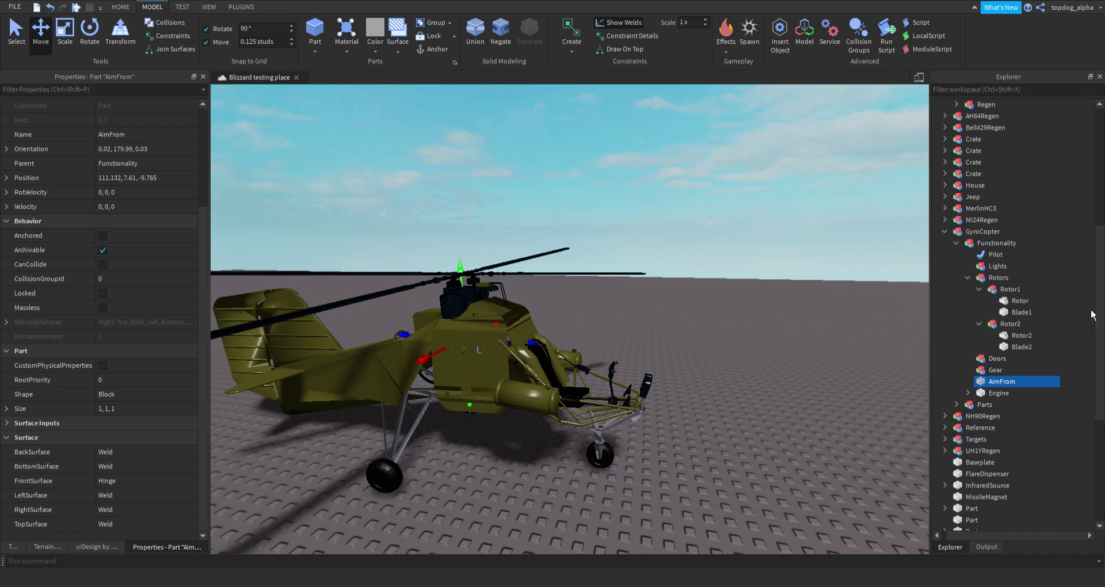
right_drag(809, 345, 799, 340)
- Copy the Events, Settings and Stats folders from the AH1Z's Functionality group into the GyroCopter's Functionality group
click(440, 301)
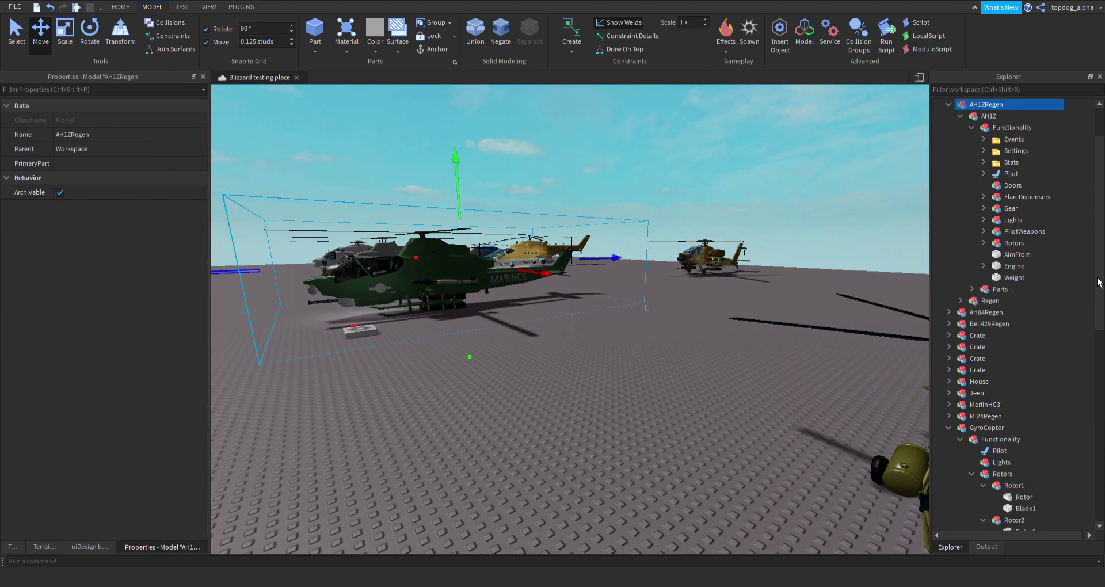
scroll(1068, 292, up, 1)
click(1062, 186)
shift+click(1061, 198)
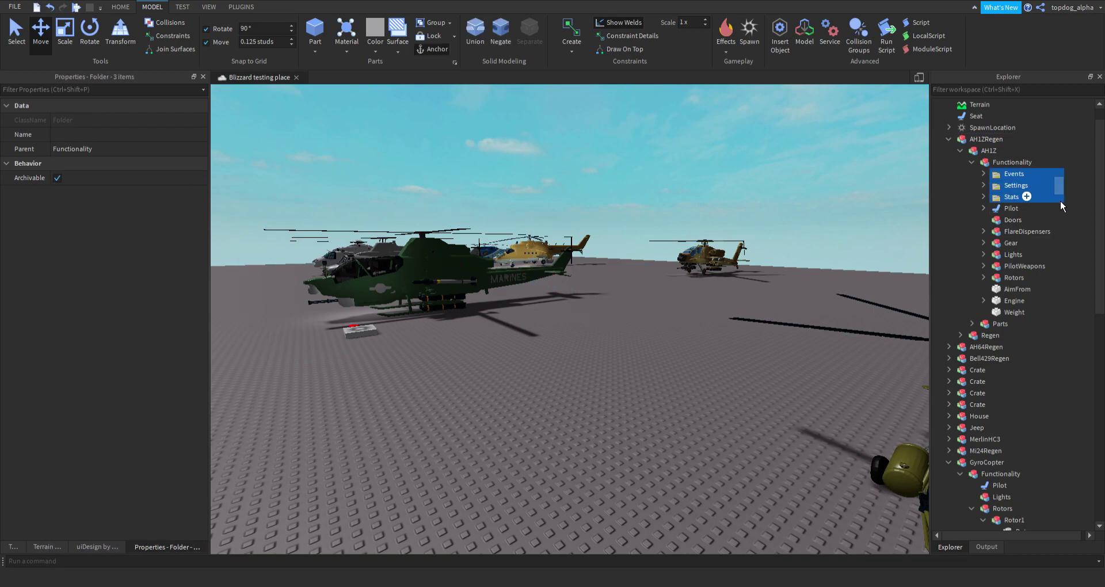
ctrl+click(1010, 175)
right_drag(724, 222, 724, 222)
click(534, 265)
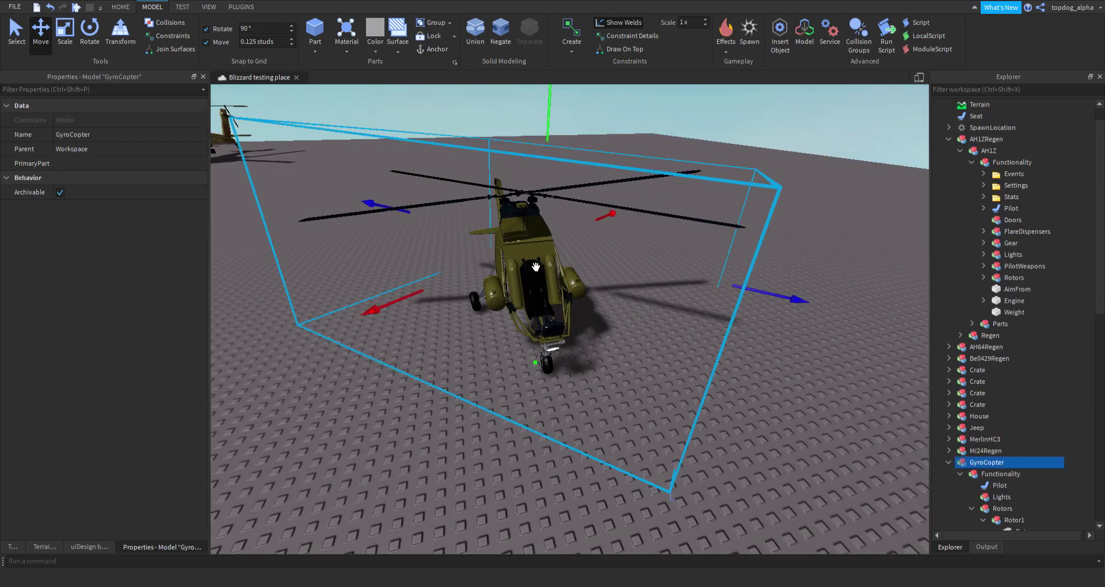
scroll(991, 432, down, 3)
click(996, 371)
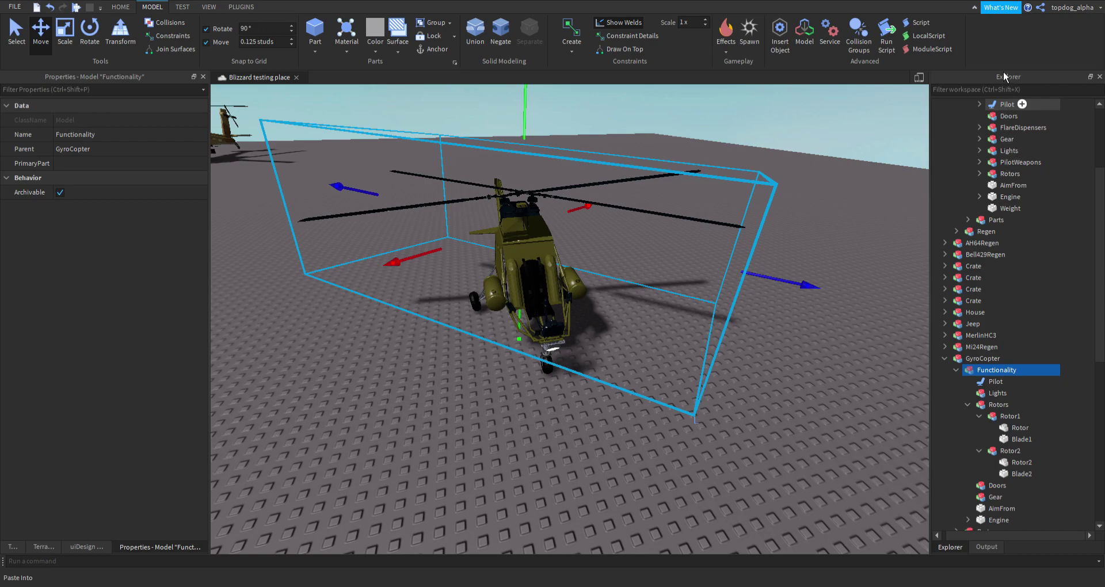
key(ctrl+shift+v)
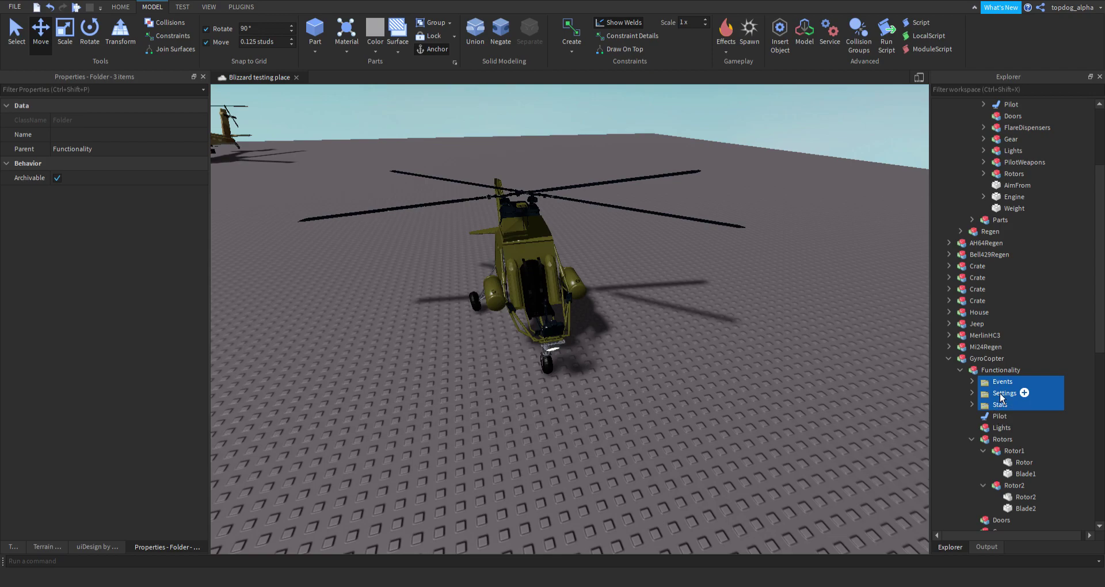
- Copy the Keybinds module script from the AH1Z's Pilot seat into the GyroCopter's Pilot seat
scroll(999, 392, up, 2)
scroll(1000, 392, down, 3)
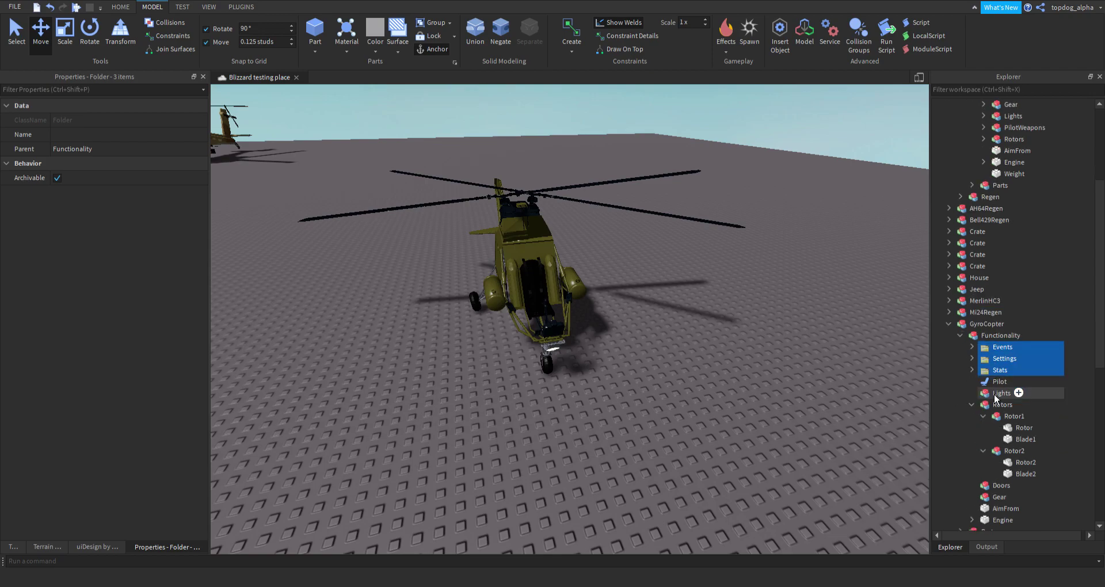
right_drag(863, 416, 859, 409)
key(d)
scroll(1049, 402, up, 4)
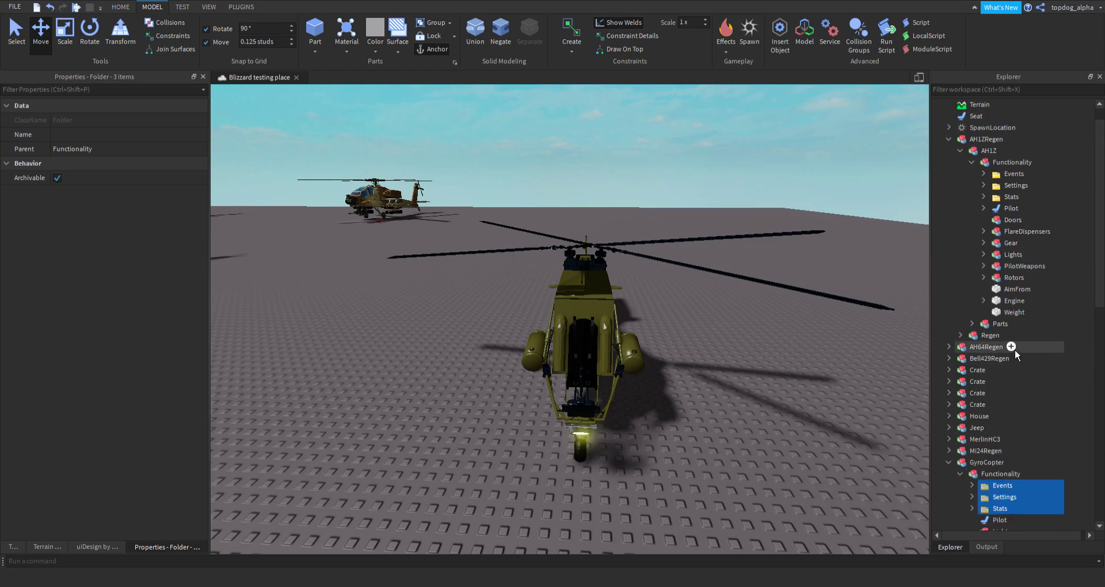
click(984, 208)
scroll(1025, 205, down, 1)
click(1026, 200)
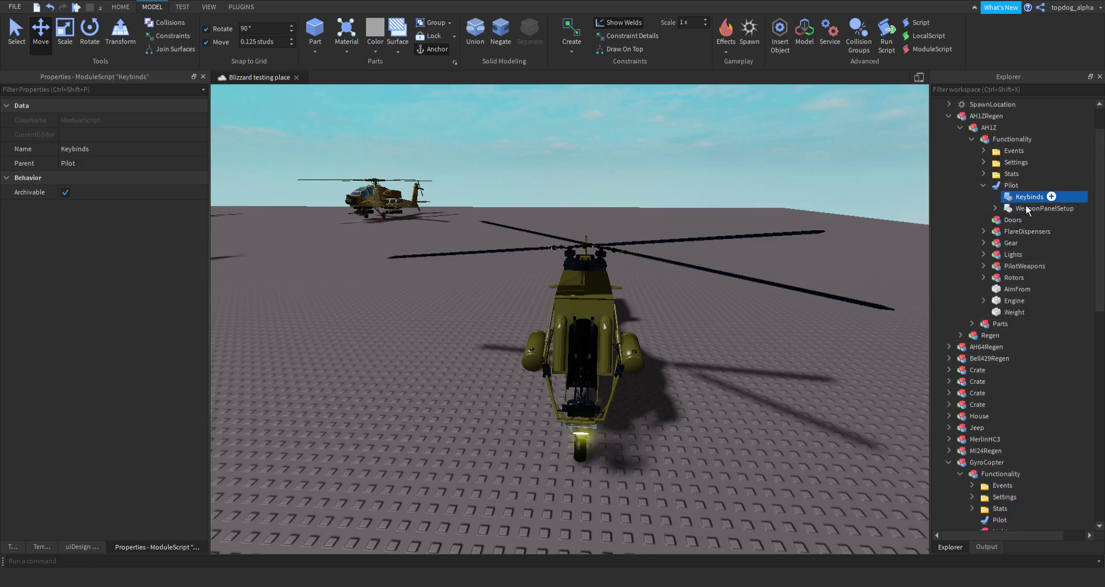
scroll(1007, 259, down, 7)
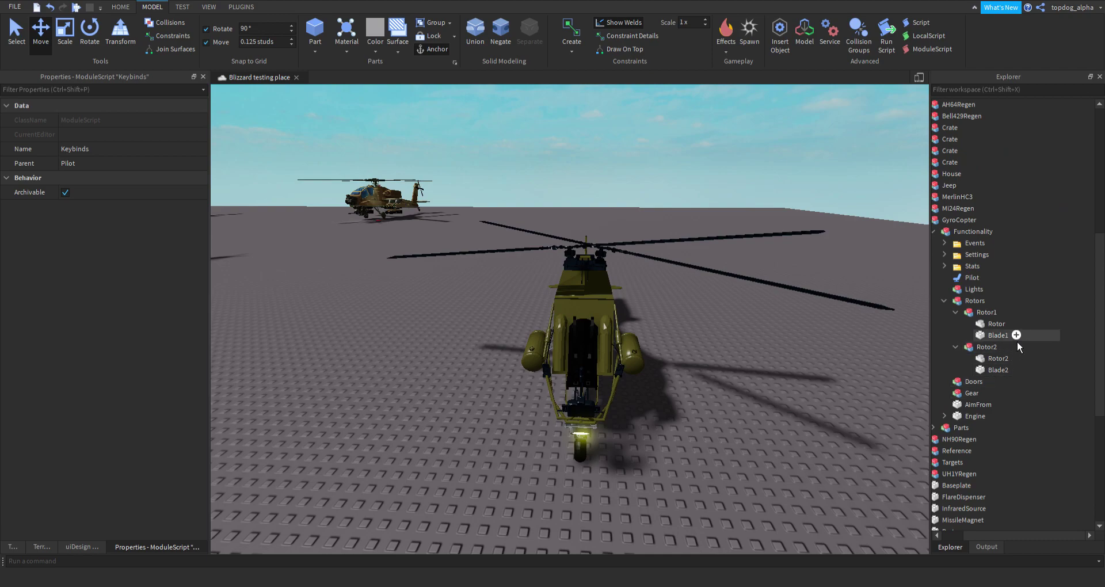
click(1013, 278)
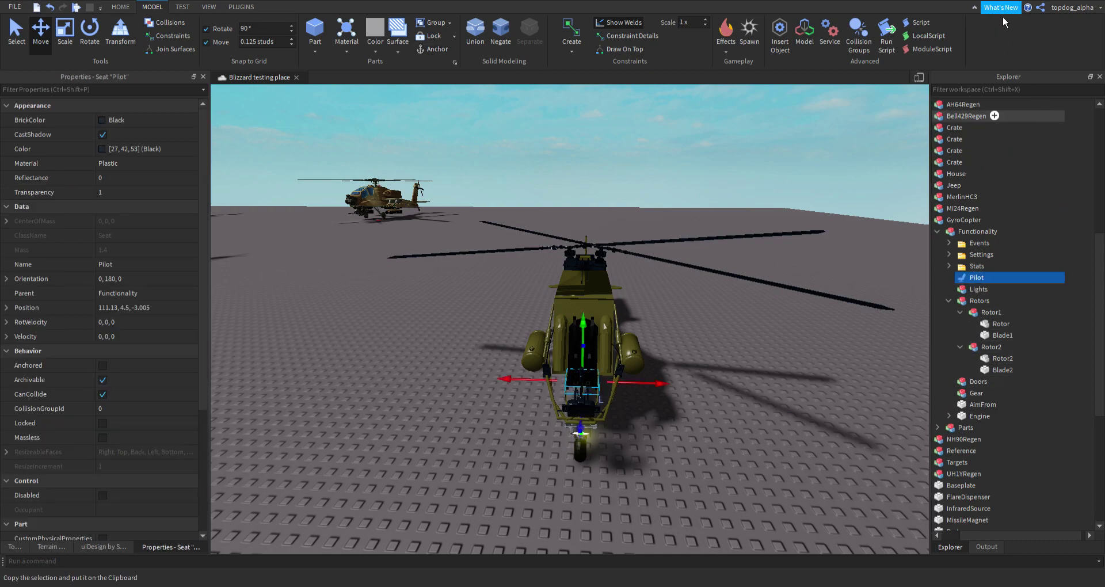
key(ctrl+shift+v)
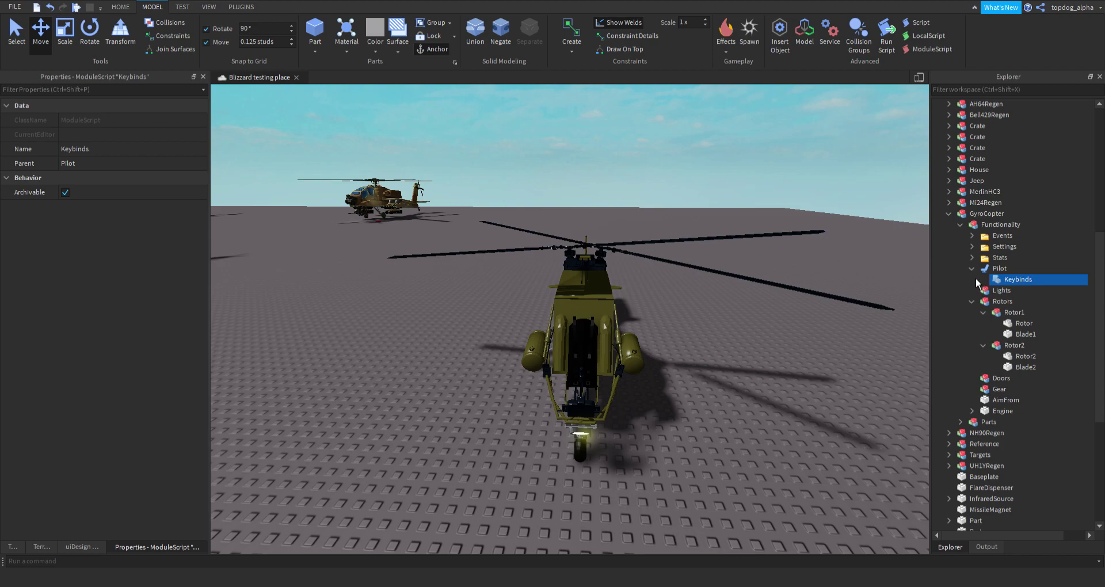
- Copy the Spinner parts from the AH1Z's Rotor1 and Rotor2 groups
right_drag(800, 409, 455, 302)
click(368, 256)
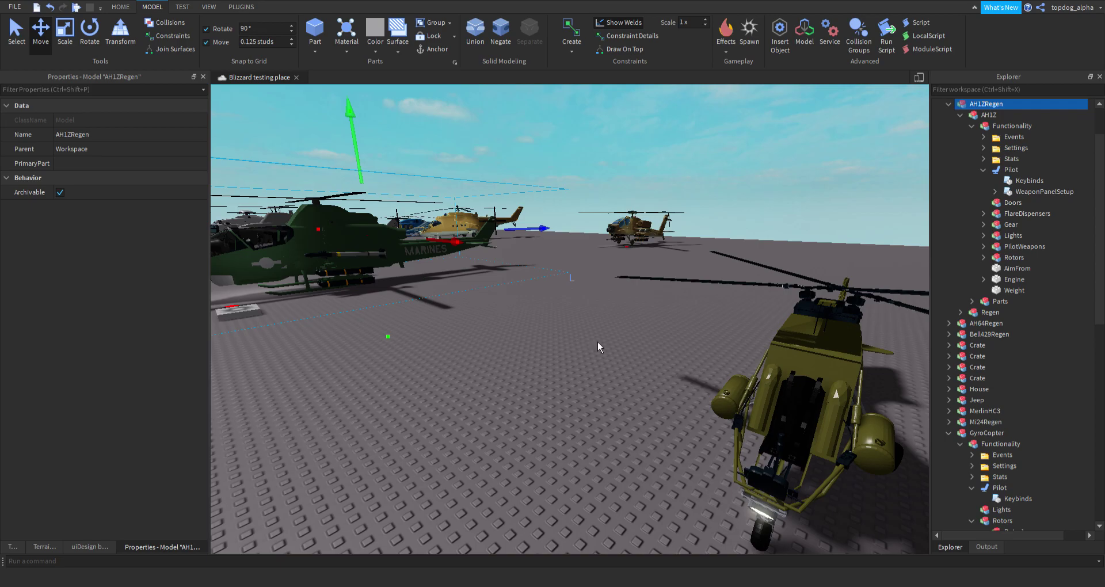
right_drag(863, 337, 602, 401)
scroll(643, 389, up, 1)
key(f)
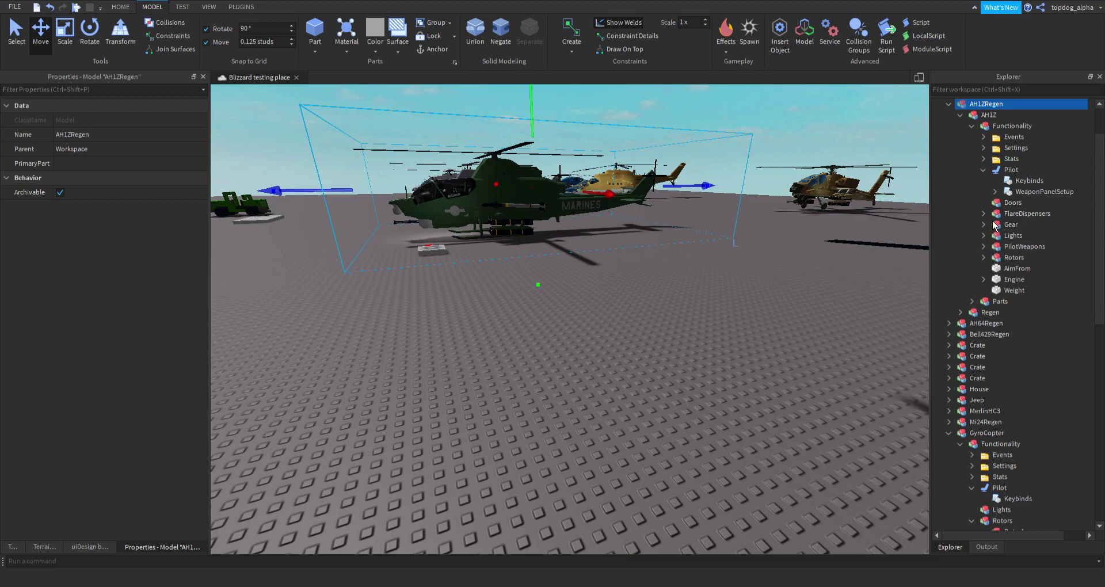
click(985, 258)
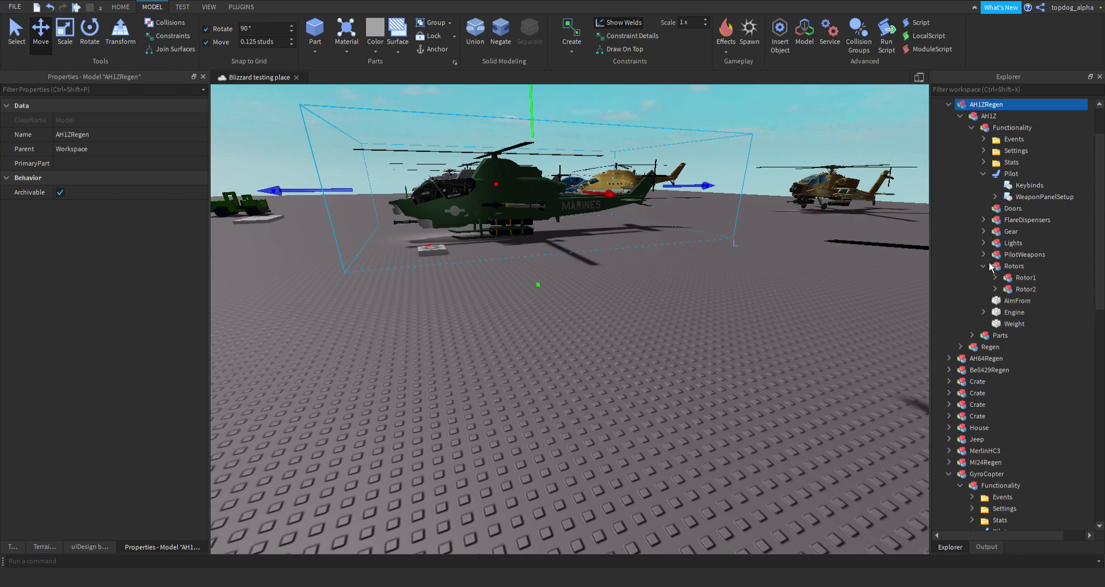
click(995, 289)
click(995, 277)
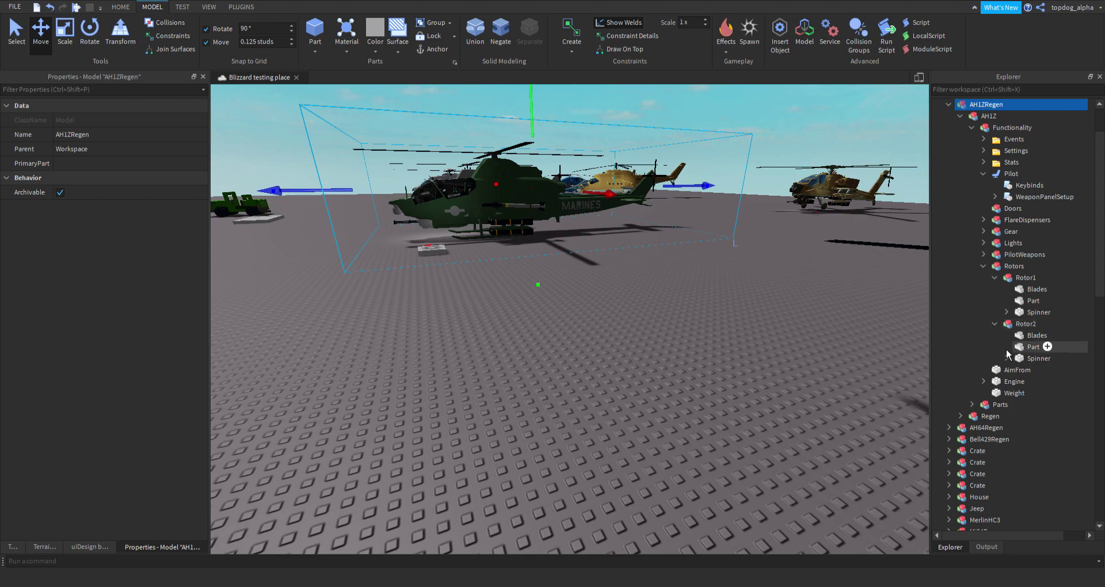
click(1037, 358)
ctrl+click(1037, 313)
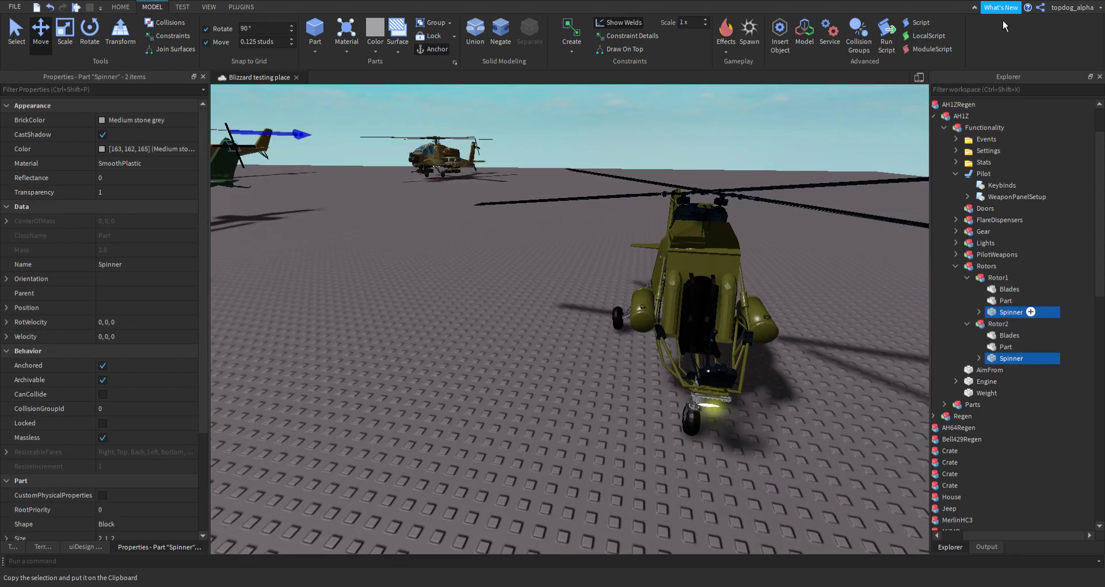
- Paste both Spinner parts into the GyroCopter's Rotor1 group and locate them in the scene
click(778, 247)
scroll(1031, 350, down, 4)
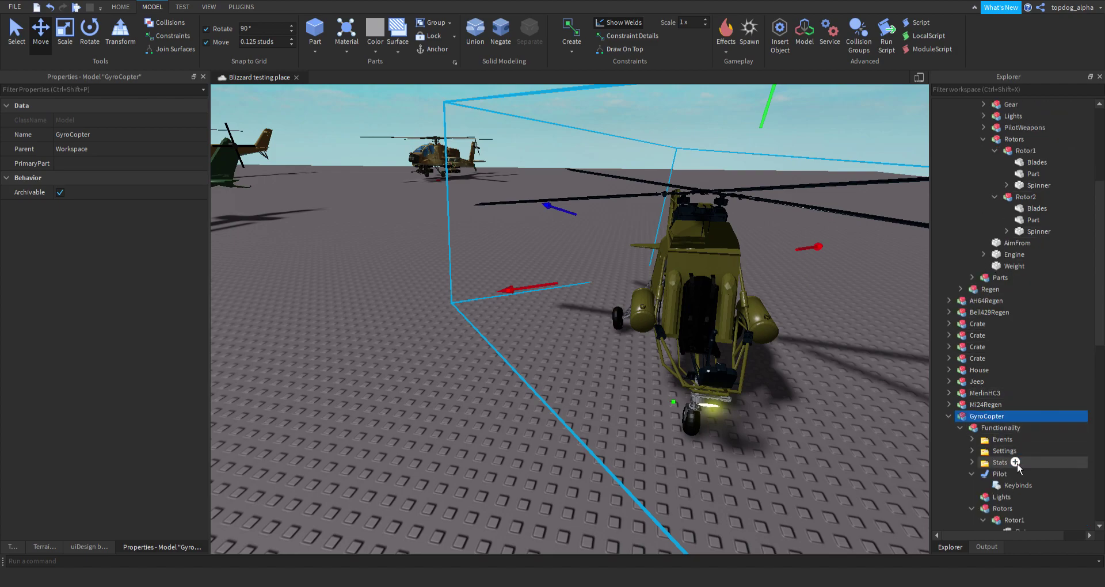
click(1011, 417)
right_click(1007, 422)
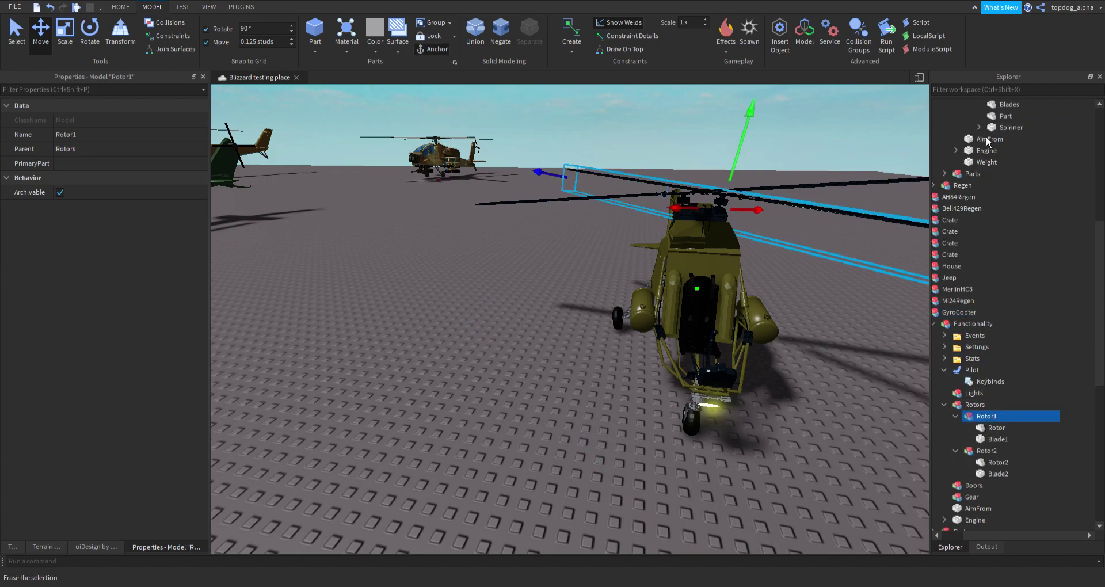
click(1004, 113)
key(f)
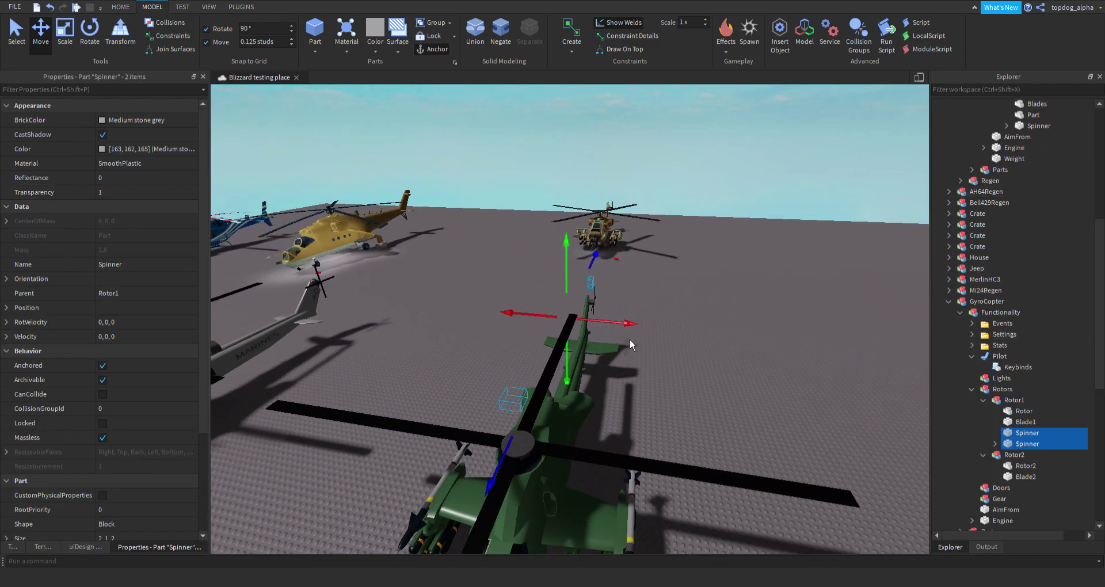
- Move the two pasted Spinner parts over near the GyroCopter and reparent one of them to its Rotor2 group
key(d)
drag(697, 358, 675, 316)
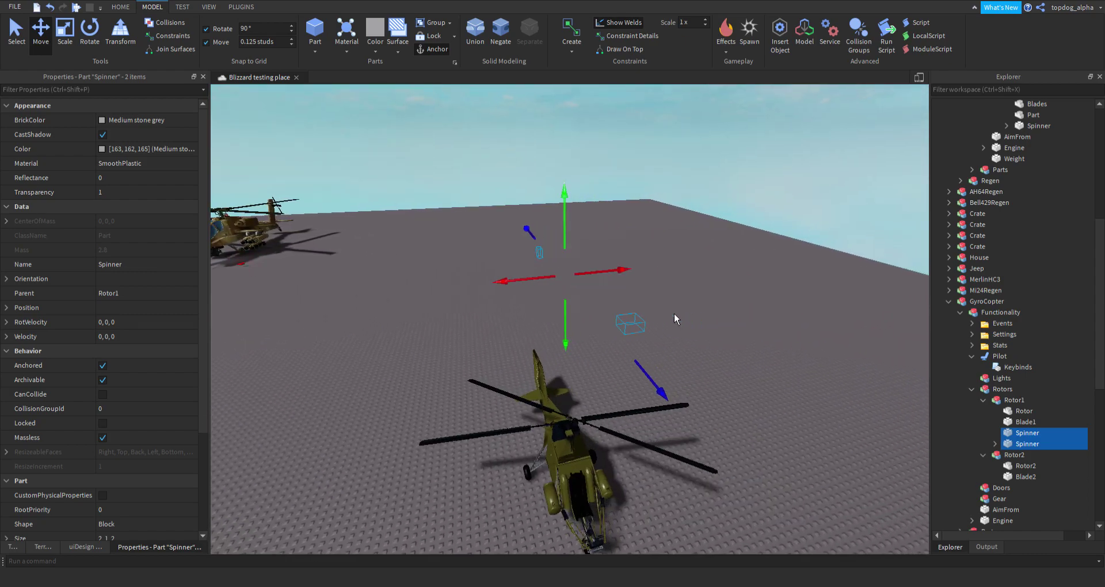
right_drag(870, 369, 898, 369)
click(1026, 445)
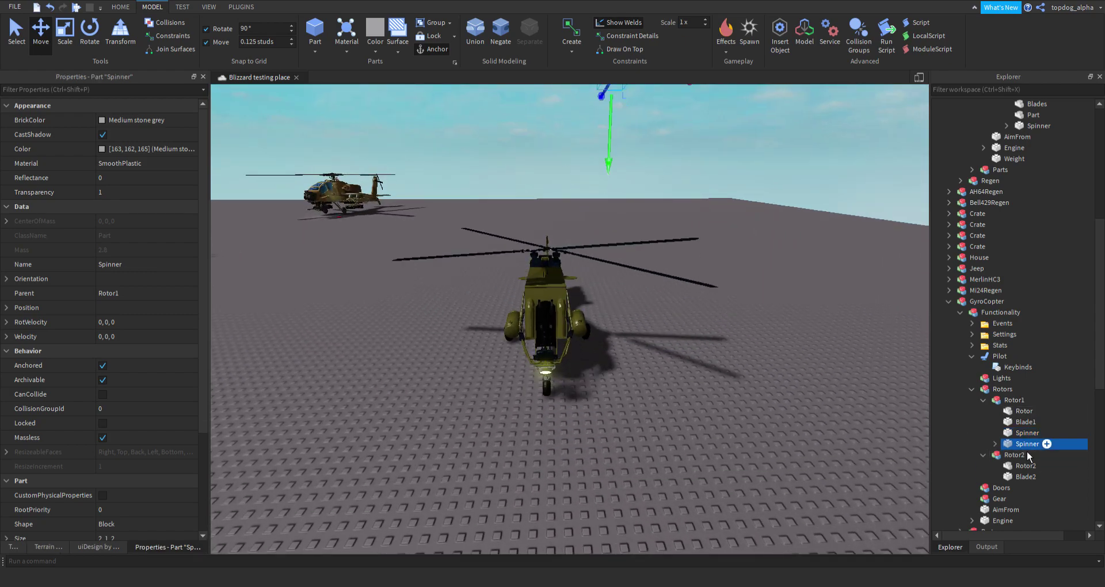
click(1025, 444)
mouse_move(1001, 445)
mouse_down()
mouse_move(975, 450)
mouse_move(988, 454)
mouse_up()
mouse_move(889, 427)
right_down()
mouse_move(820, 414)
mouse_move(880, 412)
right_up()
scroll(819, 414, up, 4)
scroll(820, 414, down, 2)
right_drag(806, 403, 777, 368)
scroll(724, 388, up, 3)
right_drag(684, 364, 745, 298)
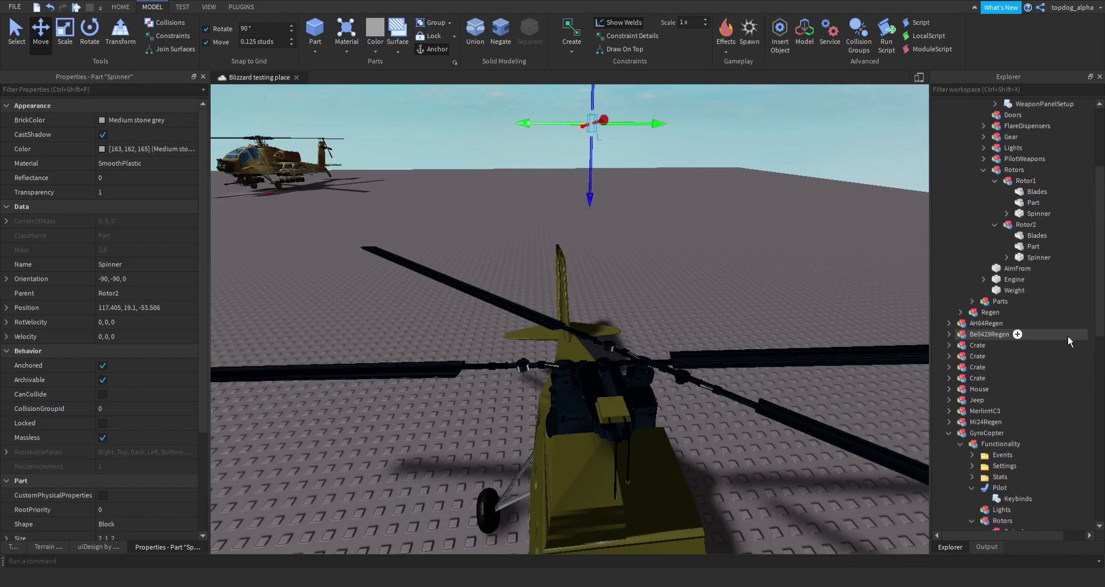
- Collapse the AH1ZRegen model in the hierarchy and examine the GyroCopter's Rotor1 group around the rotor hub
scroll(1069, 335, up, 8)
click(949, 160)
scroll(1022, 258, down, 5)
right_drag(748, 353, 794, 356)
scroll(762, 362, up, 2)
scroll(771, 365, down, 3)
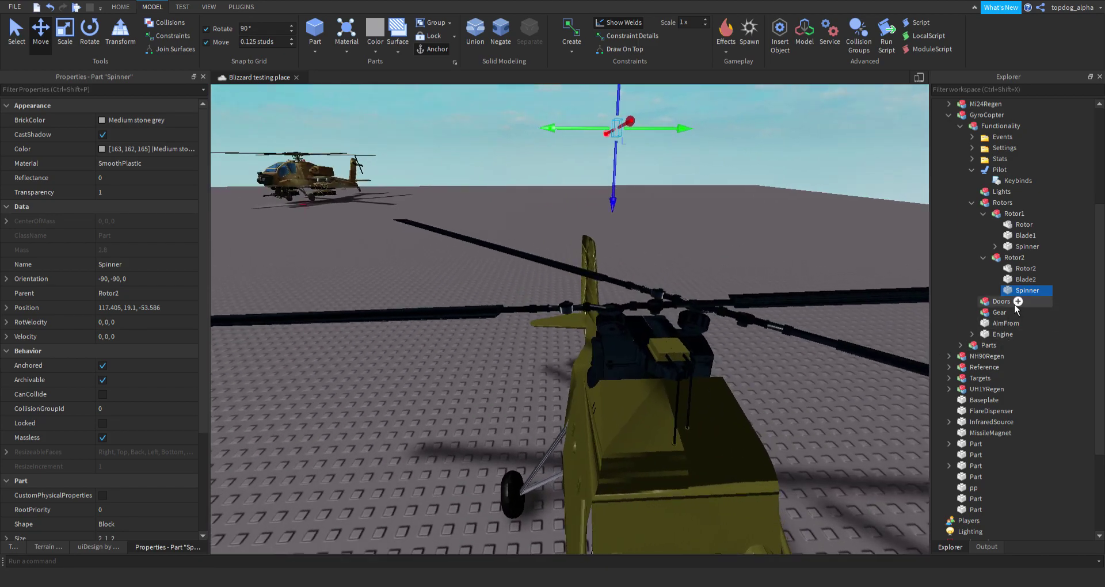
drag(1015, 305, 1010, 223)
mouse_move(794, 313)
right_down()
mouse_move(781, 305)
mouse_move(794, 313)
right_up()
scroll(795, 314, down, 2)
scroll(795, 313, up, 2)
scroll(795, 313, up, 2)
scroll(780, 306, down, 2)
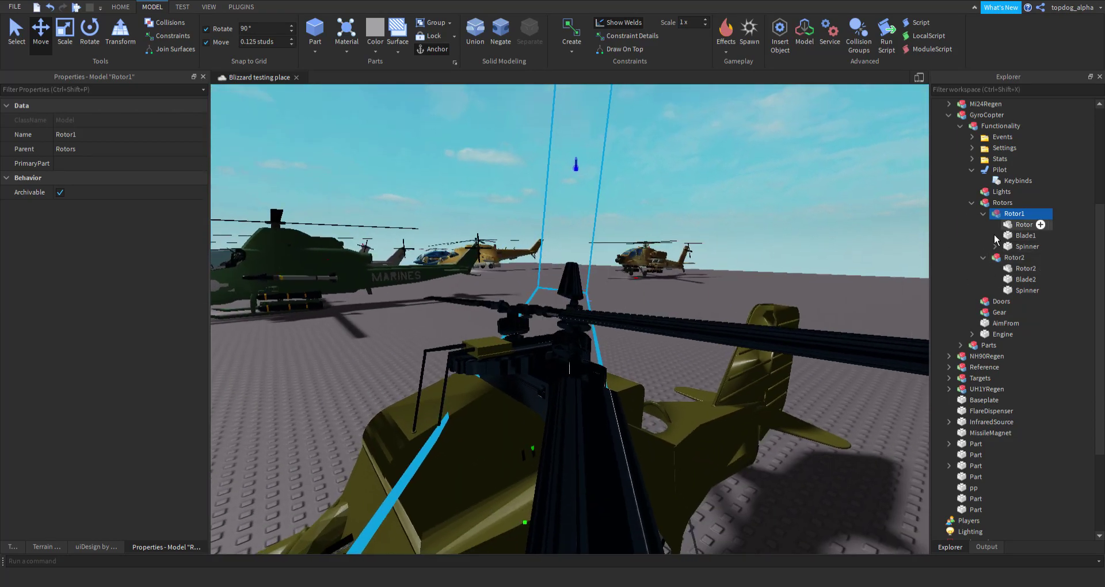
- Give Rotor1's Spinner the same position as the Rotor mesh, 112.251, 11.18, -9.566
click(1023, 237)
right_drag(808, 240, 811, 247)
click(1027, 246)
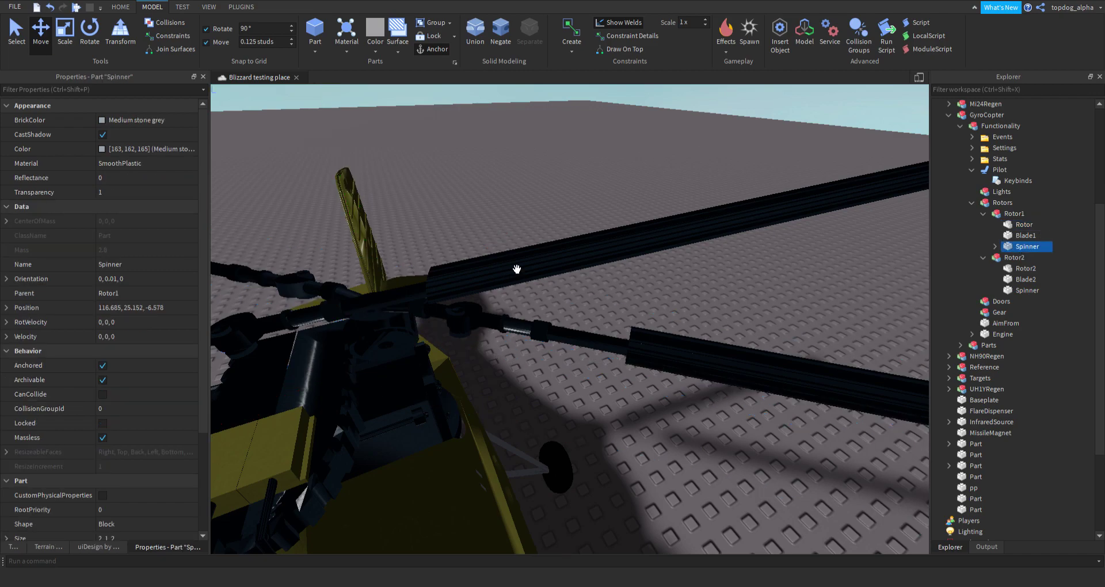
click(1024, 235)
click(1024, 225)
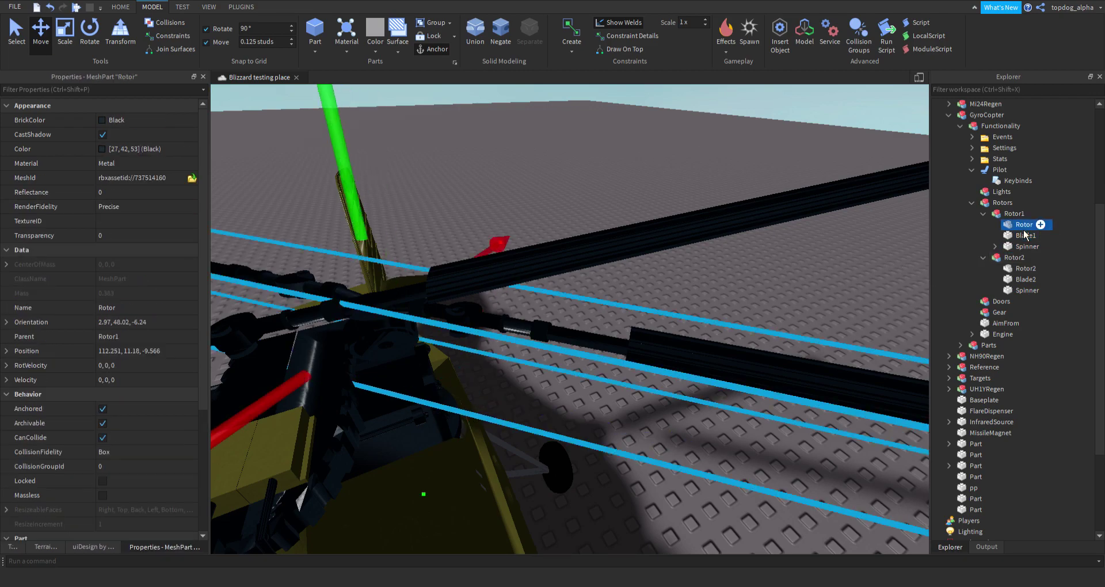
click(147, 351)
key(ctrl+c)
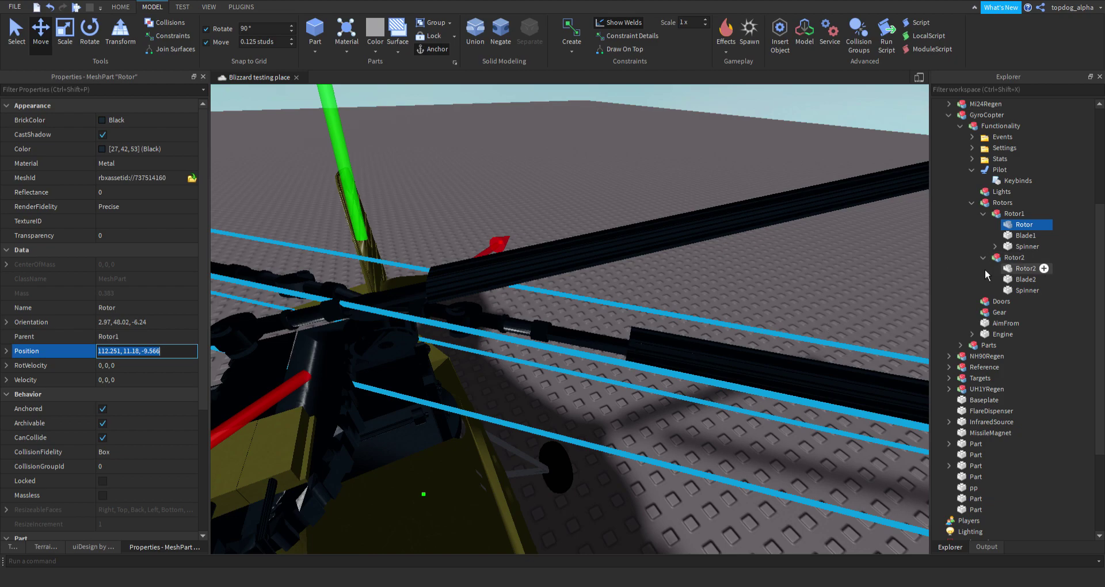
click(1015, 247)
click(143, 311)
key(ctrl+v)
key(Return)
right_drag(472, 355, 510, 359)
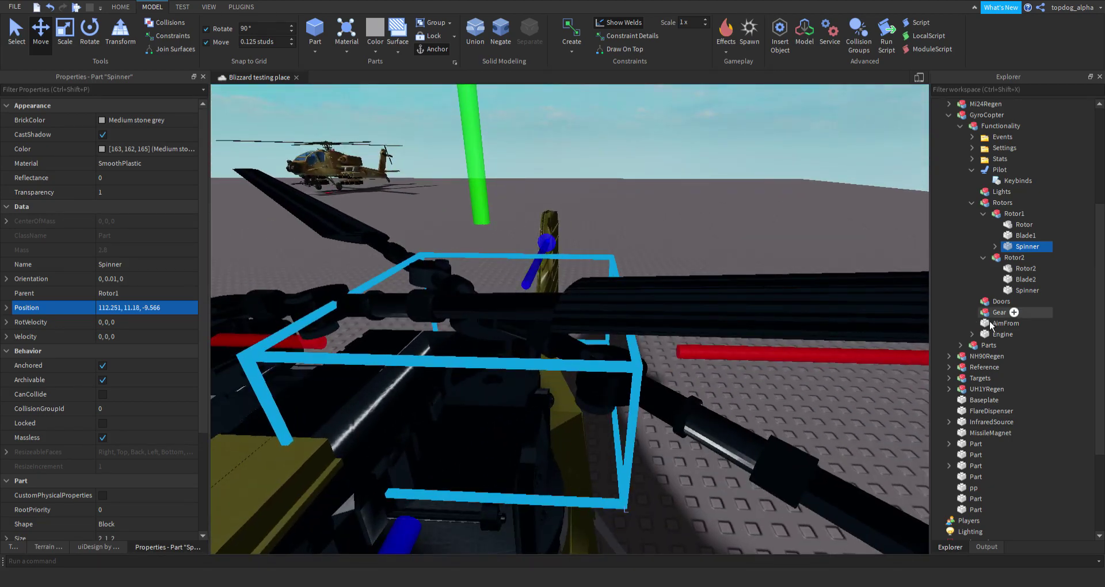
- Give Rotor1's Spinner the same orientation as the Rotor mesh, 2.97, 48.02, -6.24
click(1017, 225)
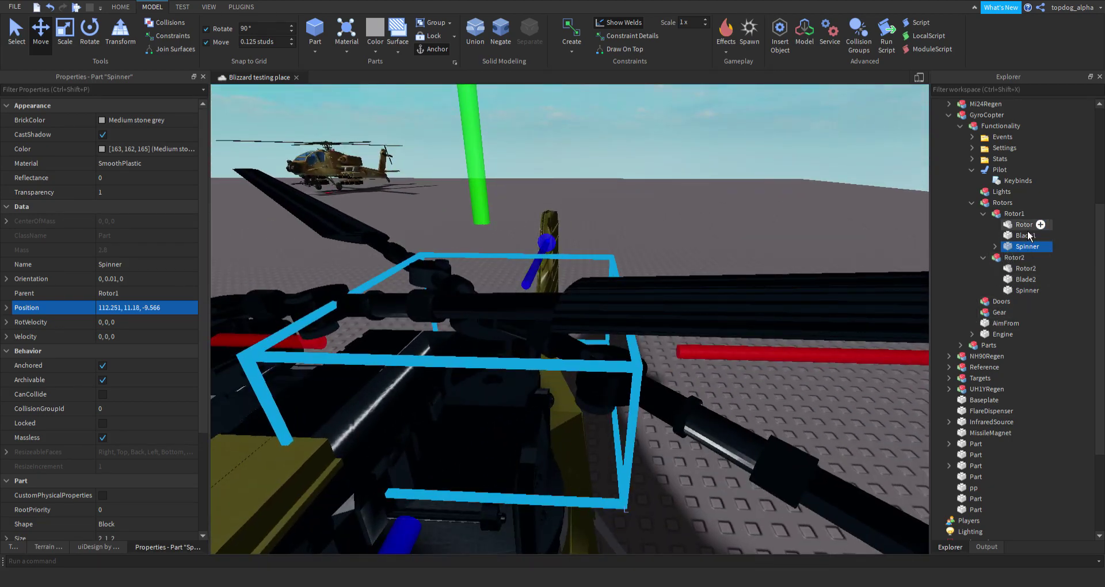
click(146, 323)
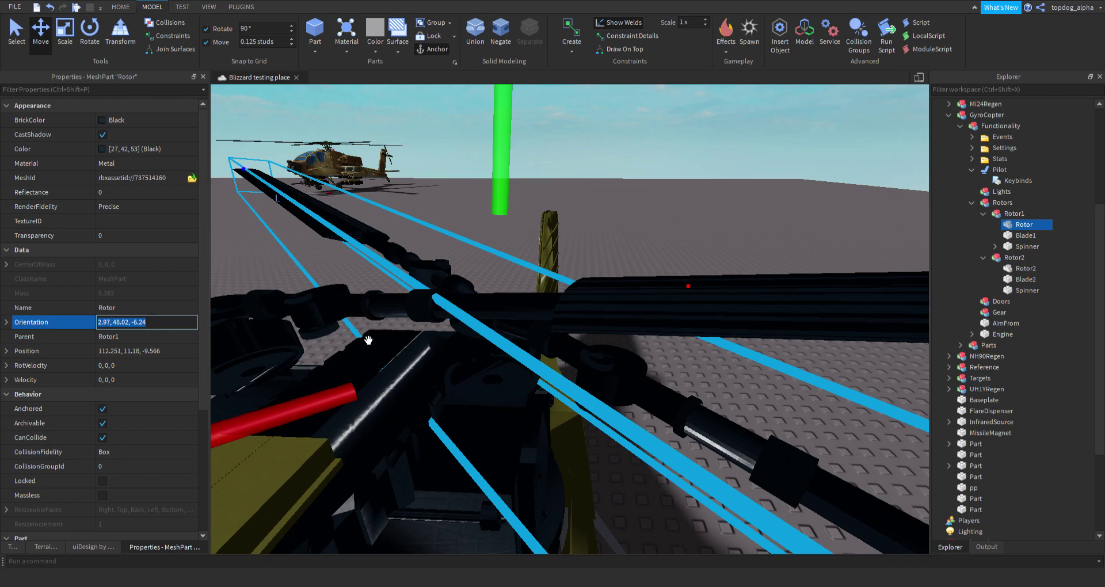
click(1026, 246)
click(139, 279)
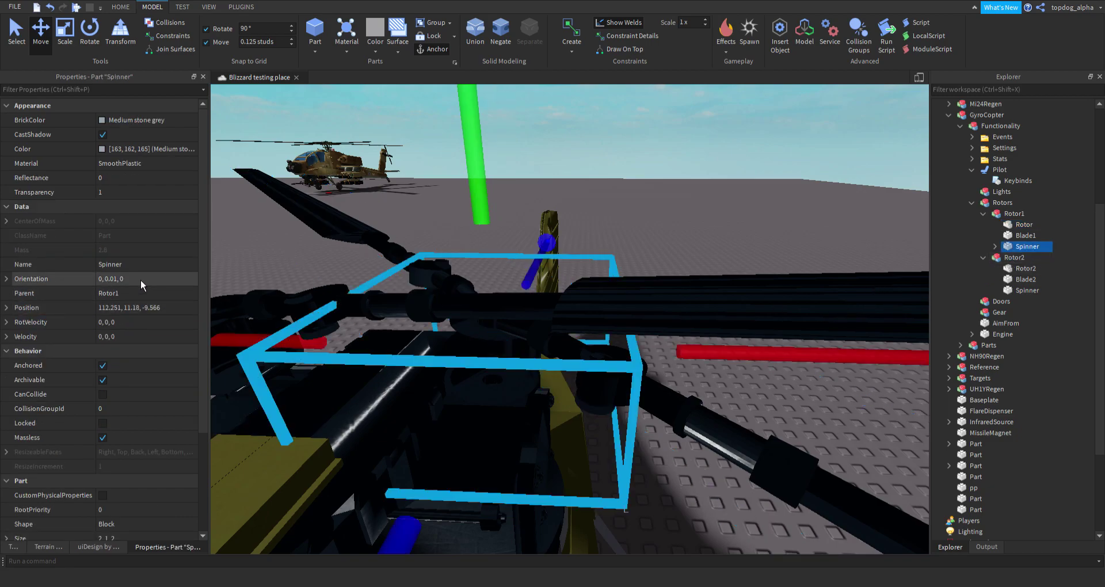
key(Return)
right_drag(528, 370, 534, 372)
scroll(534, 371, down, 3)
scroll(533, 371, up, 5)
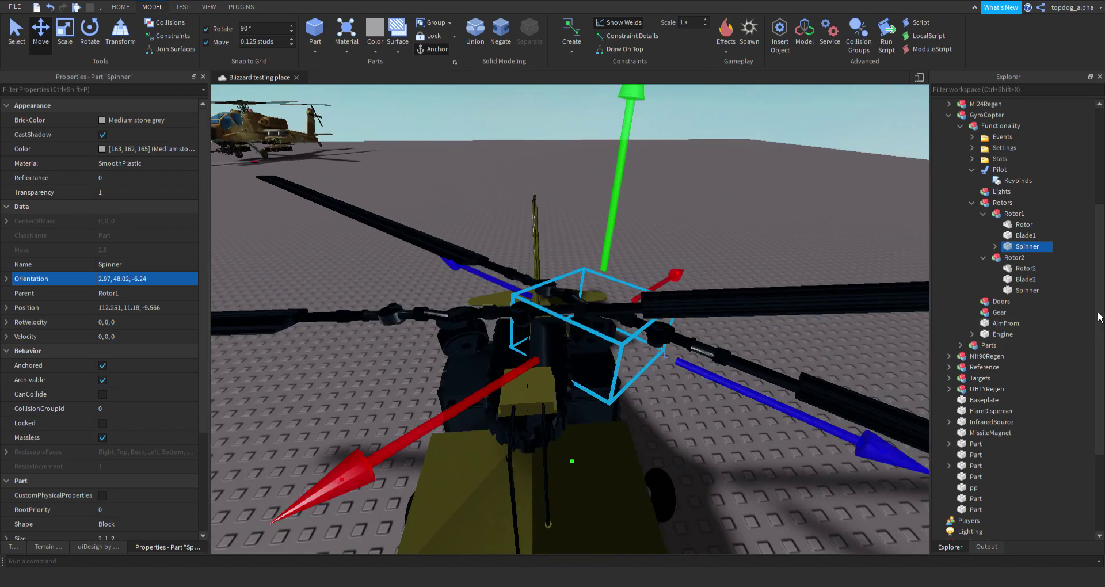
- Give Rotor2's Spinner the same position as the Rotor2 mesh, 109.974, 11.191, -9.553
click(1025, 270)
click(1022, 279)
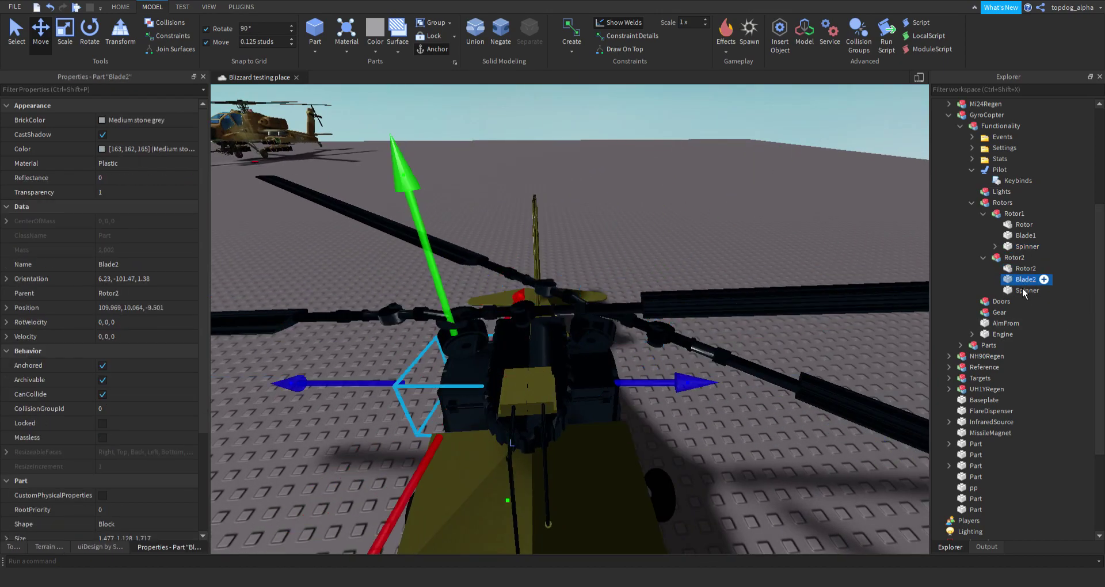
click(1022, 270)
click(145, 351)
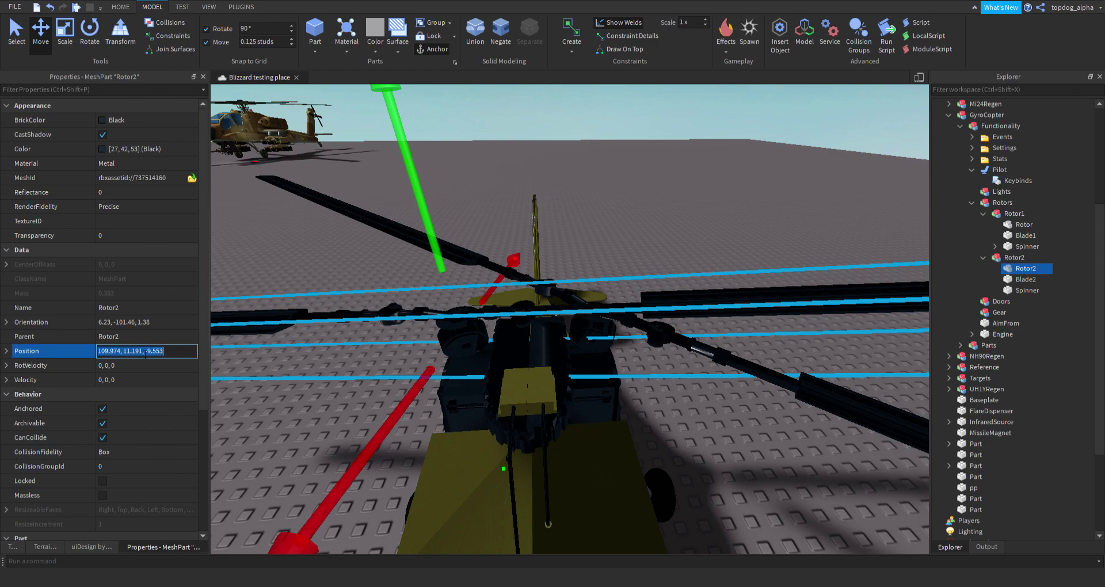
click(1028, 291)
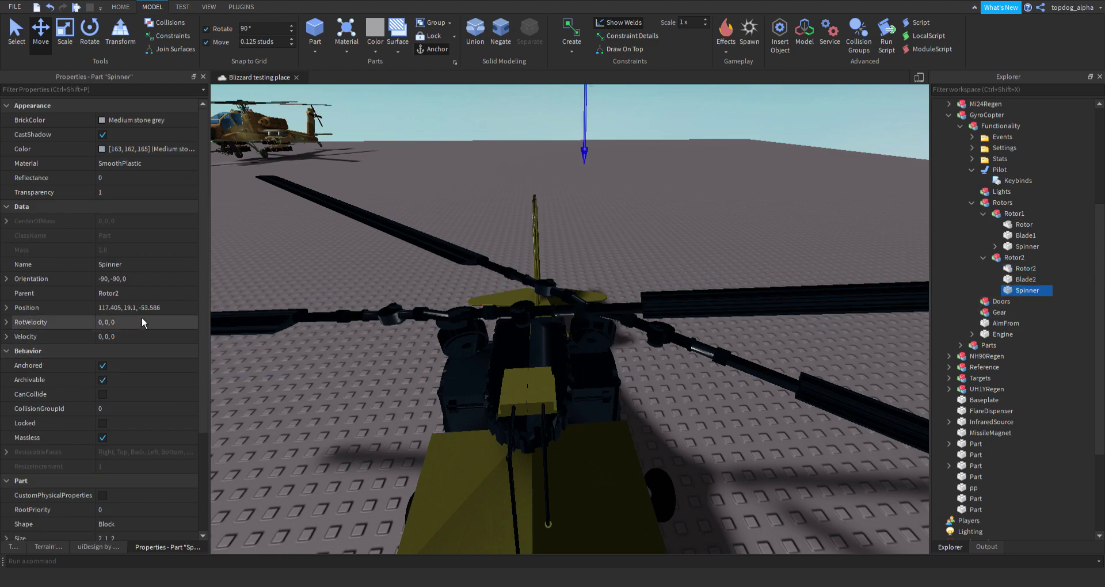
click(149, 313)
key(Return)
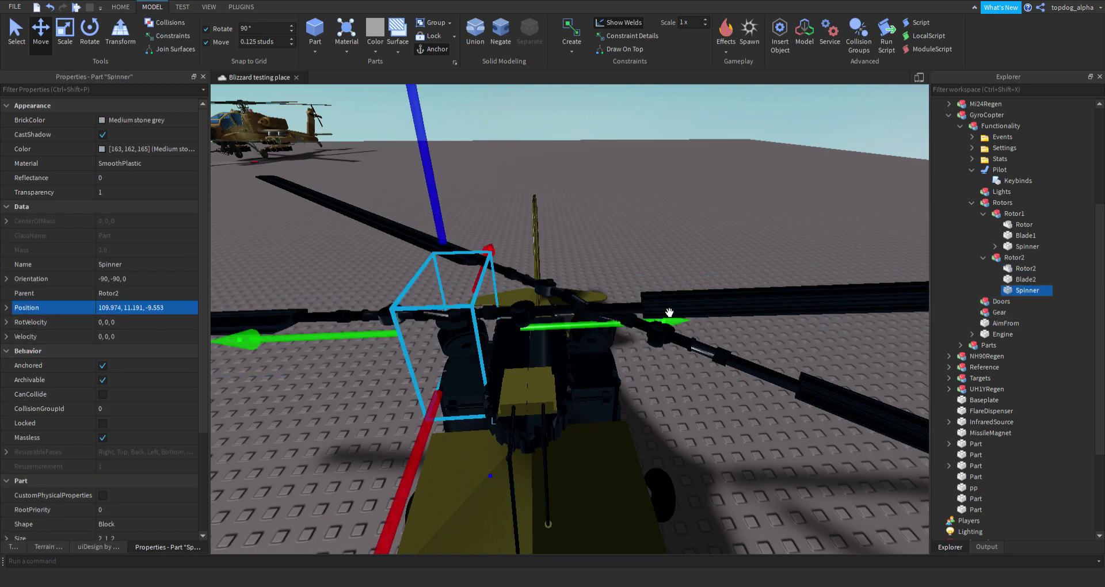
- Give Rotor2's Spinner the same orientation as the Rotor2 mesh, 6.23, -101.46, 1.38
click(1026, 268)
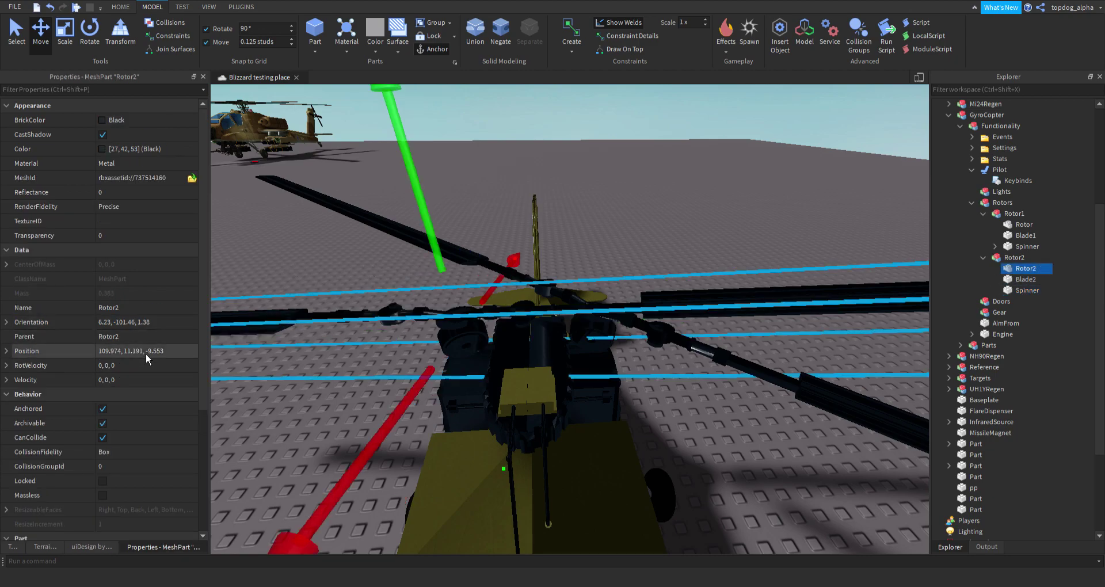
click(141, 323)
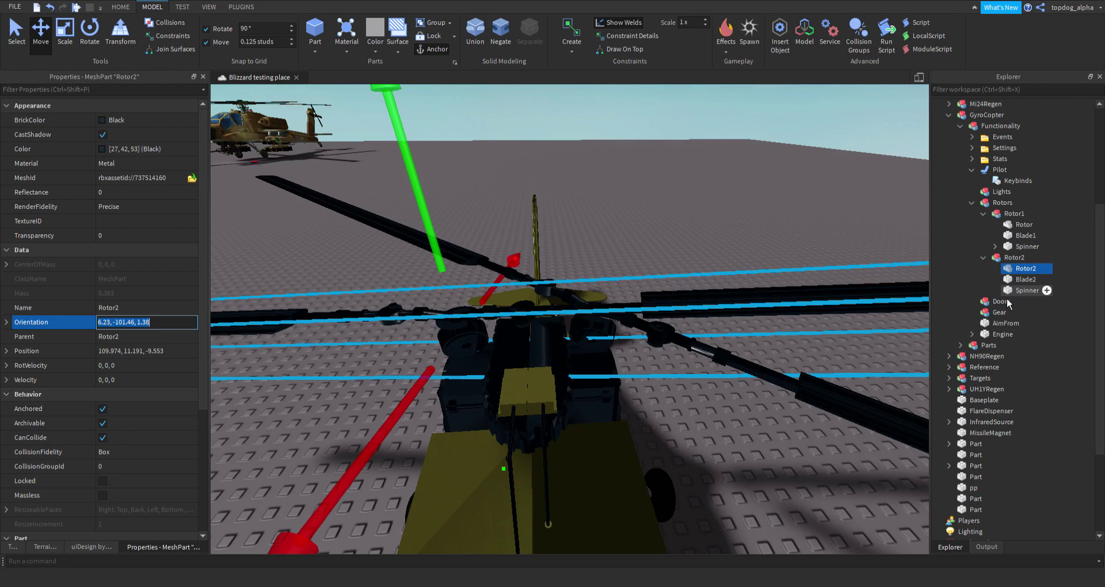
click(1026, 290)
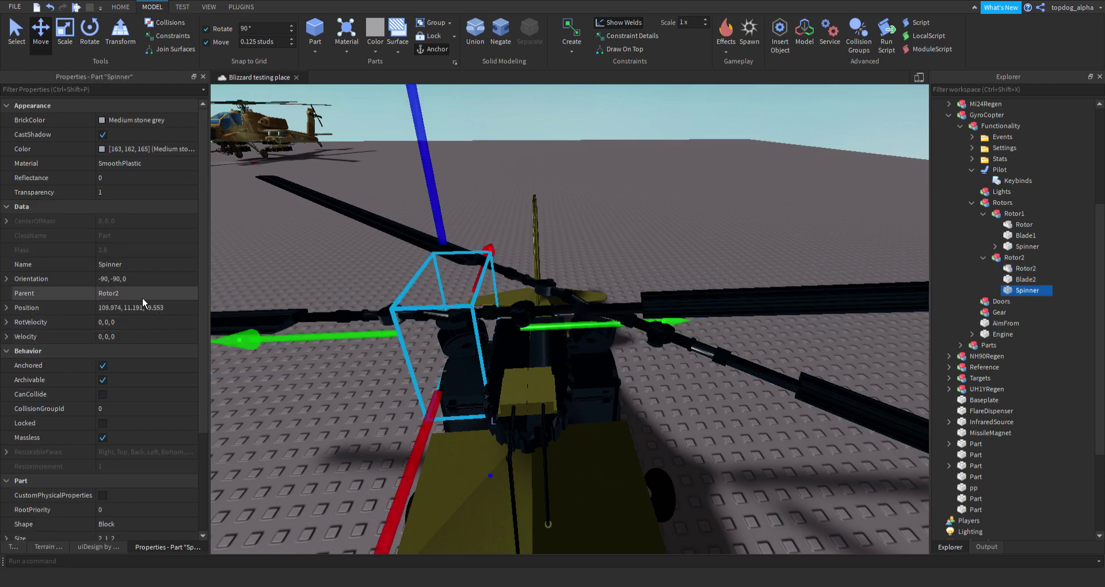
click(143, 281)
key(Return)
right_drag(433, 339, 433, 339)
key(w)
key(a)
key(f)
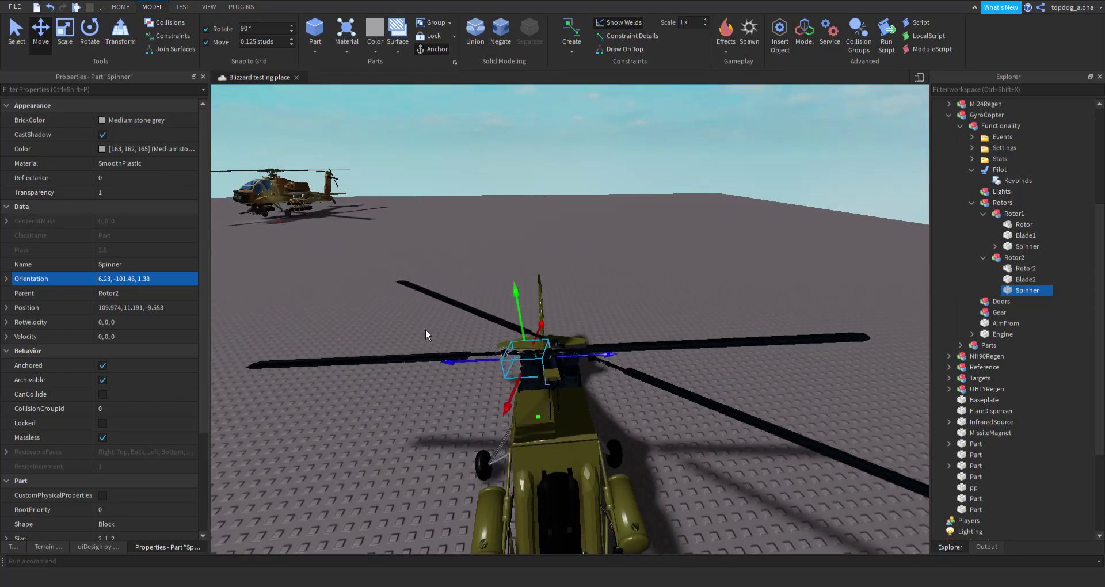
right_drag(648, 301, 682, 344)
scroll(663, 314, up, 3)
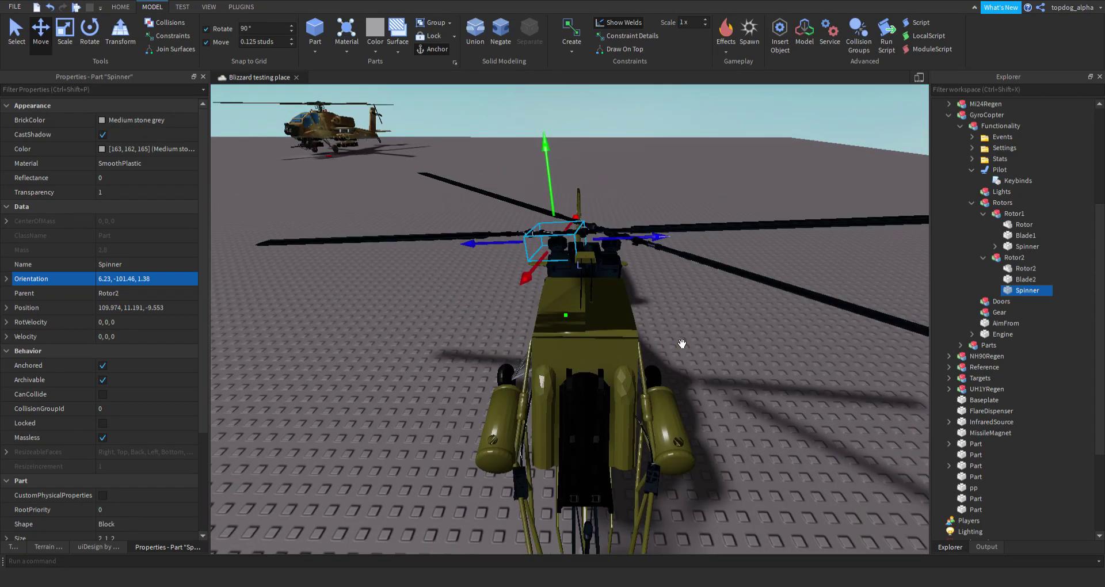
- Start MotorCreator's Create Welds tool and delete the old Weld inside Rotor1's Spinner
scroll(1013, 345, up, 3)
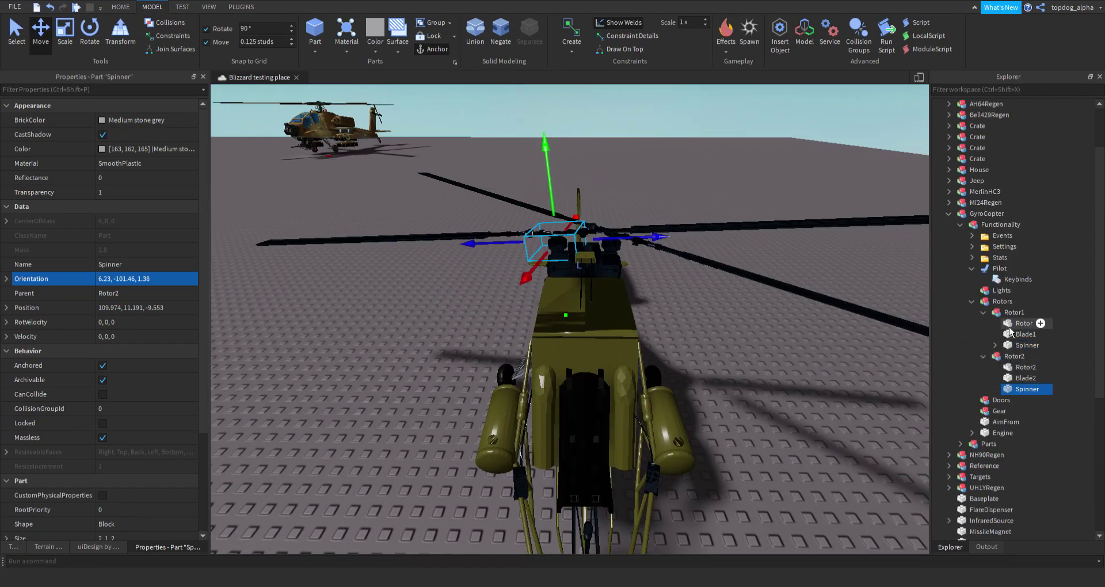
click(249, 8)
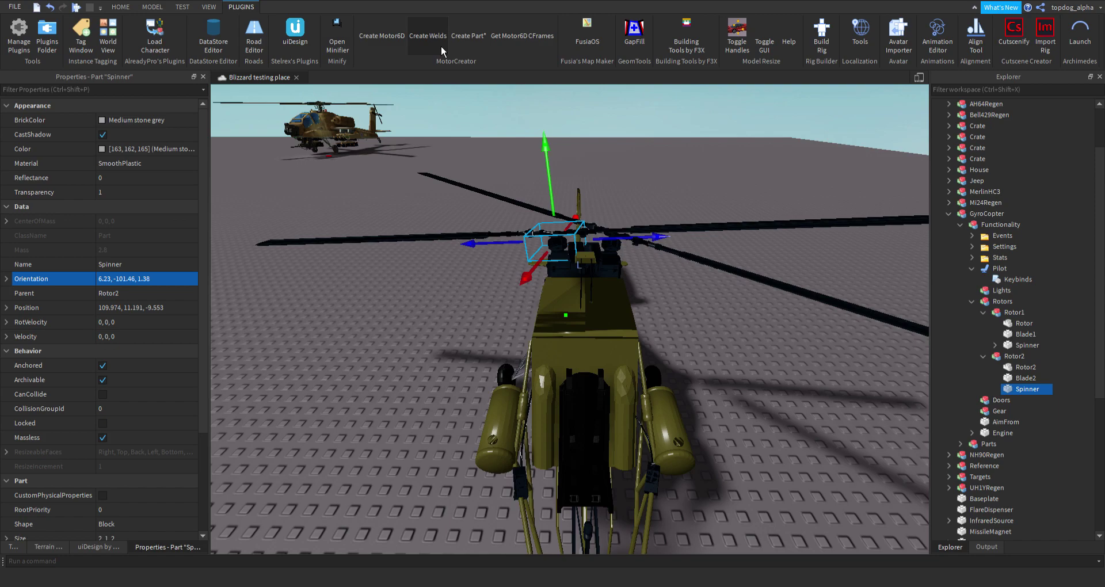
click(680, 193)
right_drag(679, 193, 680, 193)
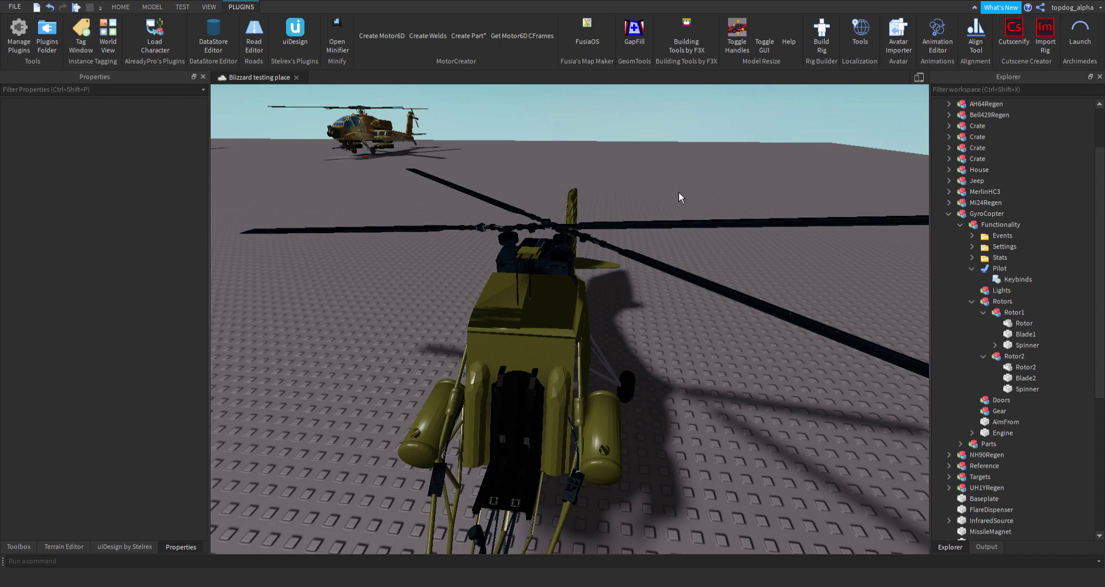
click(433, 40)
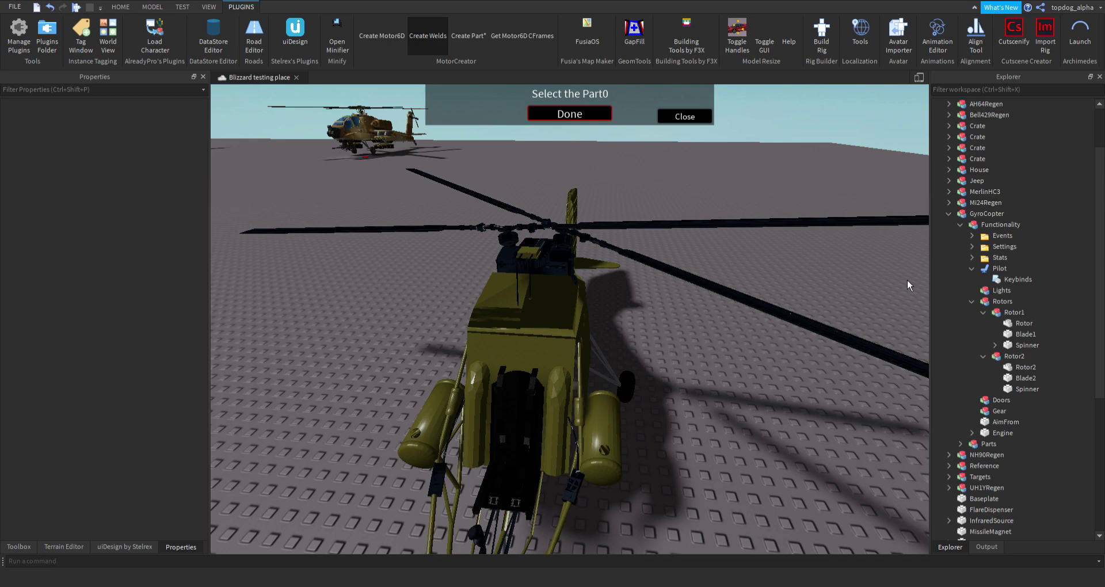
click(1027, 345)
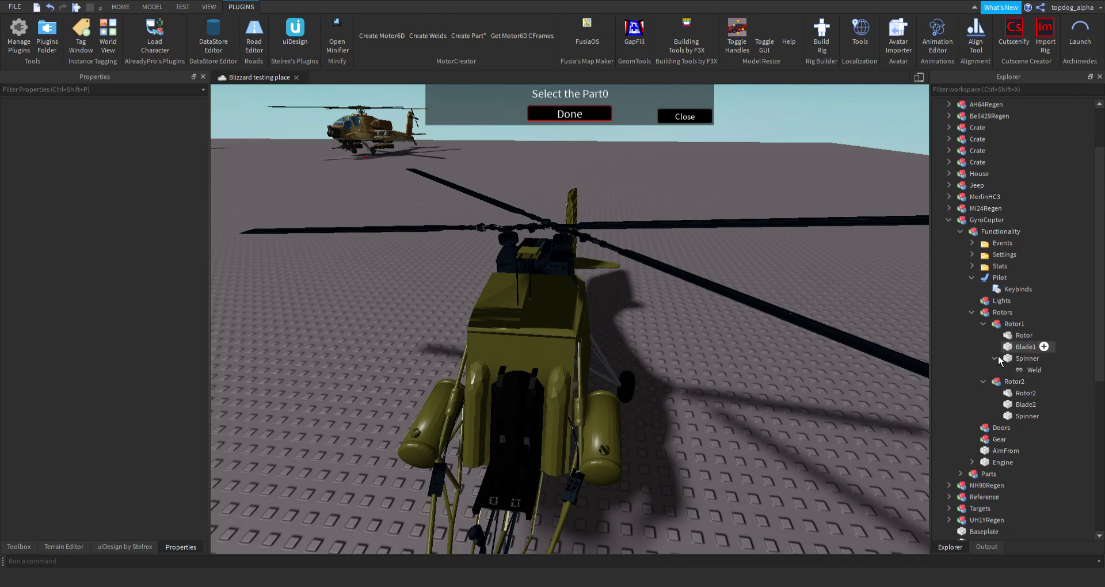
key(Delete)
scroll(1008, 388, down, 2)
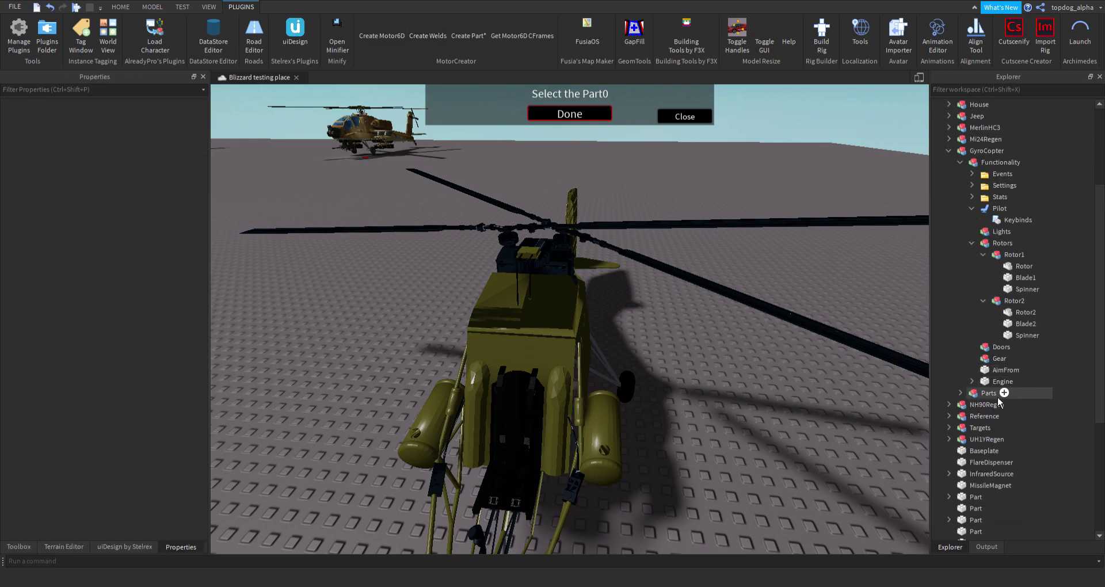
- Delete the leftover items listed below Lift inside the GyroCopter's Engine part and collapse the part
click(972, 382)
scroll(987, 396, down, 2)
scroll(991, 403, down, 1)
drag(1058, 367, 1046, 447)
key(Delete)
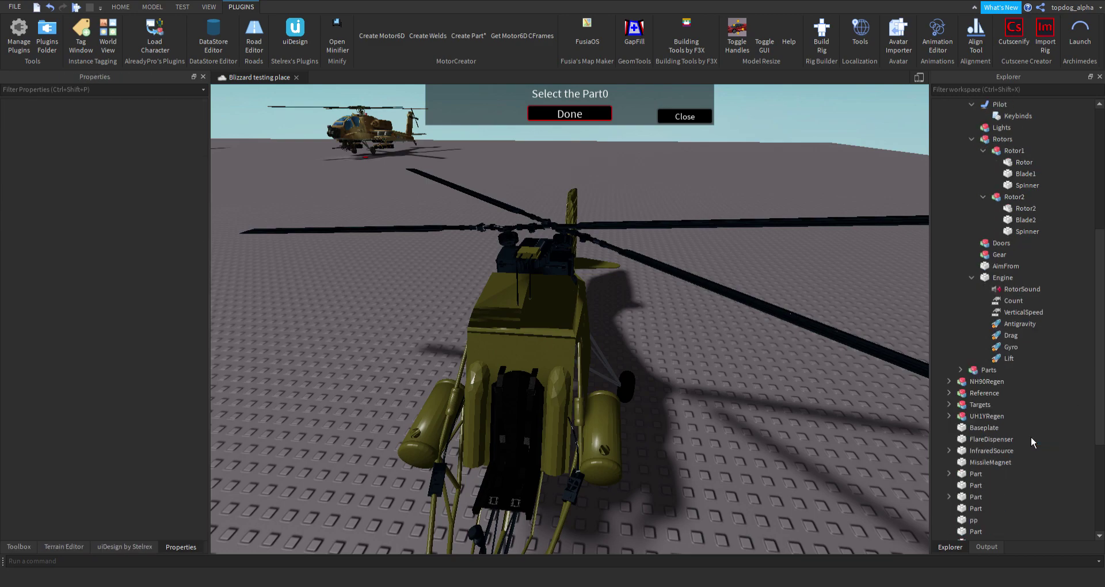
scroll(1030, 441, up, 5)
click(972, 450)
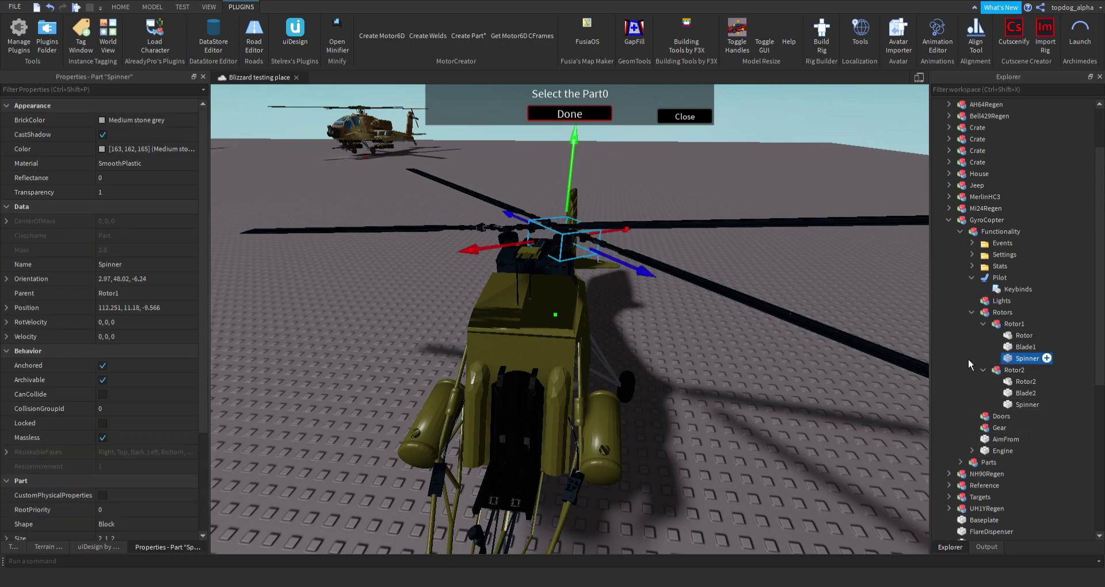
- Weld Rotor and Blade1 to Rotor1's Spinner, using the Spinner as Part0, and collapse the Rotor1 group
click(563, 117)
drag(1071, 344, 988, 335)
click(570, 114)
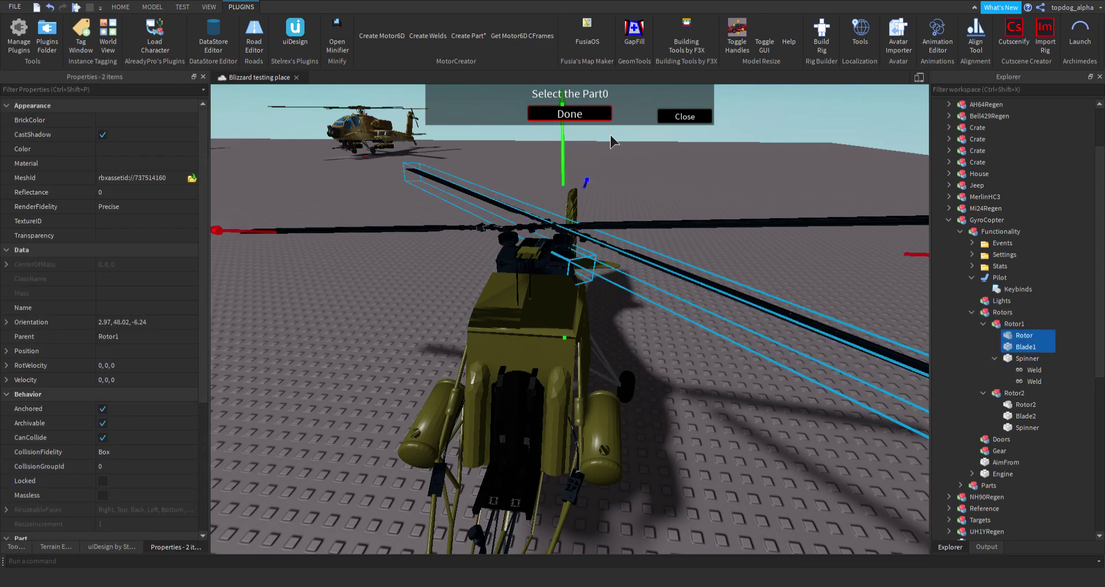
click(983, 324)
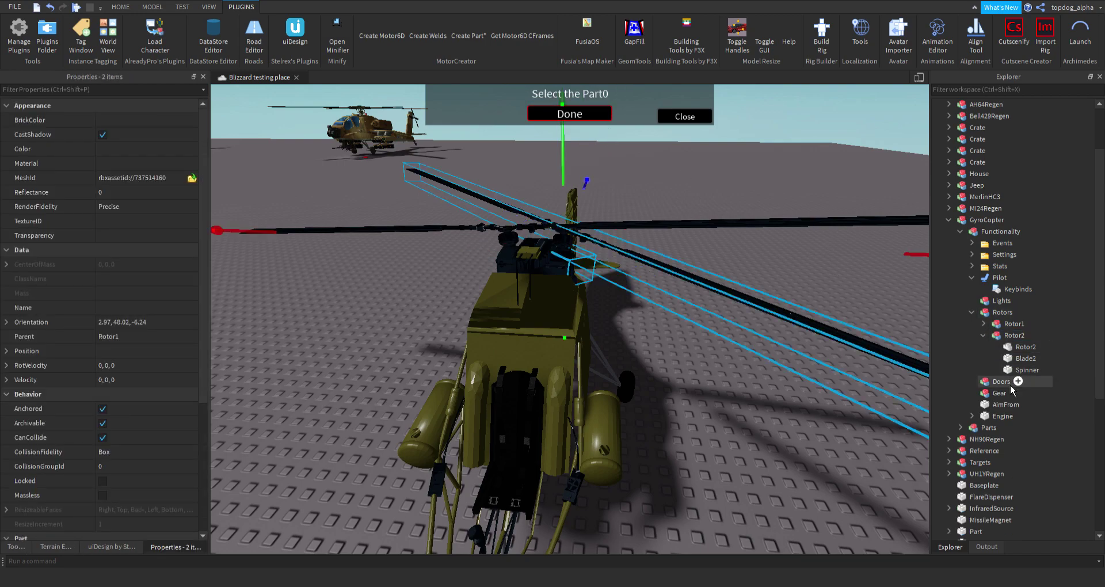
- Weld the Rotor2 mesh and Blade2 to Rotor2's Spinner as Part0 and collapse the Rotors group
click(1001, 381)
click(1006, 404)
click(1025, 370)
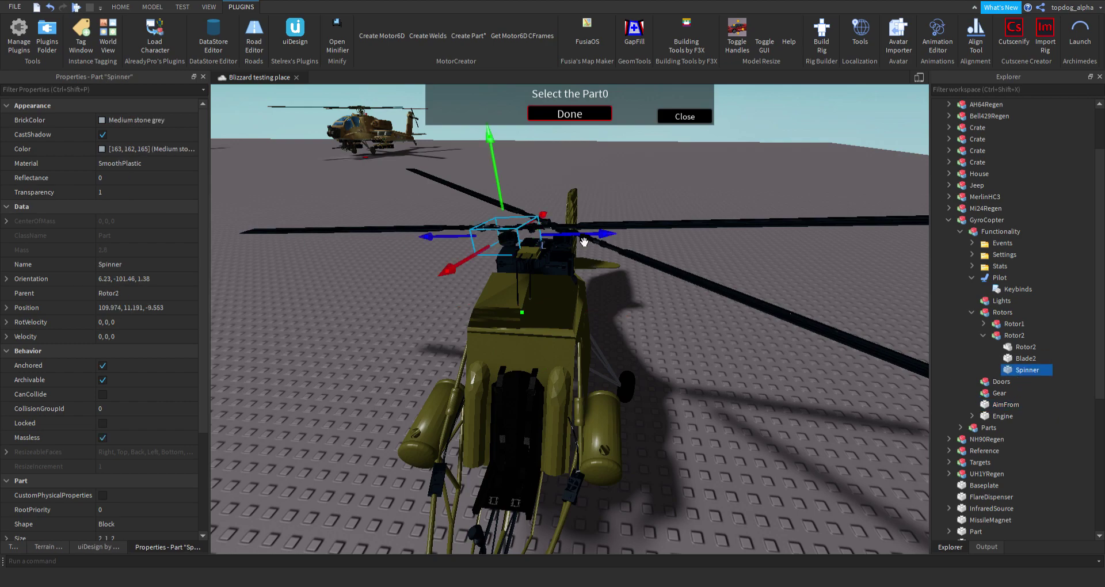
click(1036, 358)
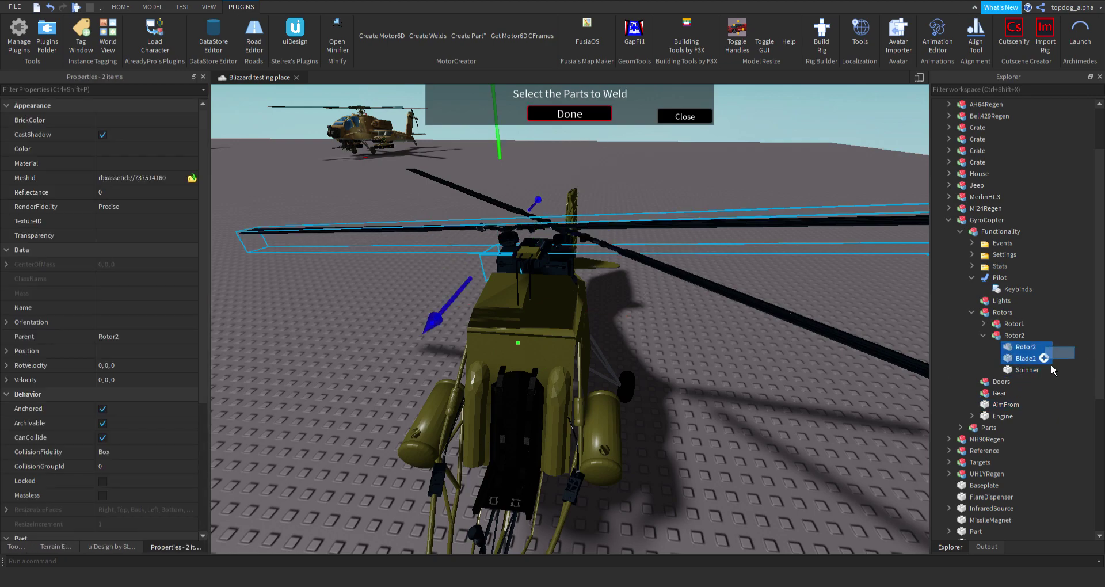
ctrl+click(1014, 347)
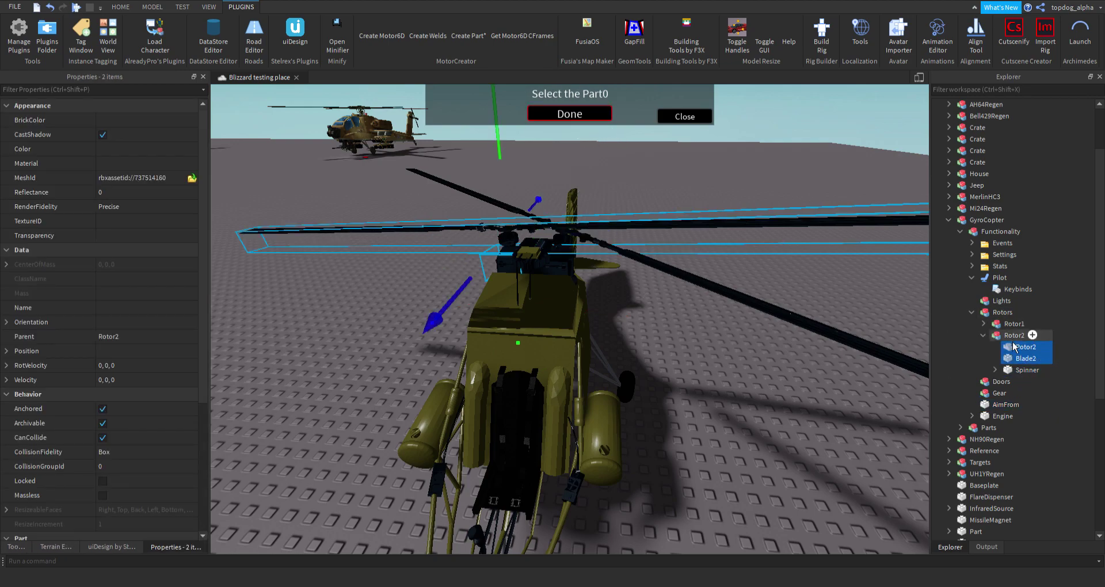
click(983, 335)
click(972, 312)
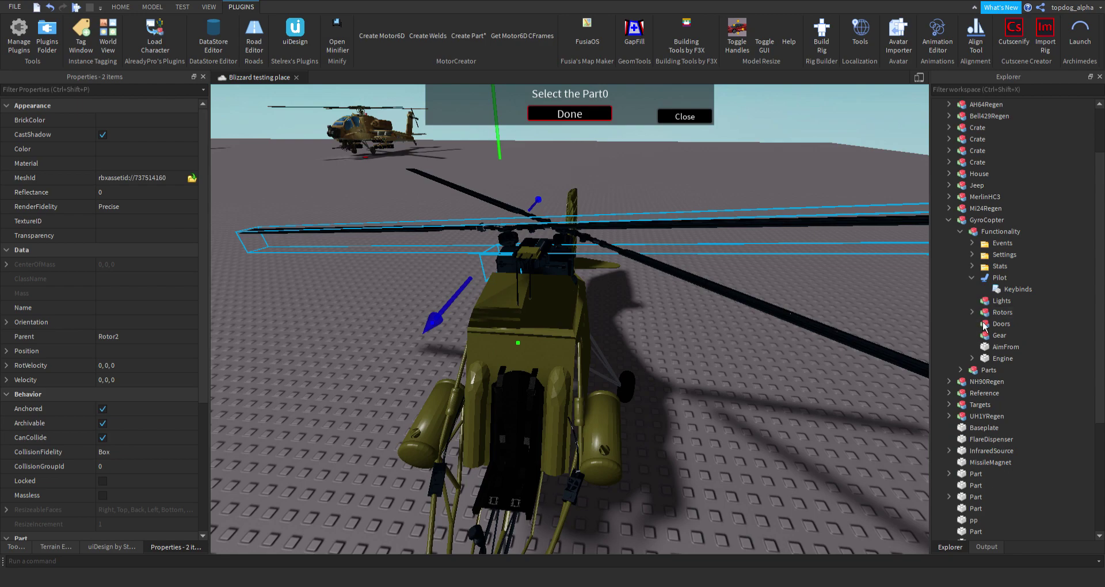
- Weld AimFrom and the Pilot seat to the GyroCopter's Engine, using the Engine as Part0
click(1002, 358)
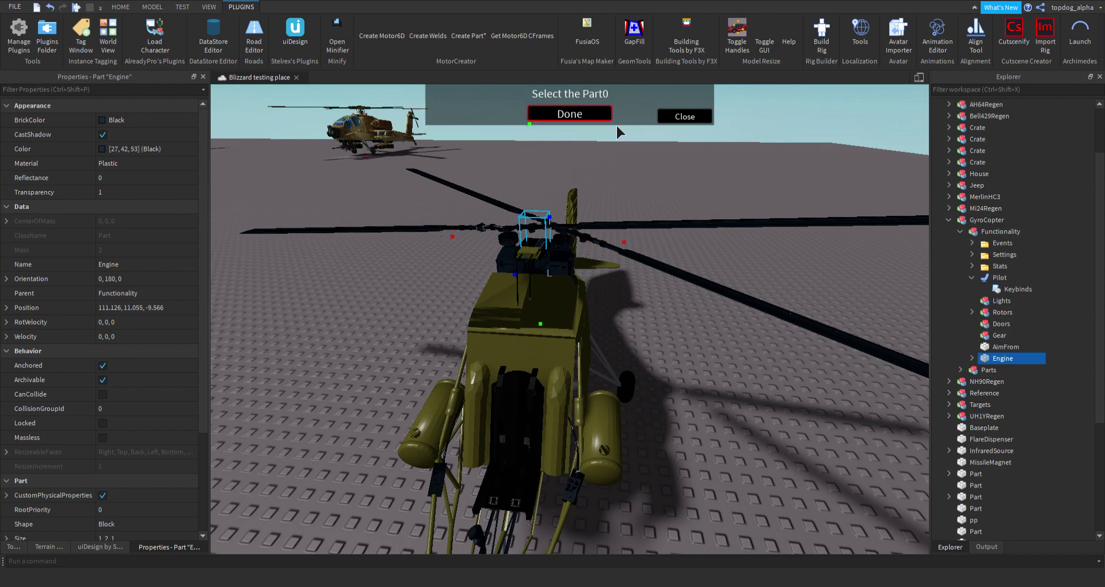
click(600, 119)
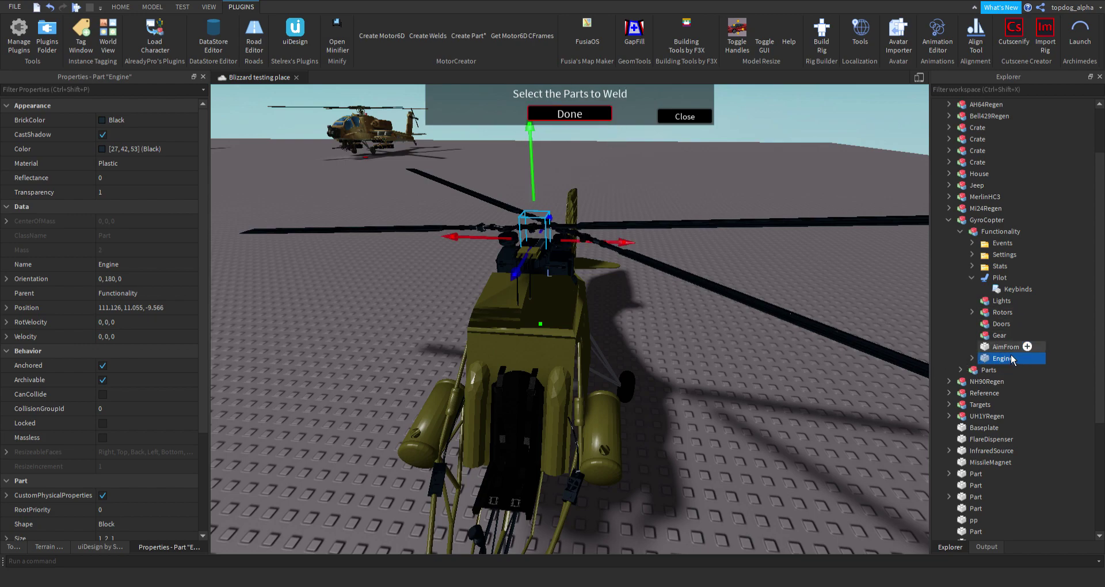
click(1004, 347)
ctrl+click(998, 279)
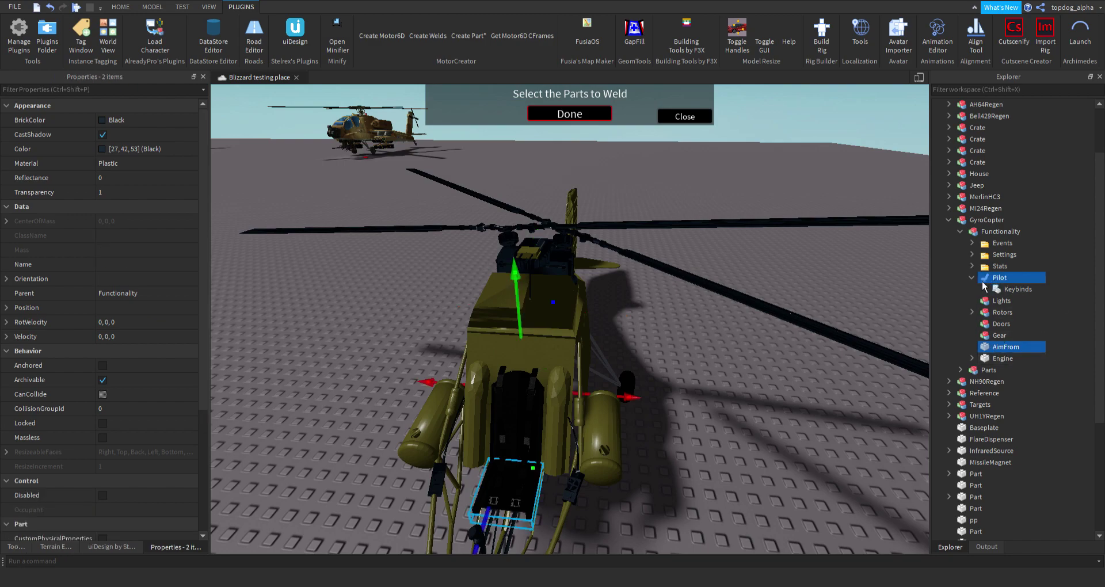
click(603, 119)
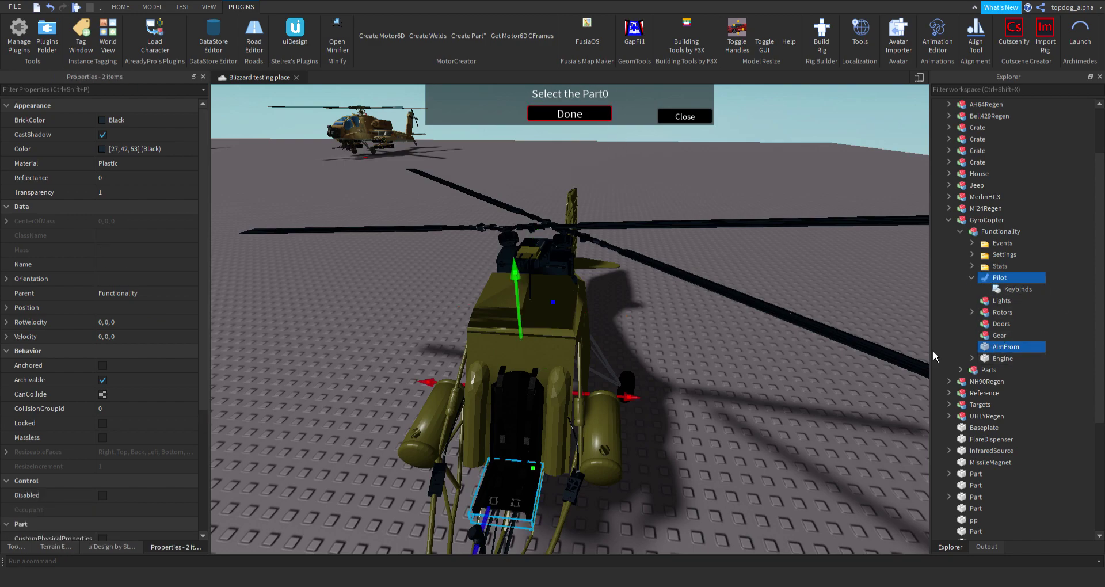
- Weld every MeshPart and Part in the GyroCopter's Parts group to the Engine as Part0 and close the weld tool
click(960, 372)
click(1005, 358)
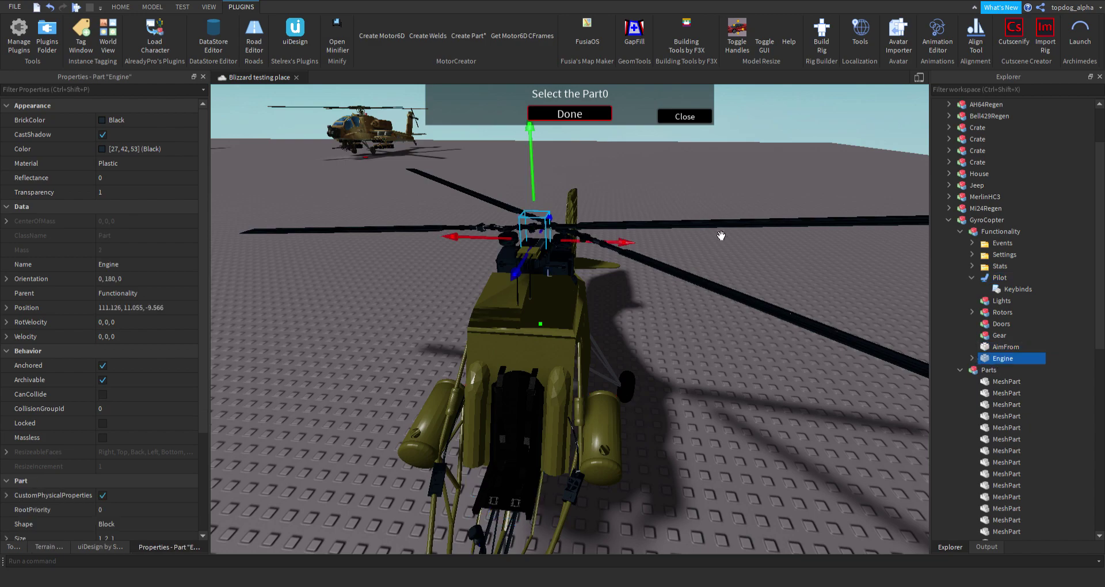
scroll(984, 276, down, 4)
click(989, 231)
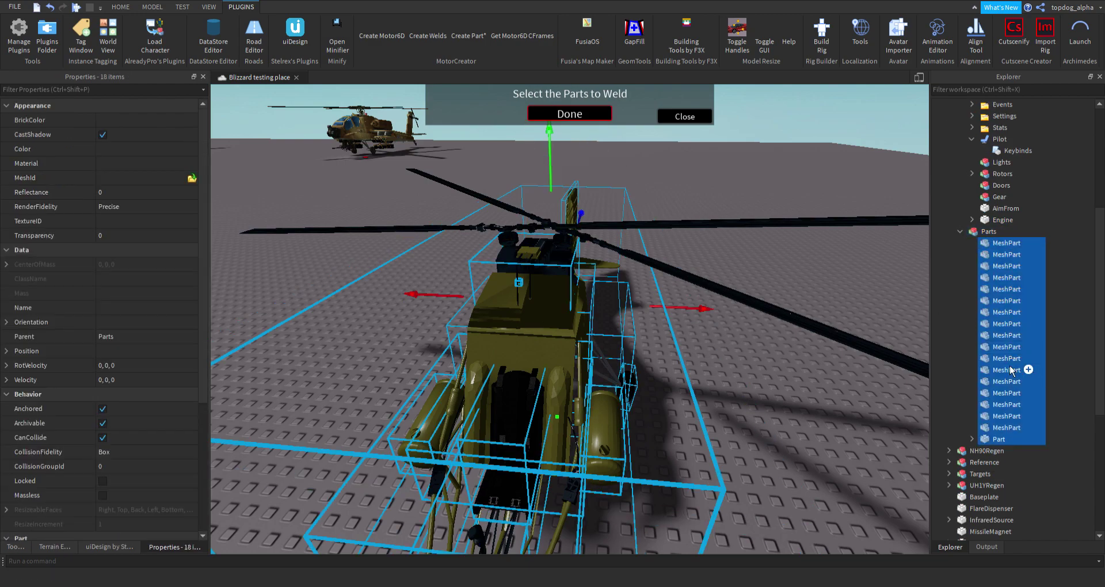
click(570, 114)
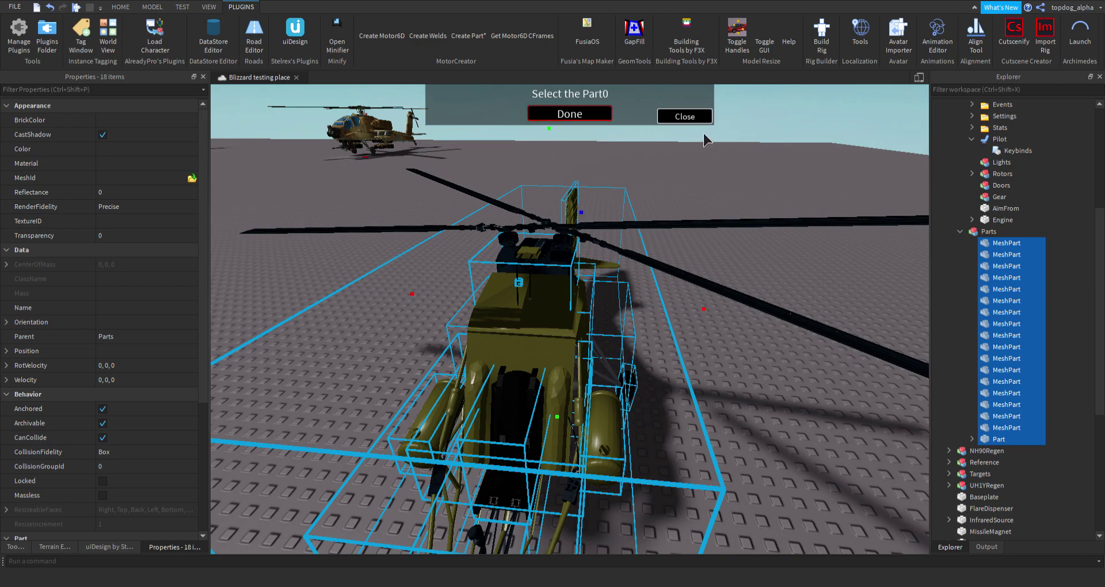
click(685, 117)
click(961, 235)
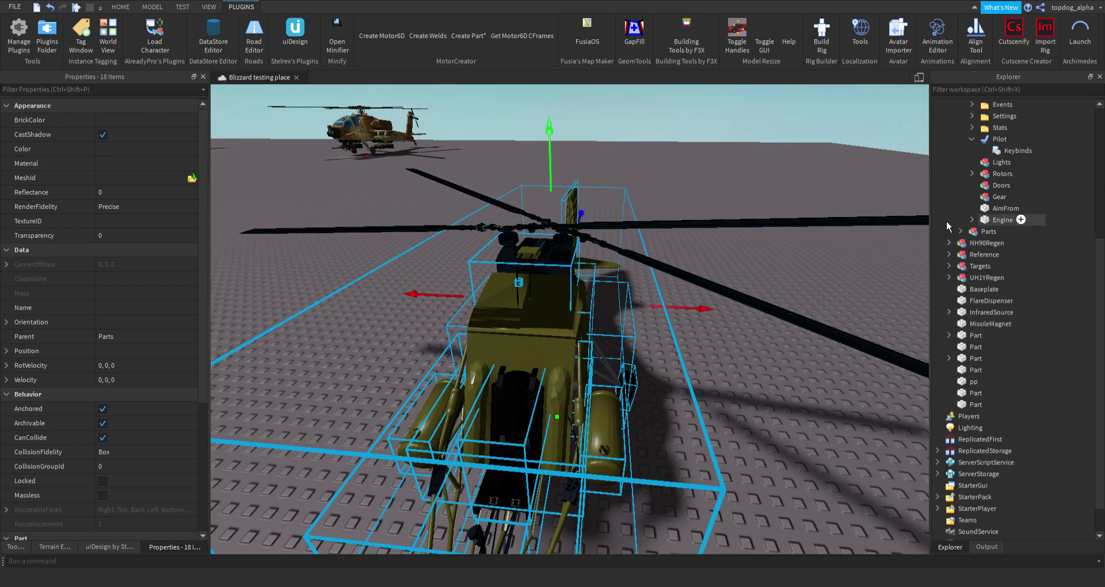
- Unanchor the GyroCopter's Parts group and the AimFrom part in its Functionality group
click(824, 176)
right_drag(824, 176, 826, 184)
key(s)
click(959, 231)
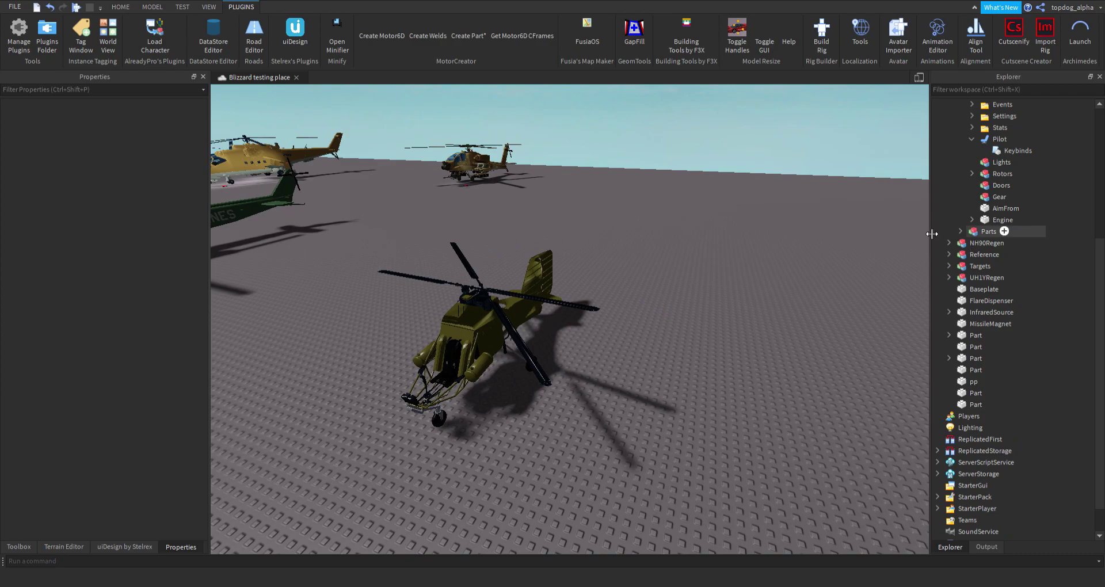
scroll(990, 259, up, 3)
click(972, 208)
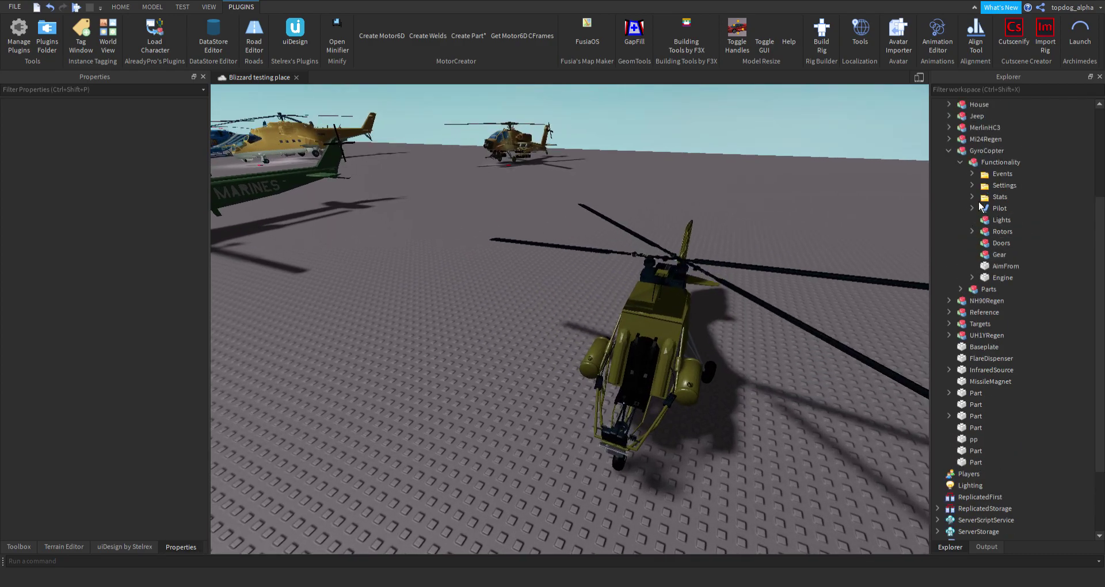
click(960, 162)
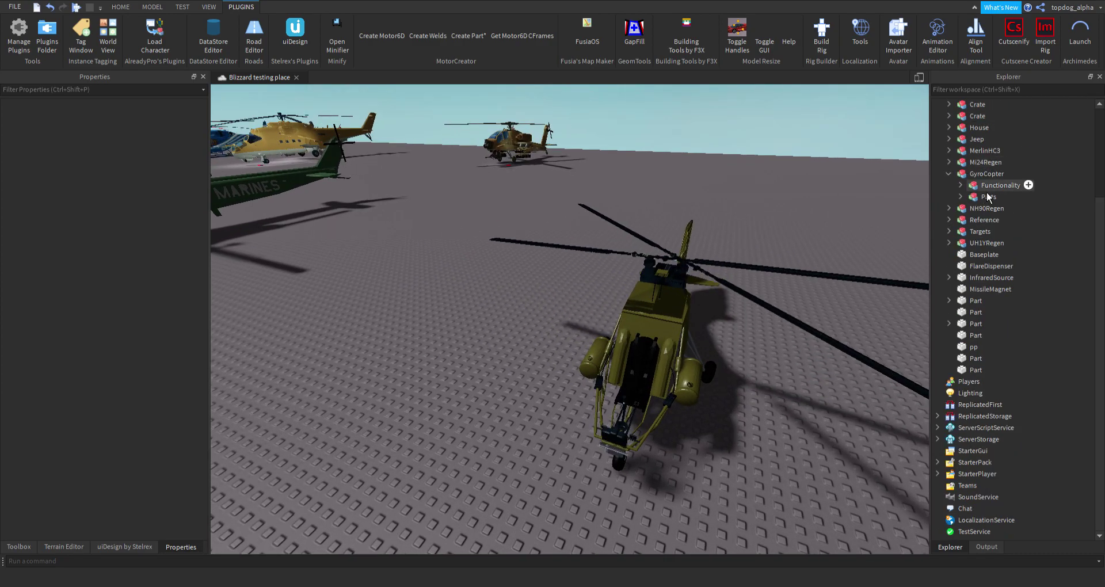
double_click(966, 189)
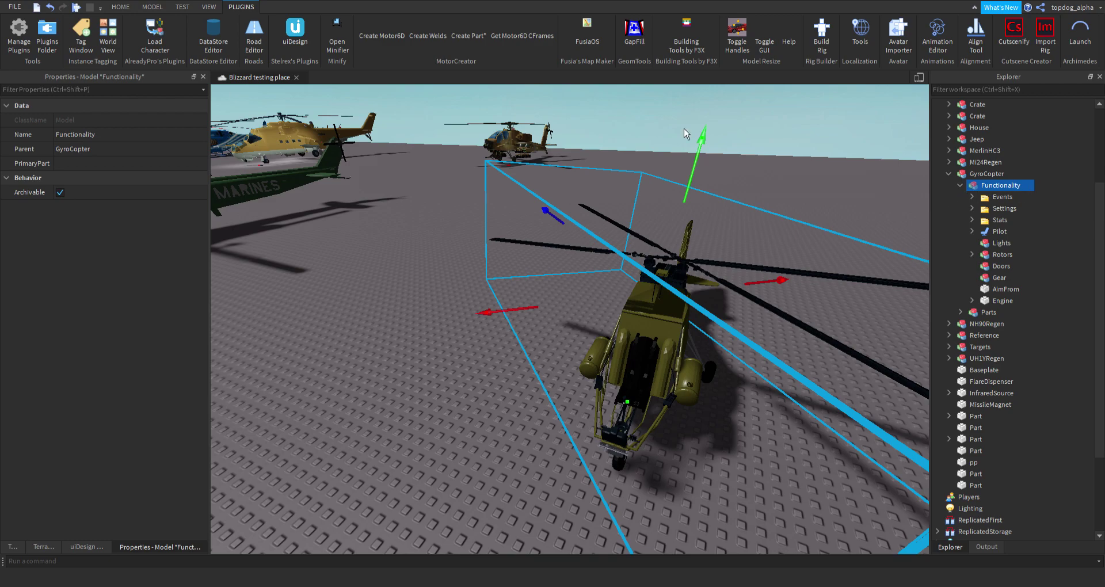
click(152, 8)
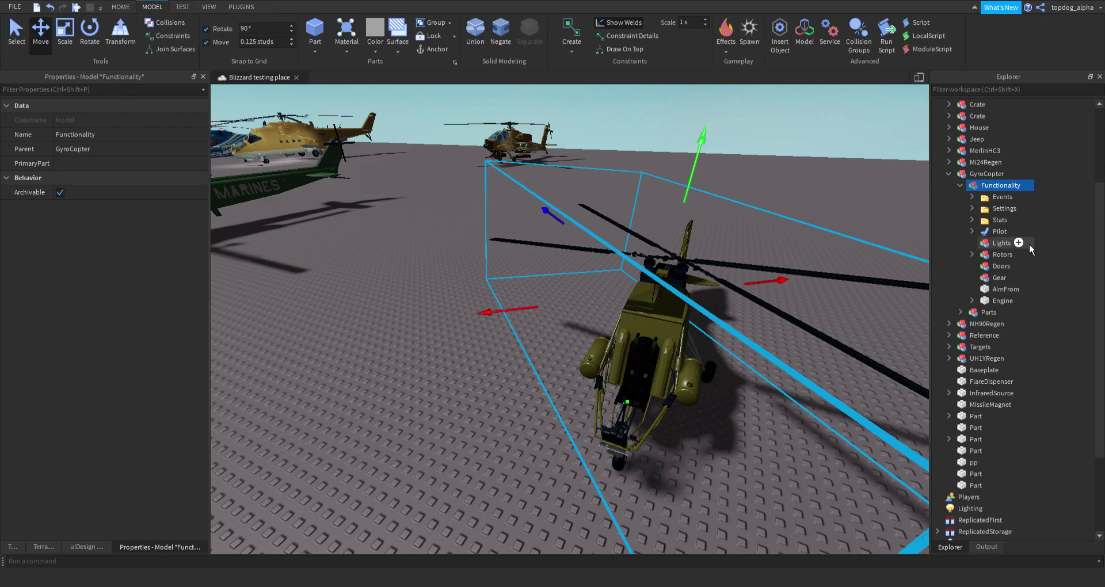
click(992, 313)
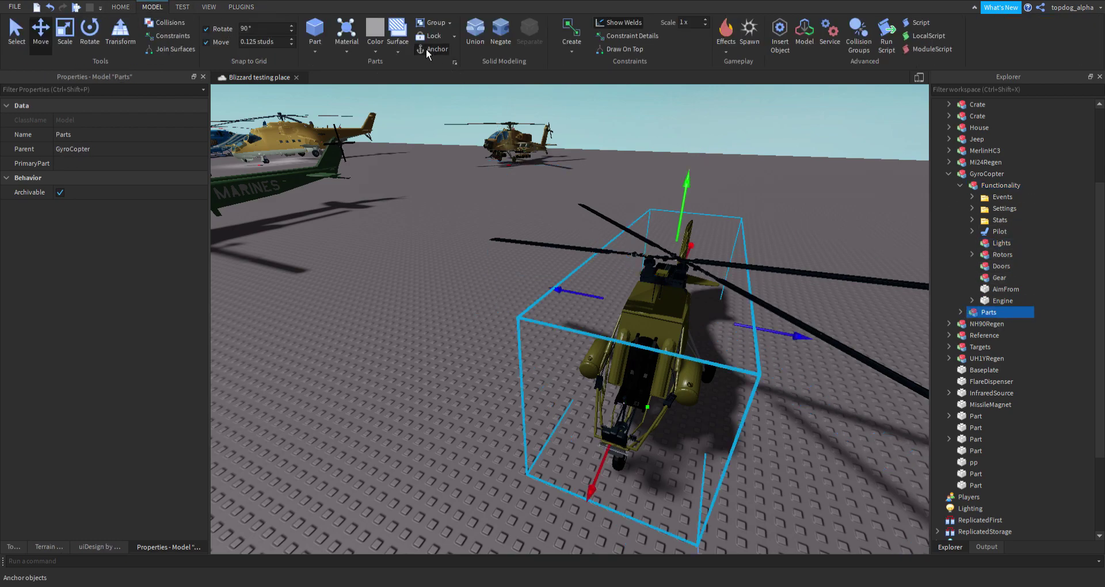
click(1001, 300)
click(996, 289)
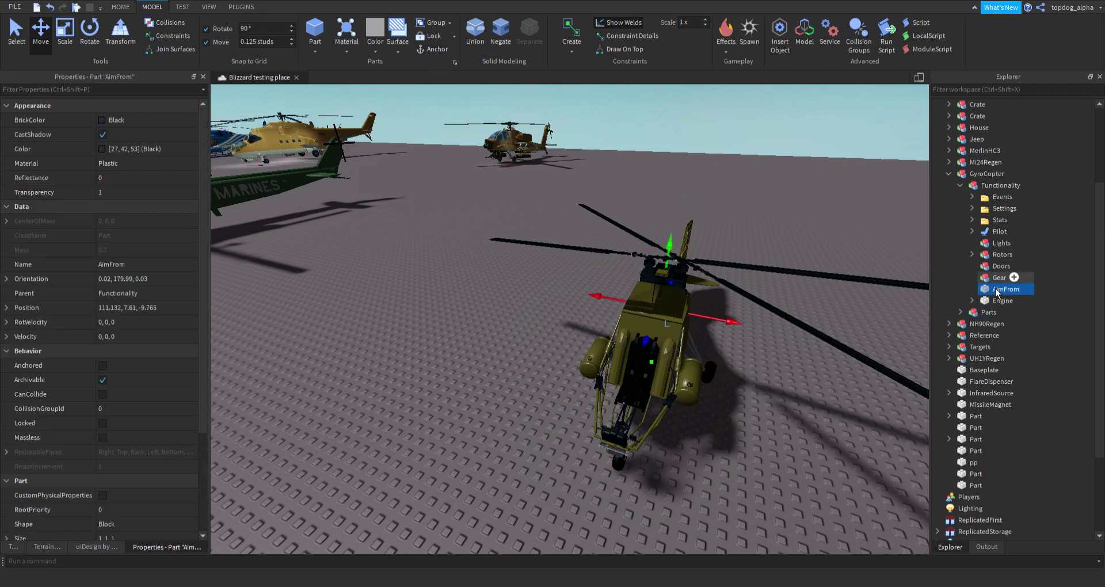
- Unanchor the Rotor and Blade1 meshes of Rotor1 and the Rotor2 and Blade2 meshes of Rotor2
click(1000, 254)
click(973, 255)
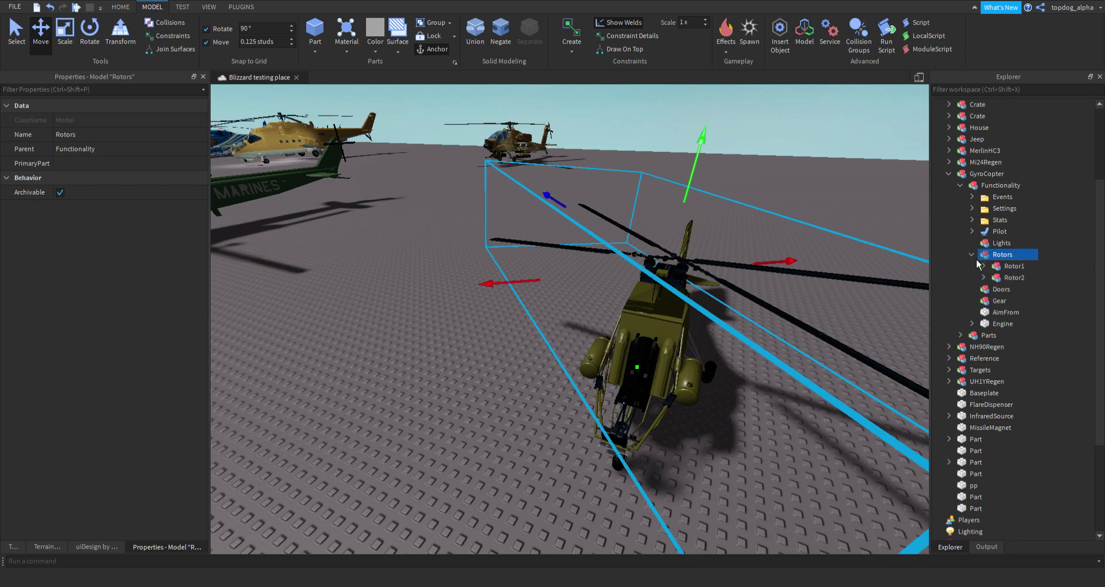
click(984, 277)
click(984, 266)
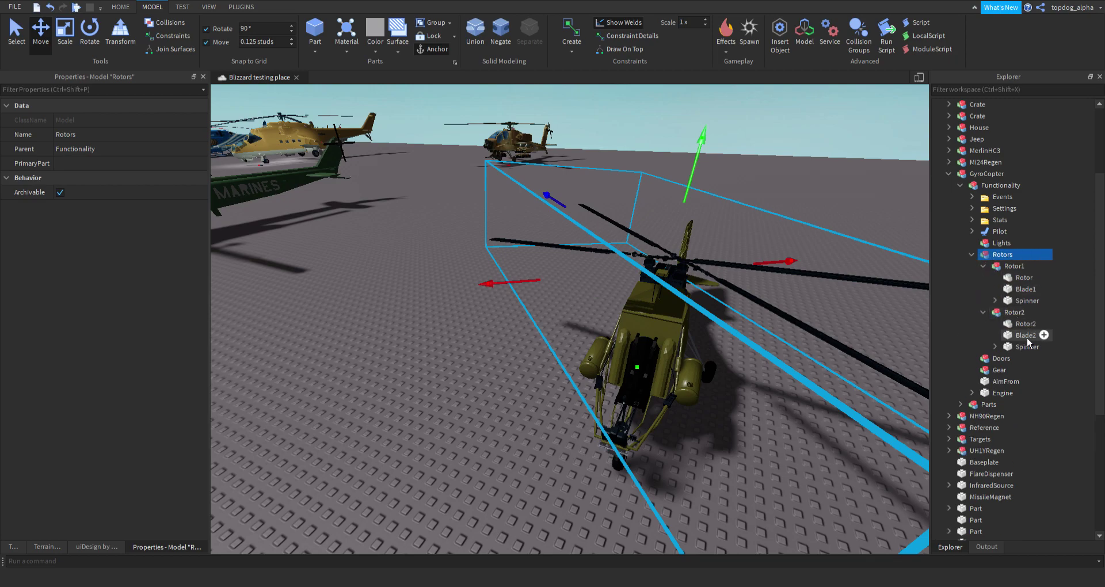
click(1025, 325)
ctrl+click(1026, 335)
ctrl+click(1024, 289)
ctrl+click(1011, 279)
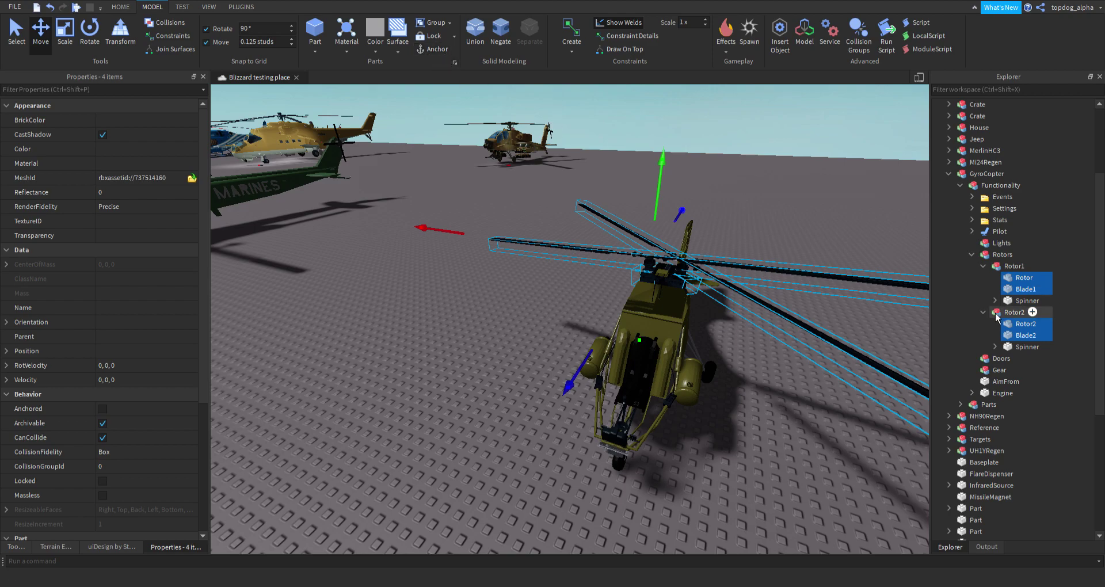
- Make sure both rotor Spinners and the Engine are anchored and the Pilot seat is unanchored
click(1021, 347)
ctrl+click(1027, 302)
ctrl+click(996, 395)
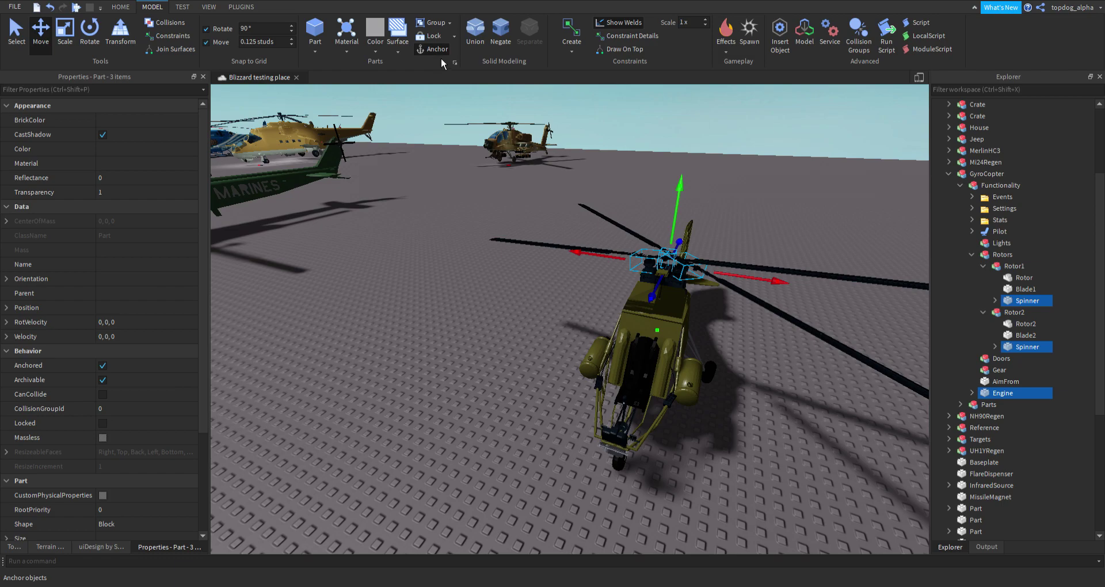
click(972, 255)
click(1000, 232)
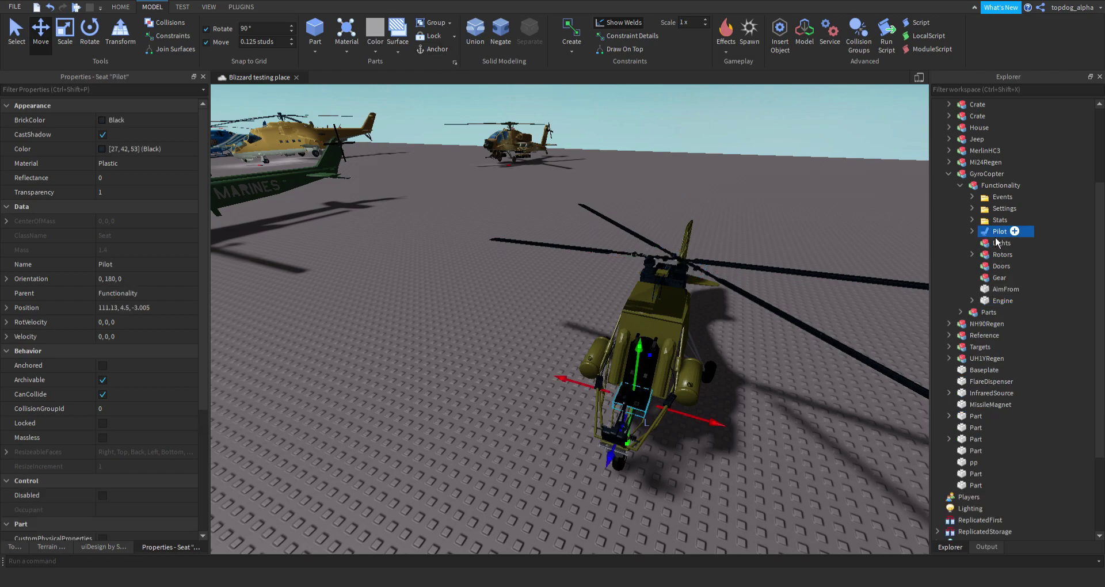
click(985, 173)
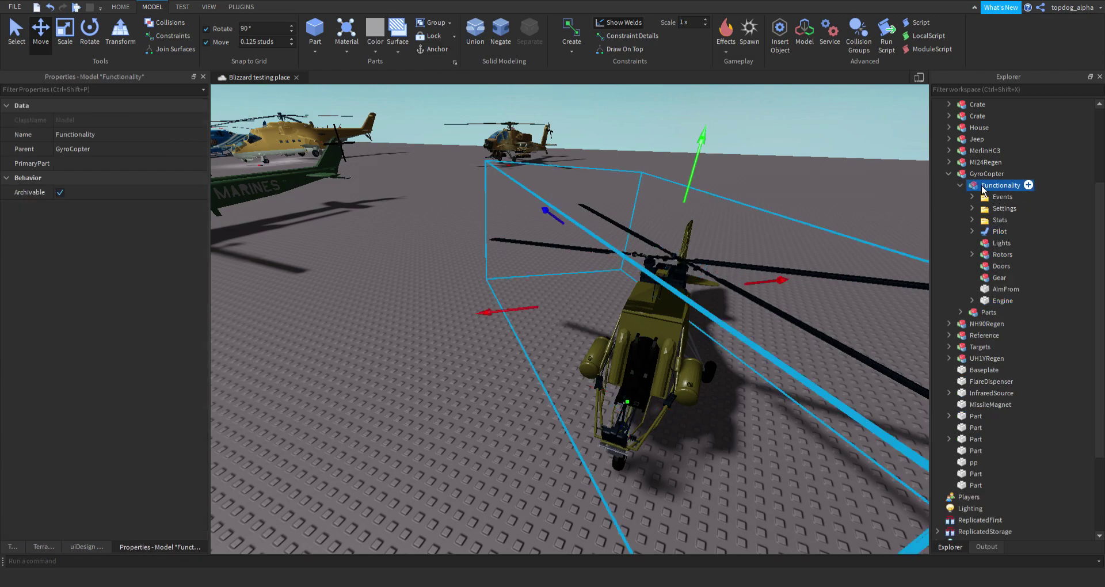
- Copy the Regen model from the AH1ZRegen helicopter and paste it into the GyroCopter model
click(948, 174)
key(f)
scroll(803, 228, down, 3)
click(821, 308)
right_drag(821, 308, 461, 259)
click(470, 267)
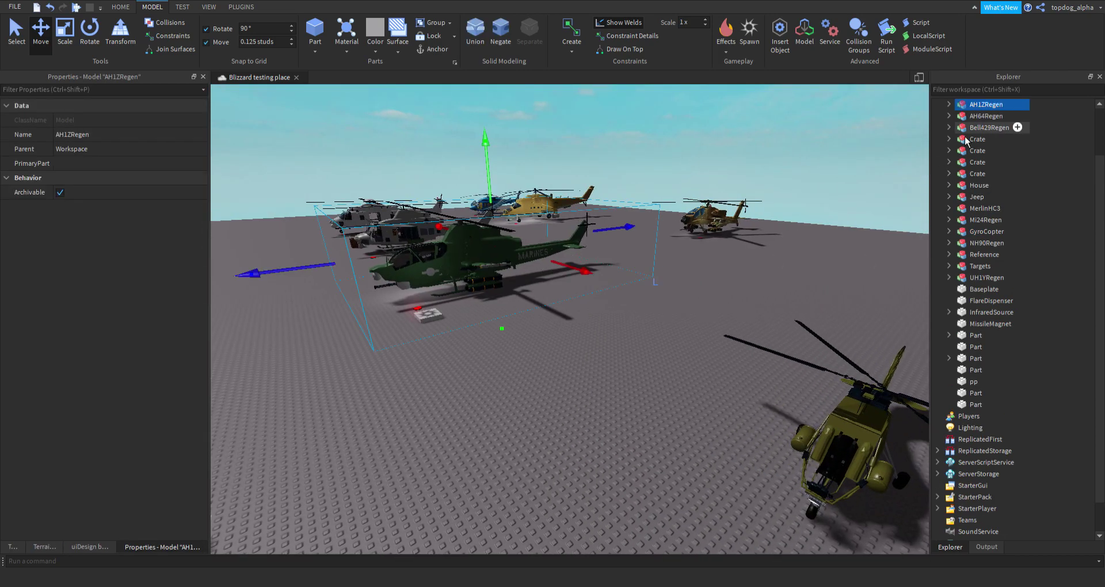
click(949, 104)
click(973, 128)
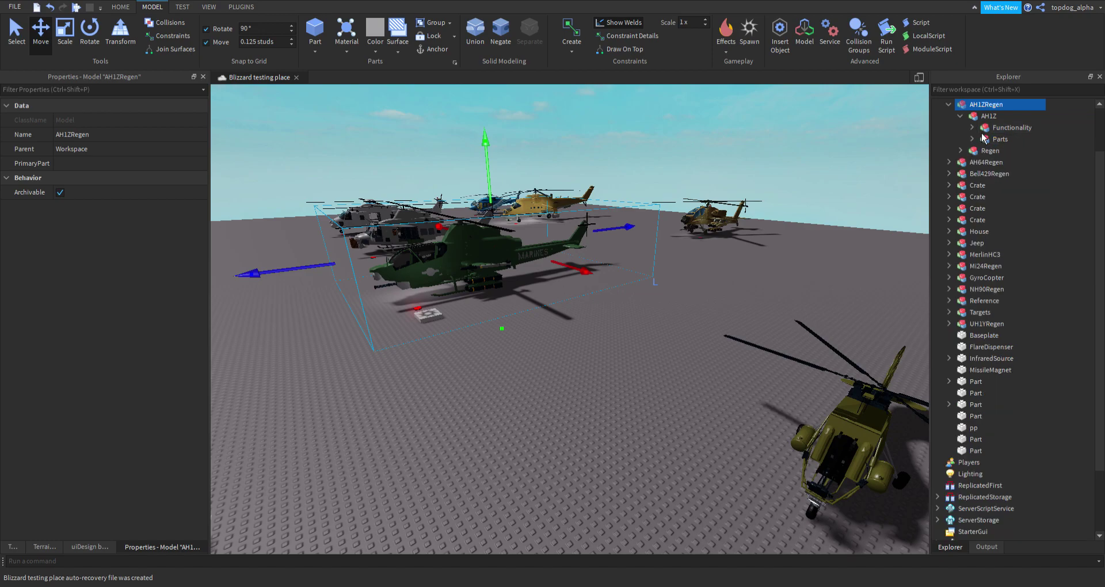
click(988, 152)
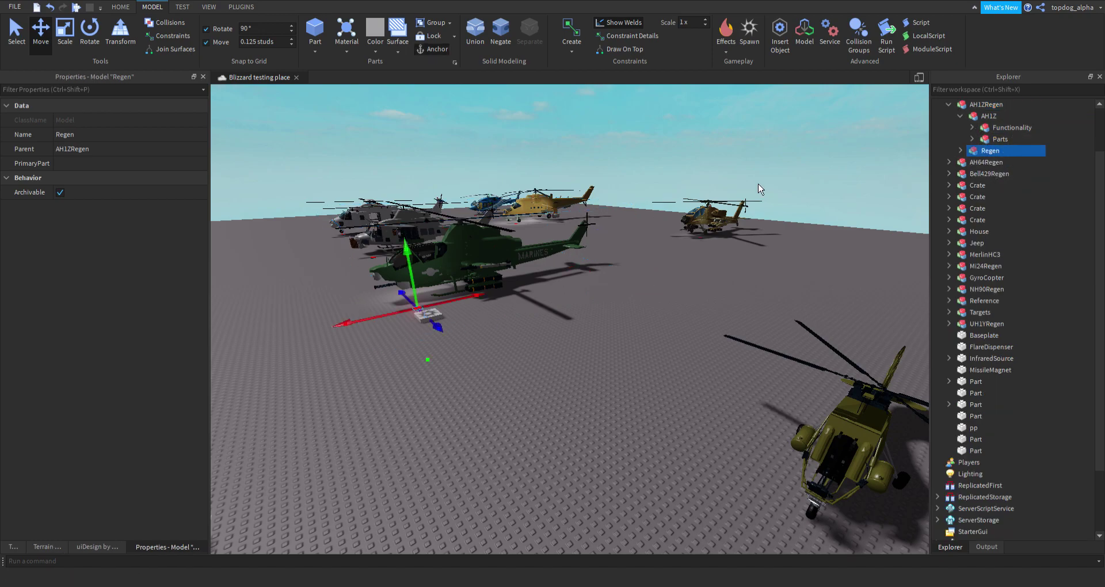
click(703, 272)
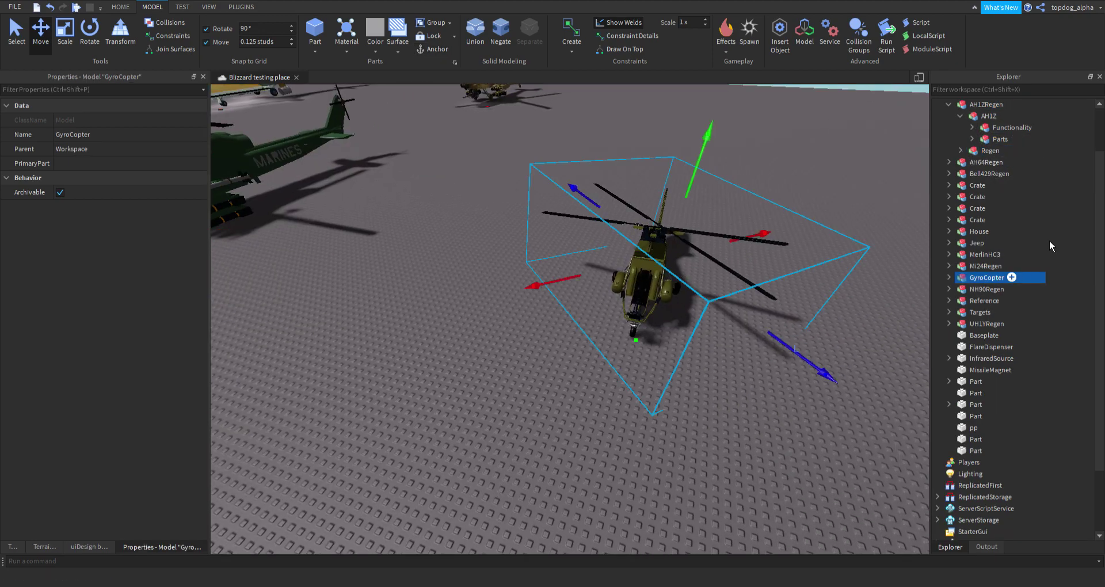
click(1010, 27)
- Move the pasted Regen button onto the ground beside the GyroCopter's nose
key(f)
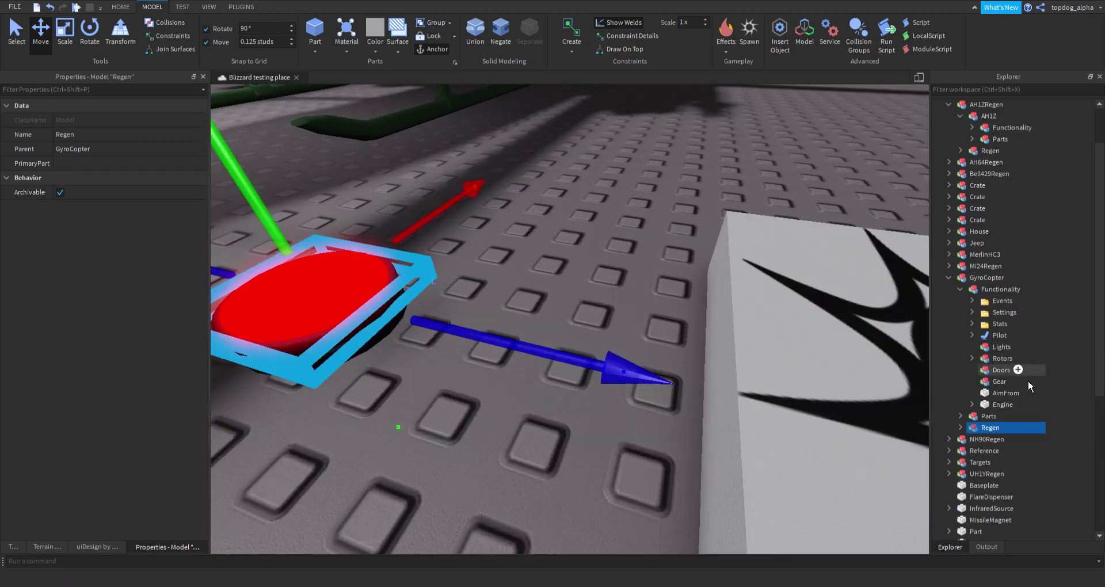
drag(846, 389, 632, 386)
key(s)
key(d)
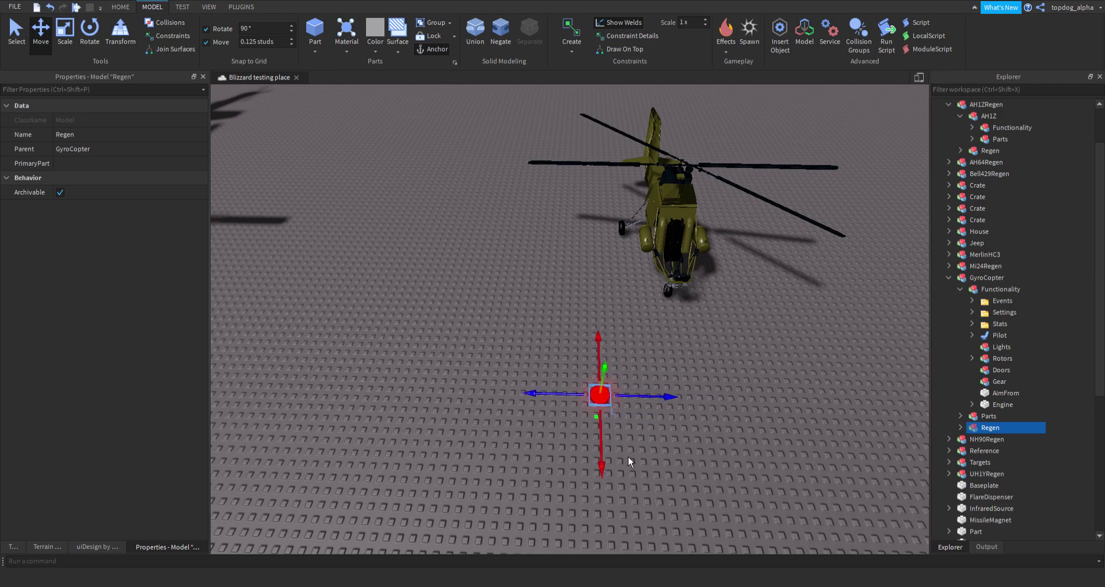
scroll(641, 340, up, 5)
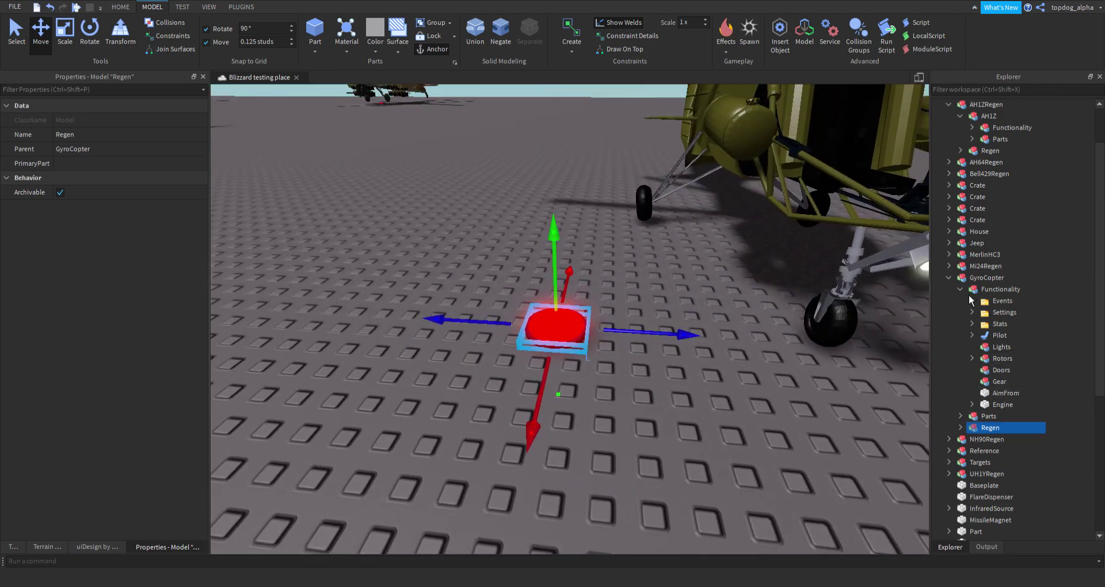
- Collapse the Functionality group, wrap the GyroCopter in a new group model and name it GoyroRegen
click(960, 288)
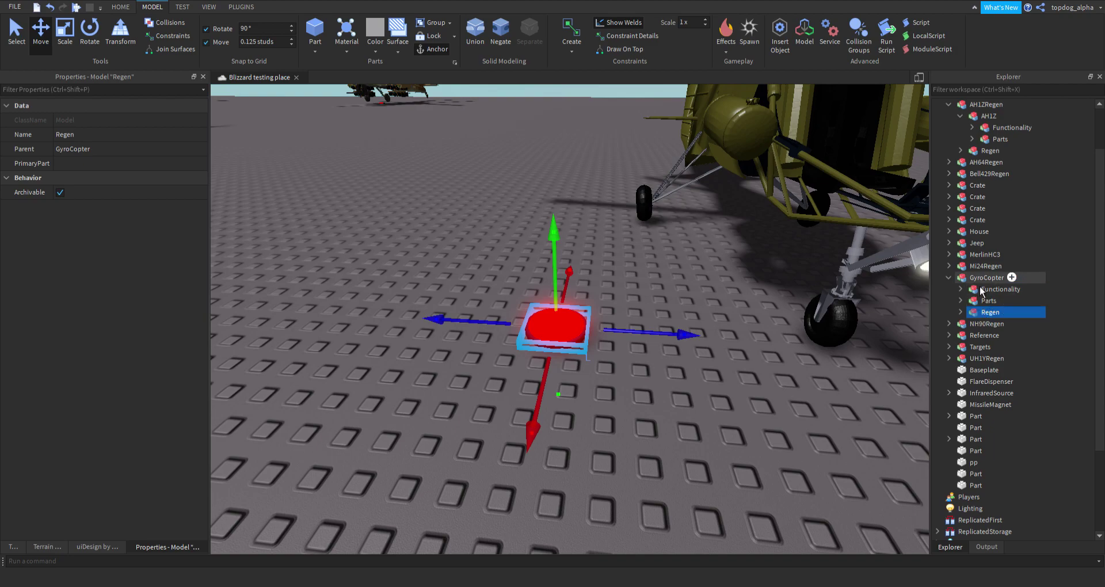
click(985, 278)
key(ctrl+g)
key(F2)
text(GoyroRegen)
key(Return)
- Move the Regen model out of GyroCopter to sit directly under GoyroRegen, and collapse GyroCopter
click(949, 278)
click(960, 289)
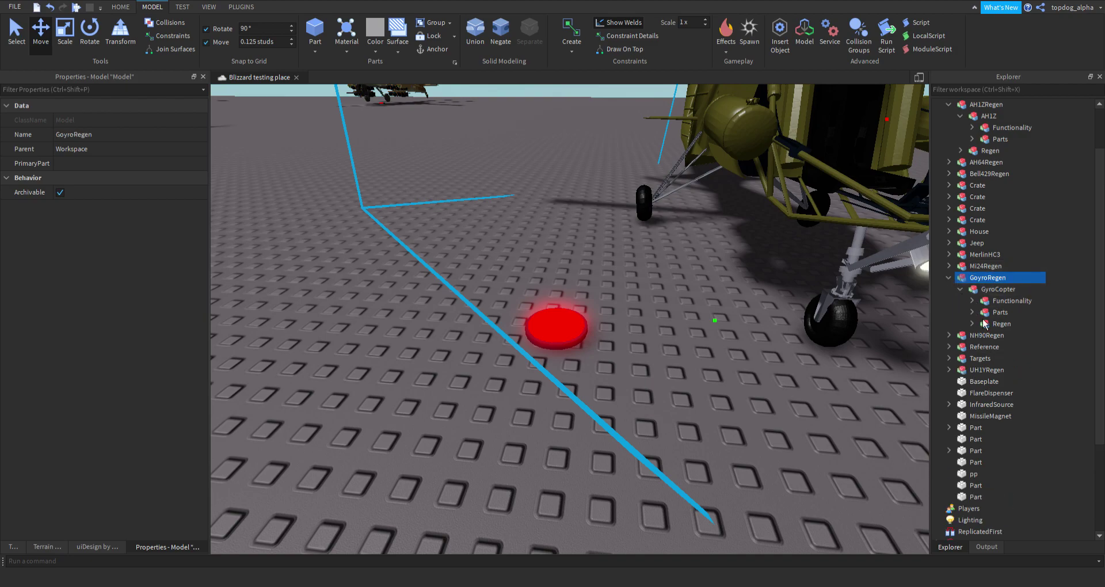
drag(991, 323, 984, 277)
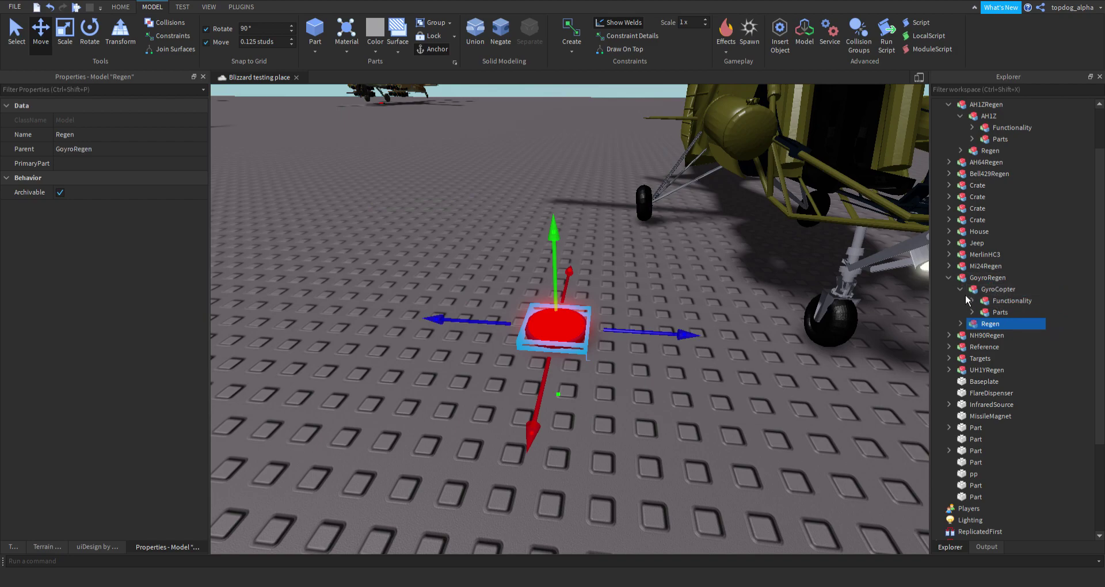
click(960, 289)
- Inspect the GyroCopter with its Regen button in the scene and check the output log
click(998, 289)
key(f)
key(d)
key(a)
right_drag(741, 350, 688, 319)
key(e)
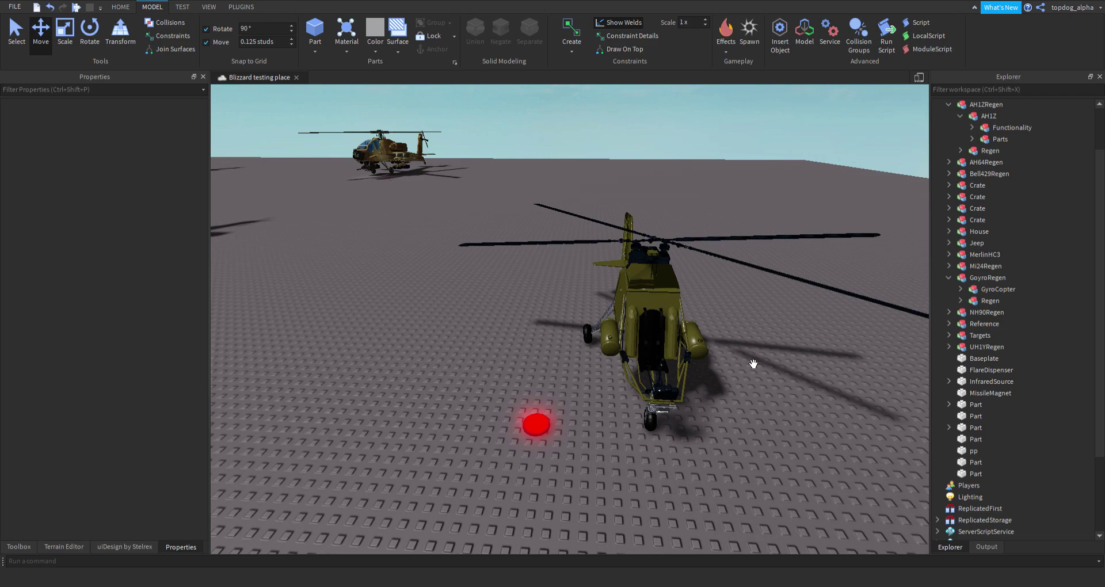
key(d)
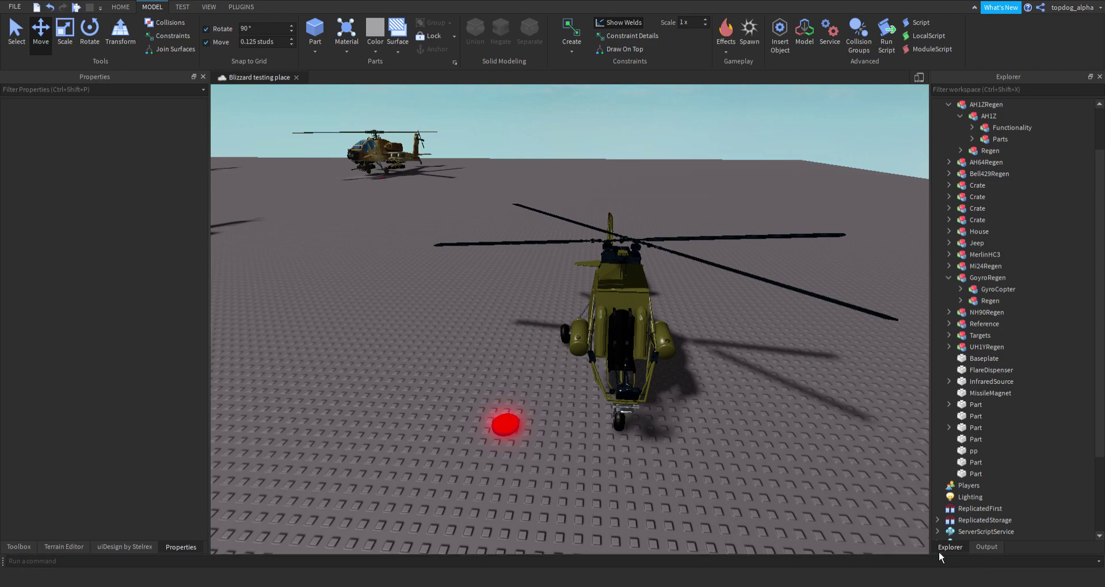
click(991, 548)
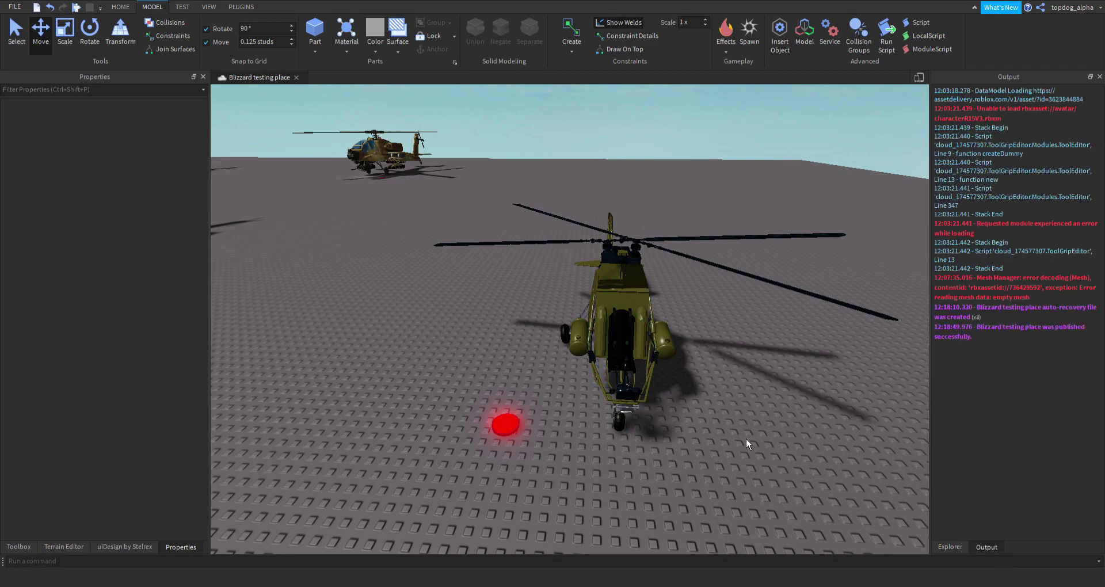
- Set RotorSpeedRatio to 0 in the Settings of GoyroRegen's GyroCopter Functionality group
scroll(869, 502, down, 5)
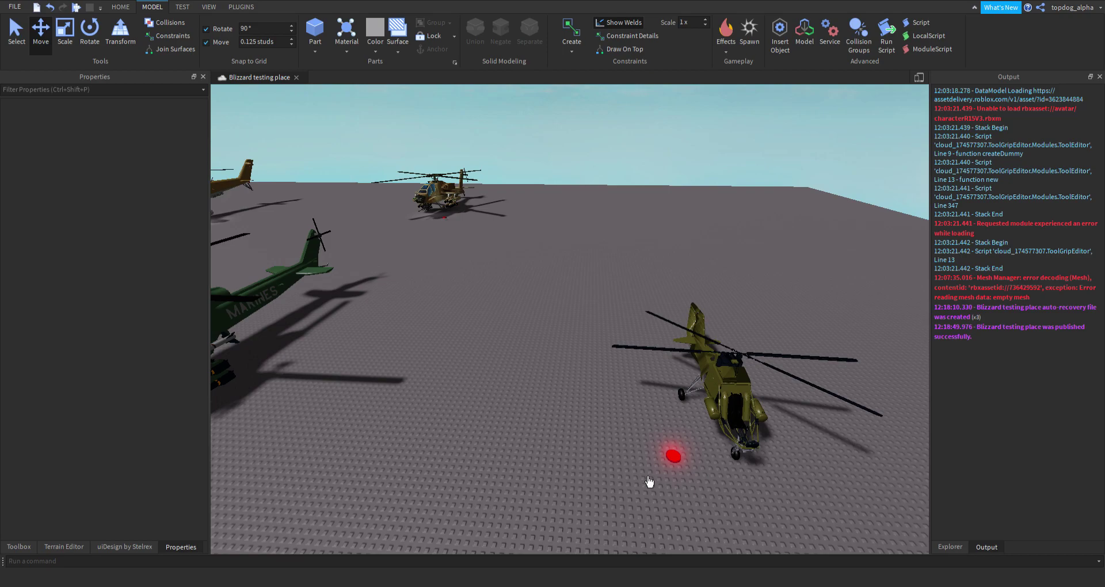
right_drag(475, 471, 502, 437)
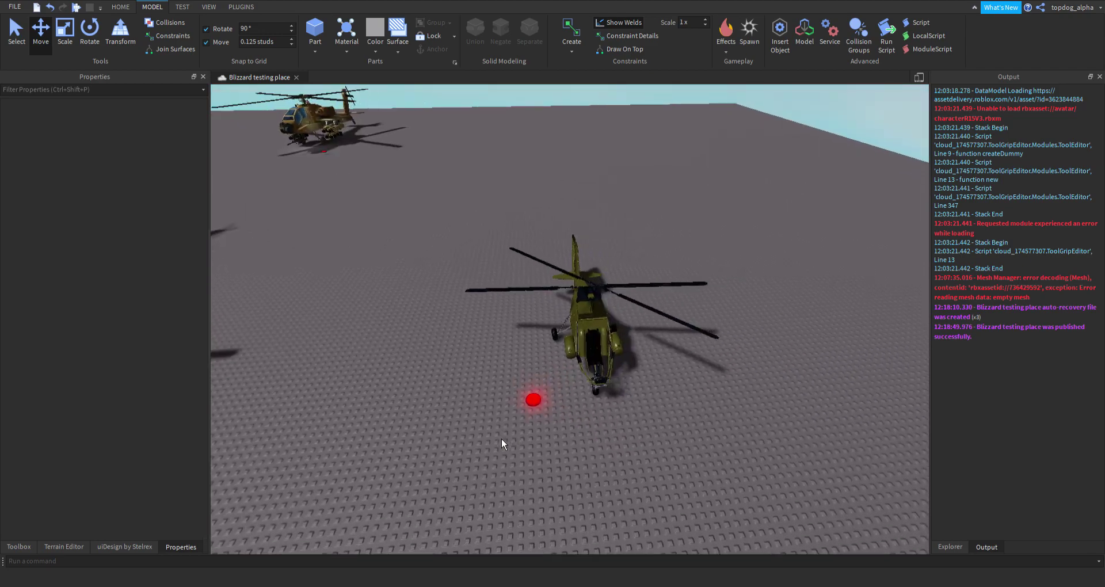
key(w)
click(574, 353)
click(949, 547)
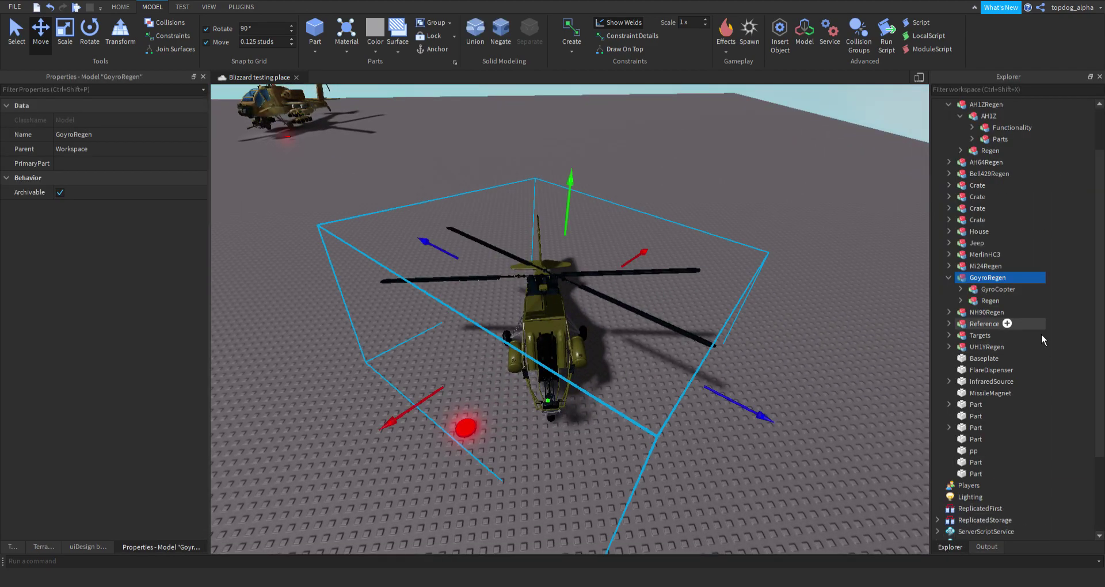
click(960, 289)
click(971, 300)
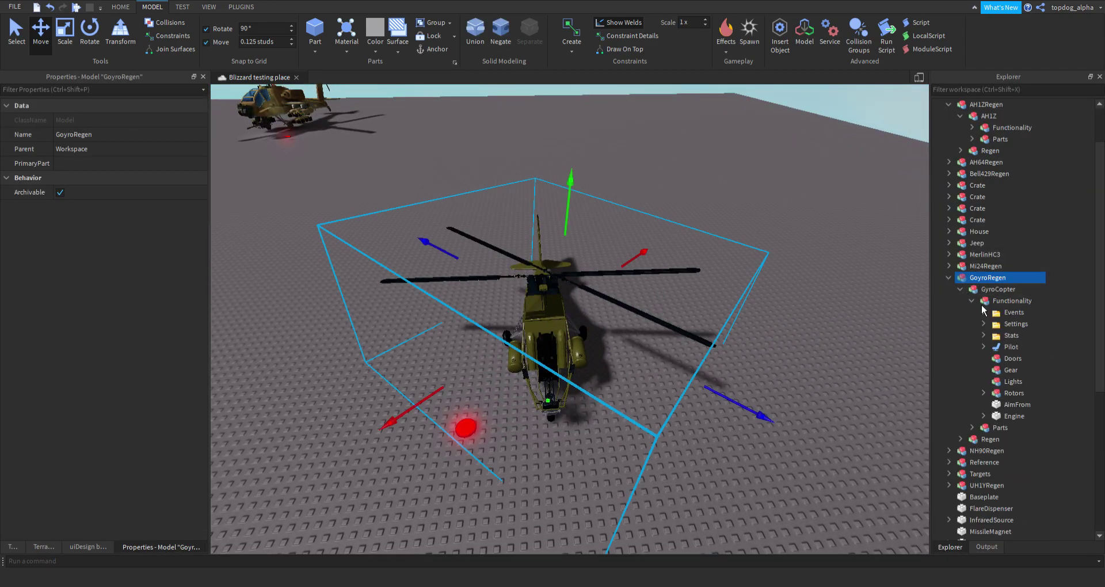
click(983, 324)
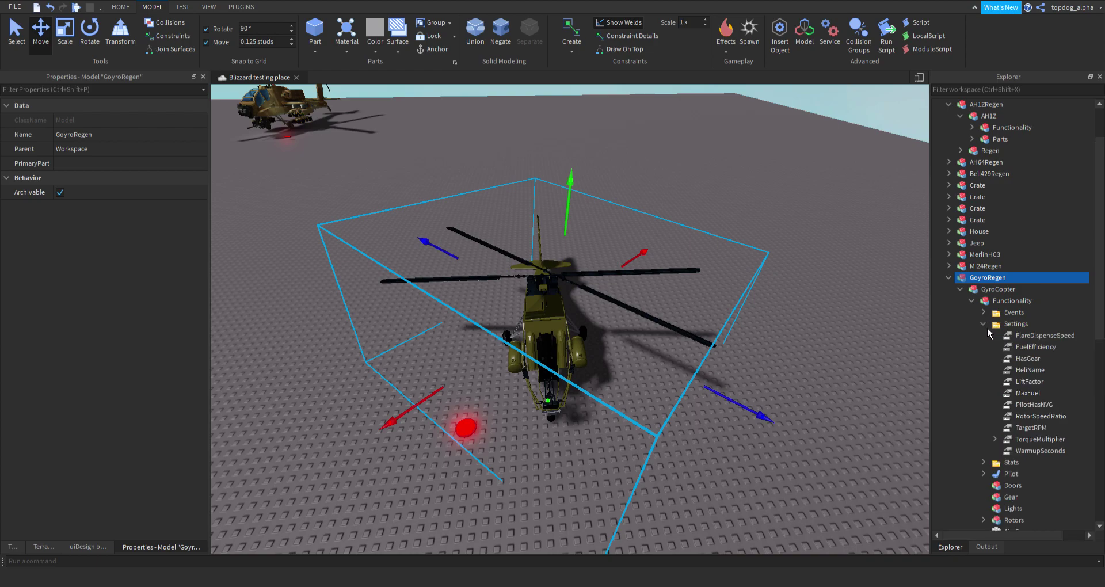
scroll(985, 327, down, 3)
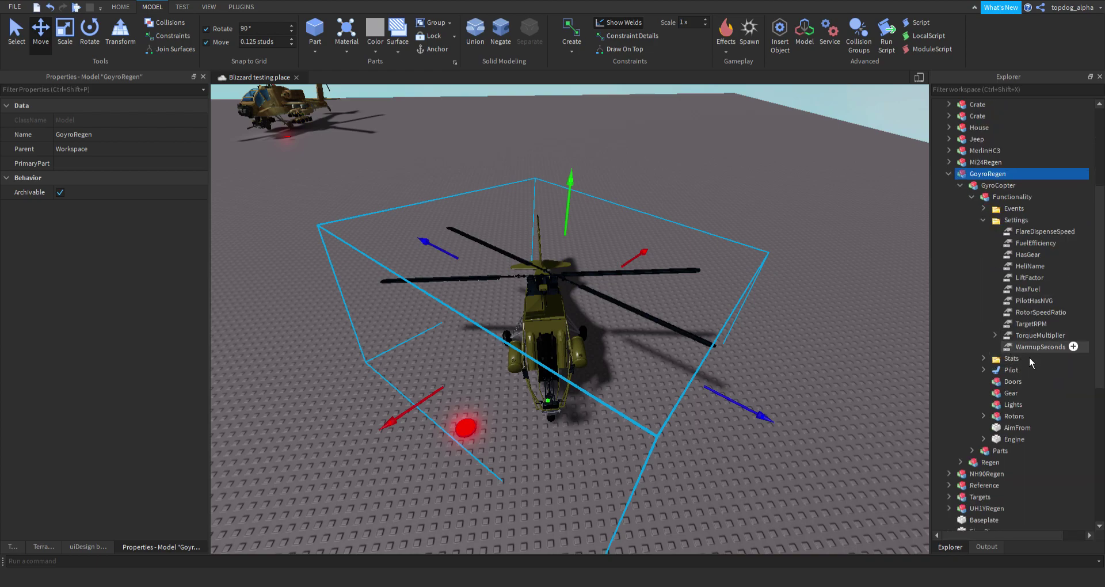
click(1030, 312)
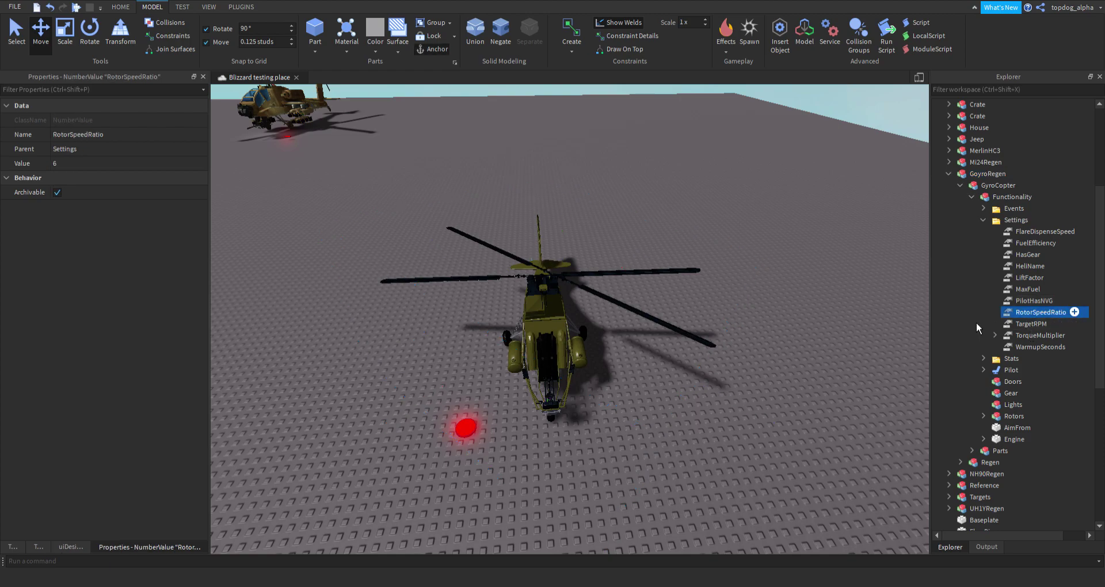
click(128, 164)
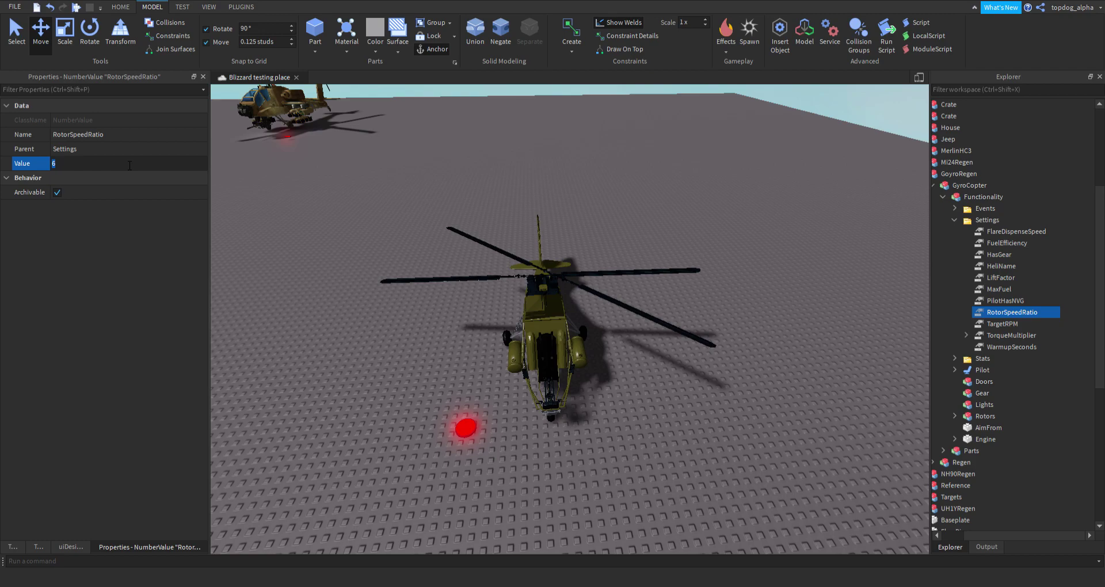
text(0)
key(Return)
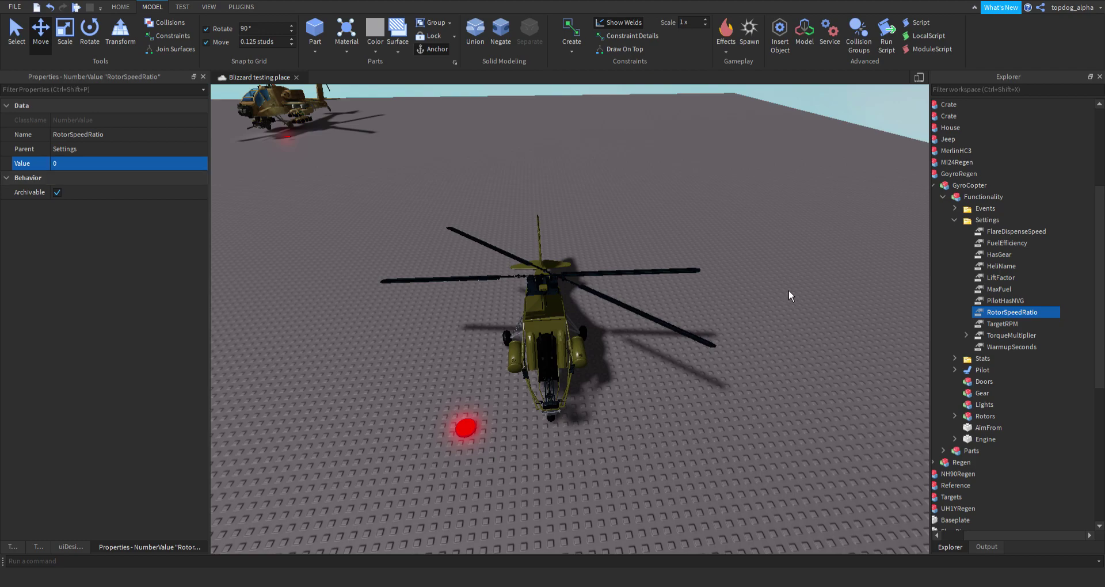
- Set LiftFactor to 300000 and then to 280000 in the GyroCopter's Settings
mouse_move(986, 322)
click(1001, 277)
click(63, 164)
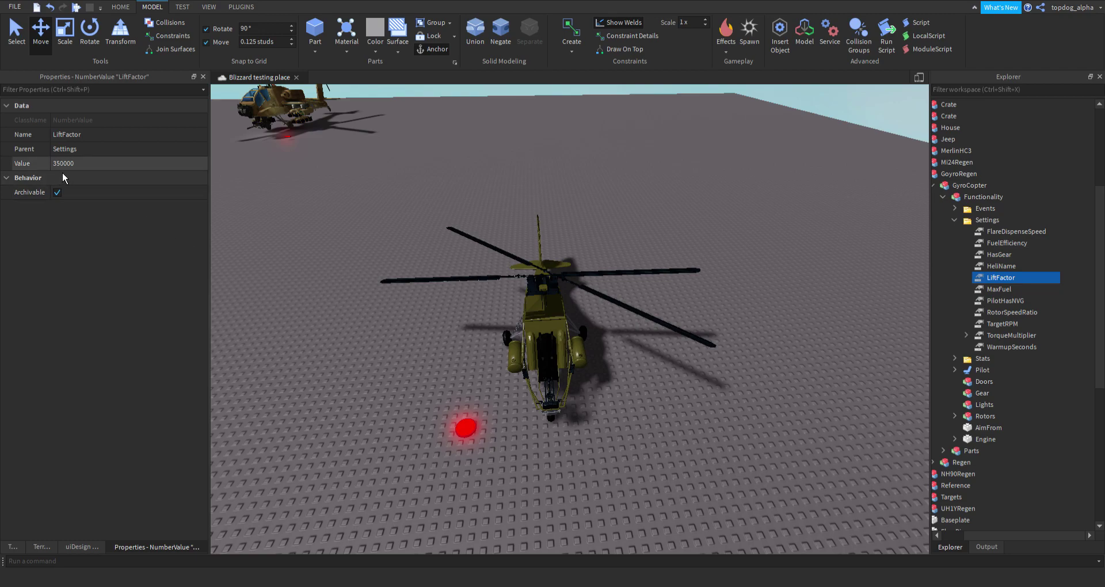
key(Left)
key(Left)
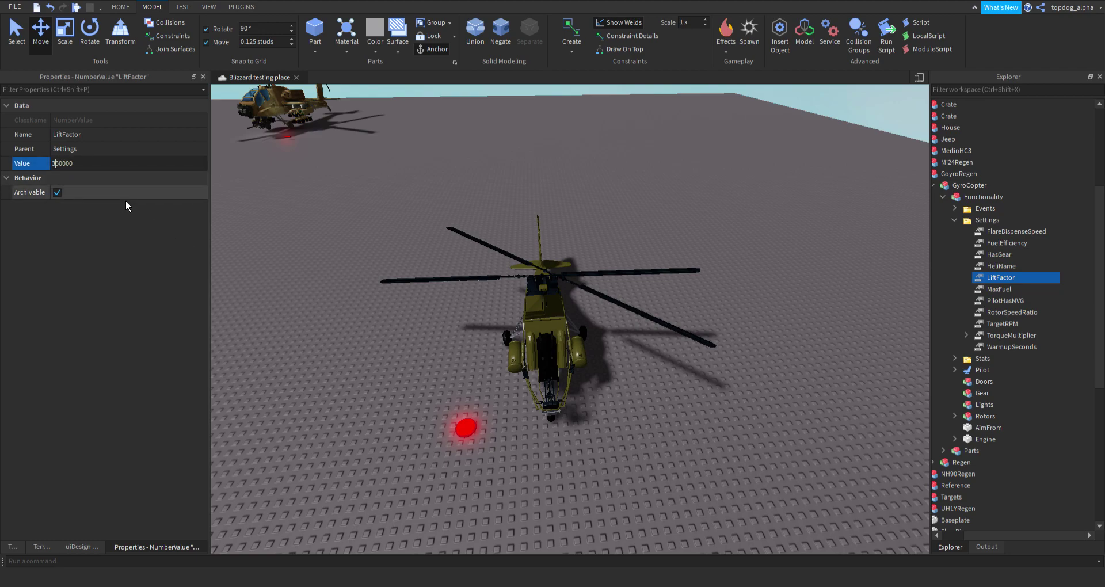
text(0)
key(Return)
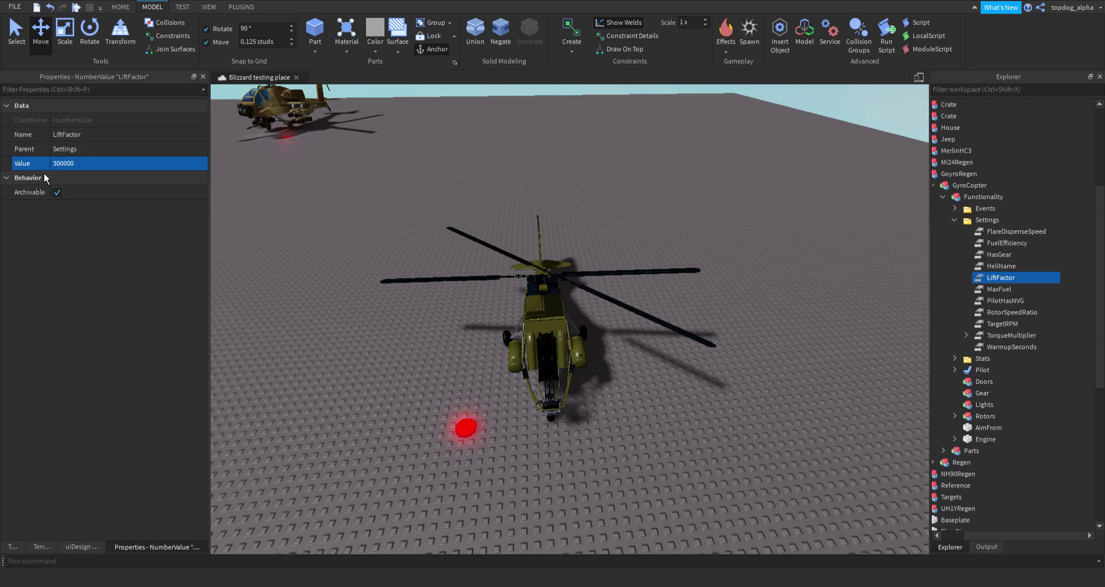
click(62, 164)
click(63, 165)
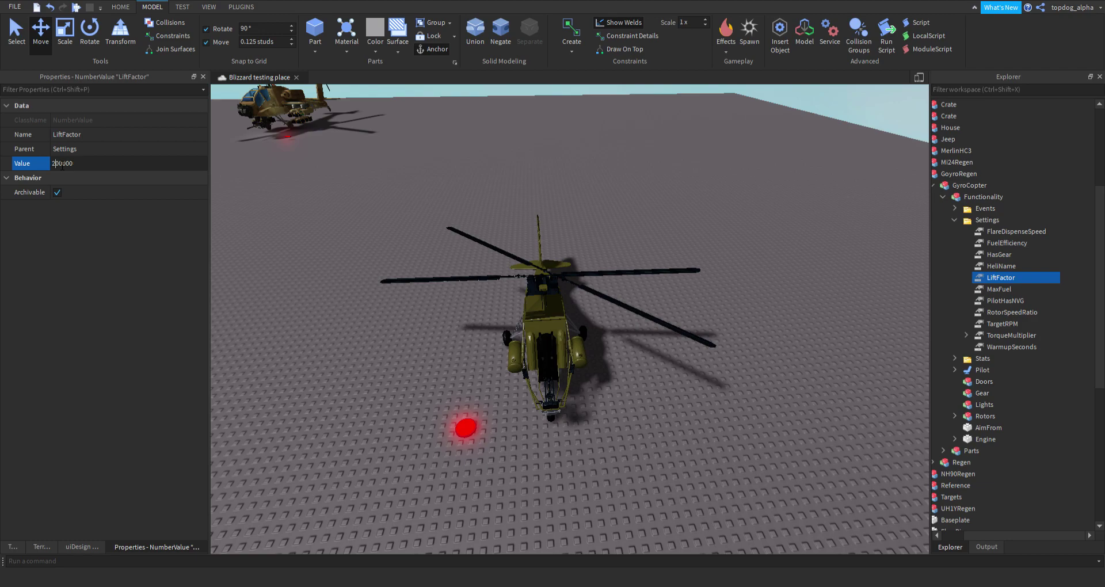
key(Return)
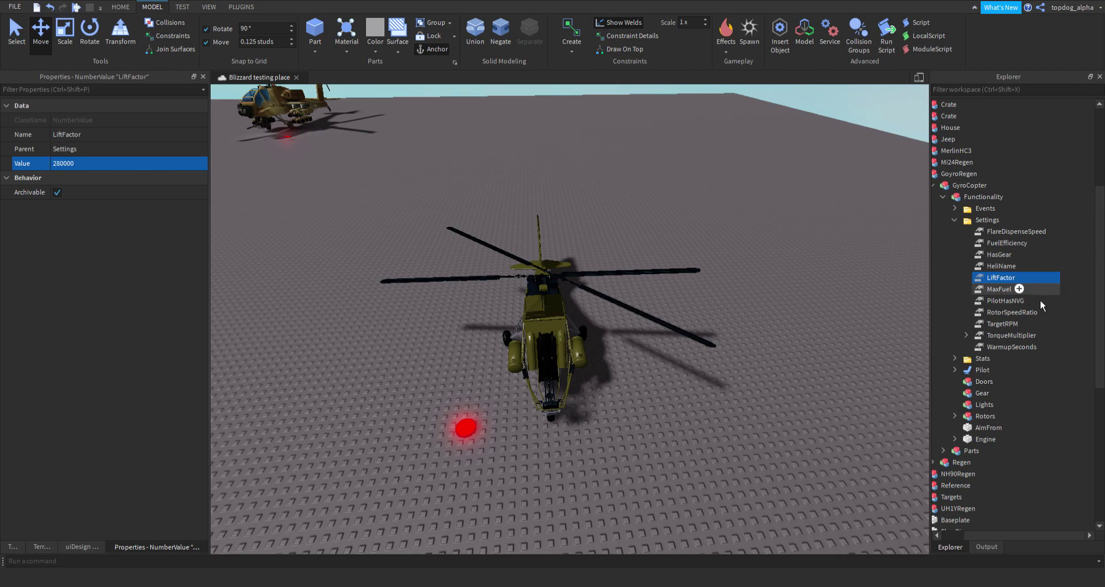
- Set the HeliName setting of the GyroCopter to "Super Duper Gyro Copter"
click(1002, 267)
click(175, 169)
text(Sup)
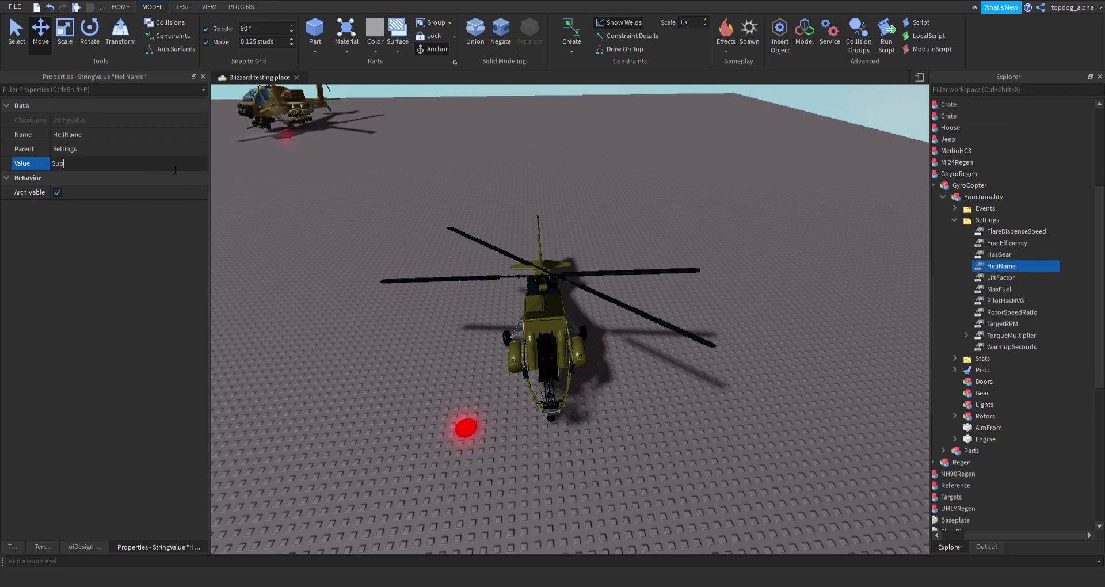
text(er Duper Gyro Copte)
text(r)
key(Return)
click(323, 303)
- Collapse the Settings folder in the GyroCopter's Functionality group
right_drag(577, 393, 621, 391)
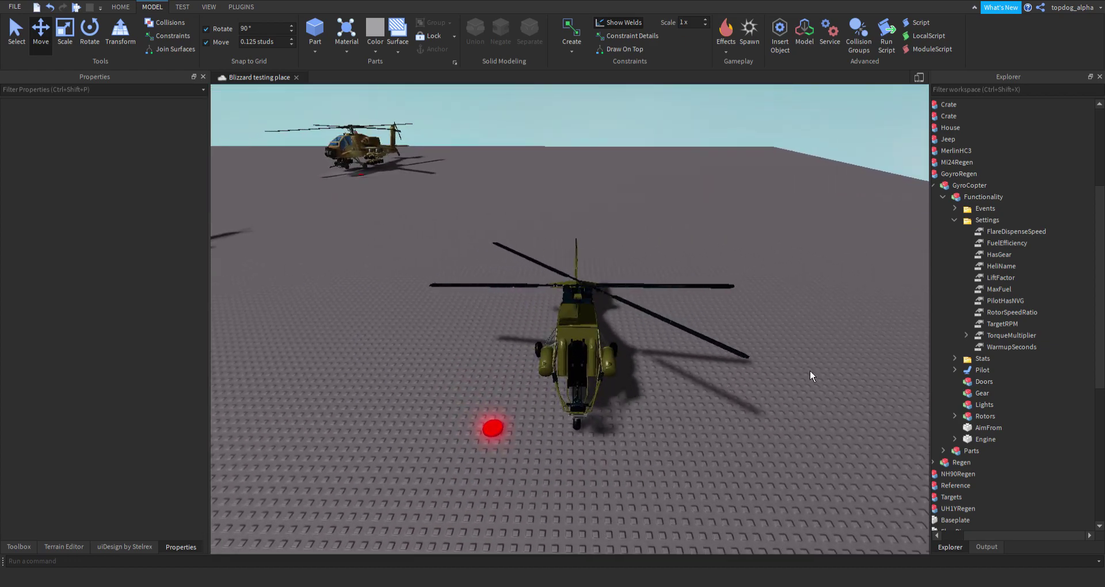
click(957, 224)
click(987, 223)
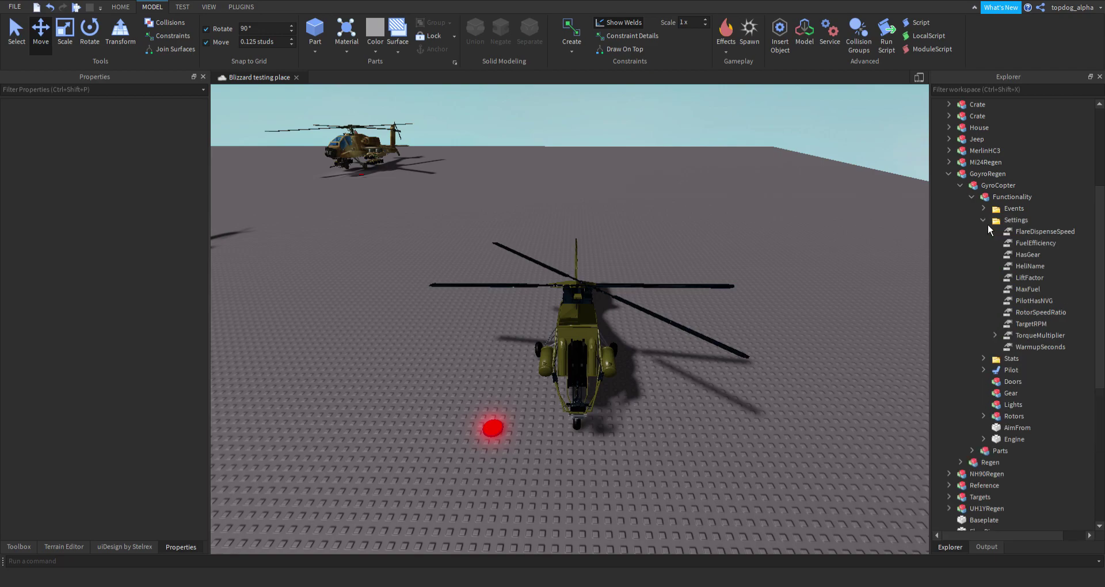
mouse_move(698, 391)
right_down()
mouse_move(717, 382)
mouse_move(693, 378)
right_up()
click(984, 220)
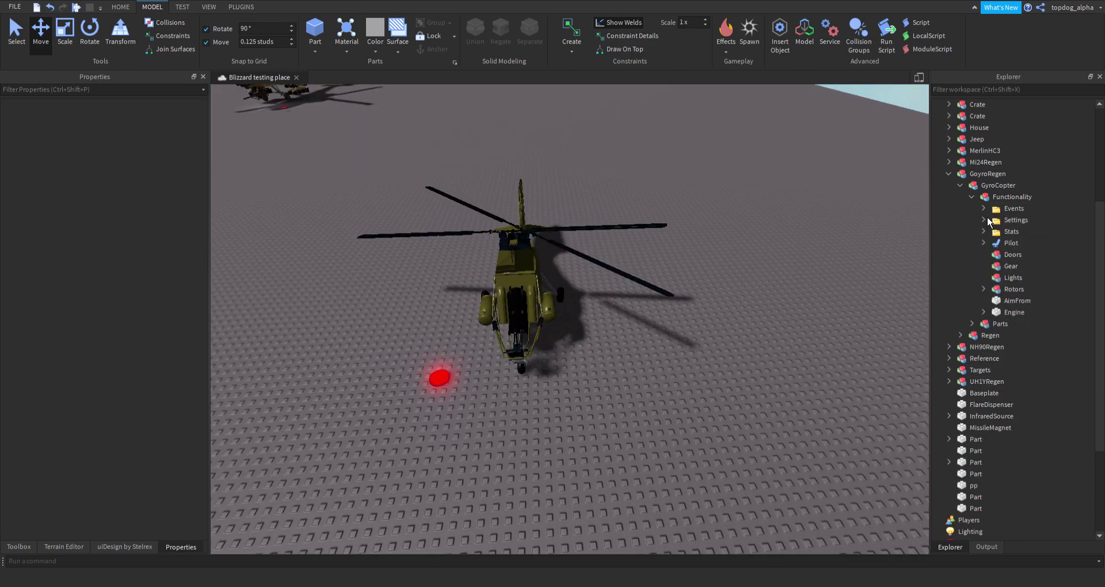
- Raise the AimFrom part on the GyroCopter to a height of about 8.985
right_drag(775, 321, 738, 299)
key(d)
key(w)
click(1017, 300)
scroll(750, 304, up, 3)
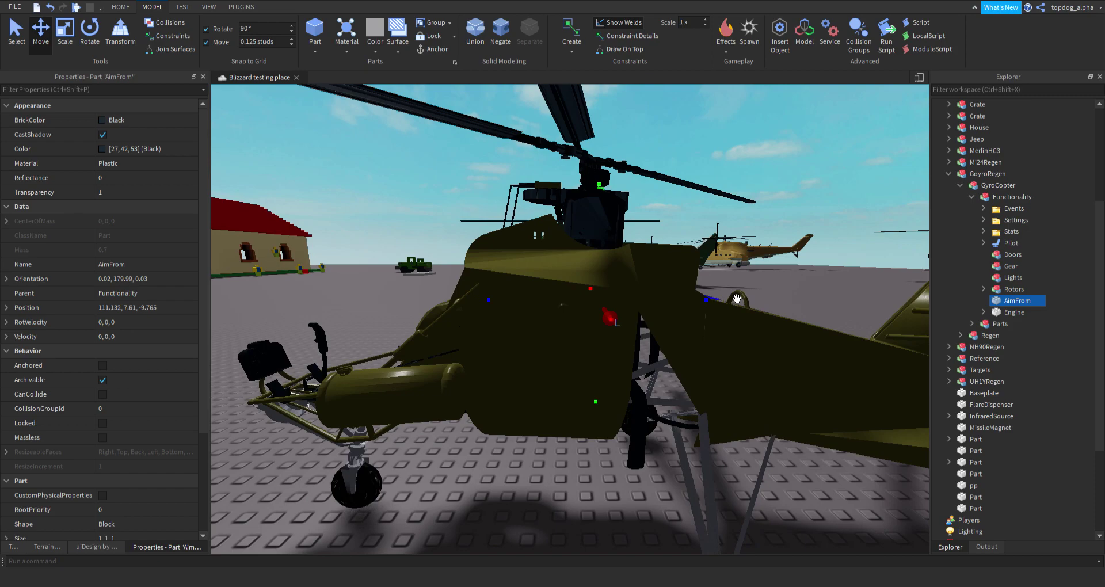
scroll(622, 320, up, 3)
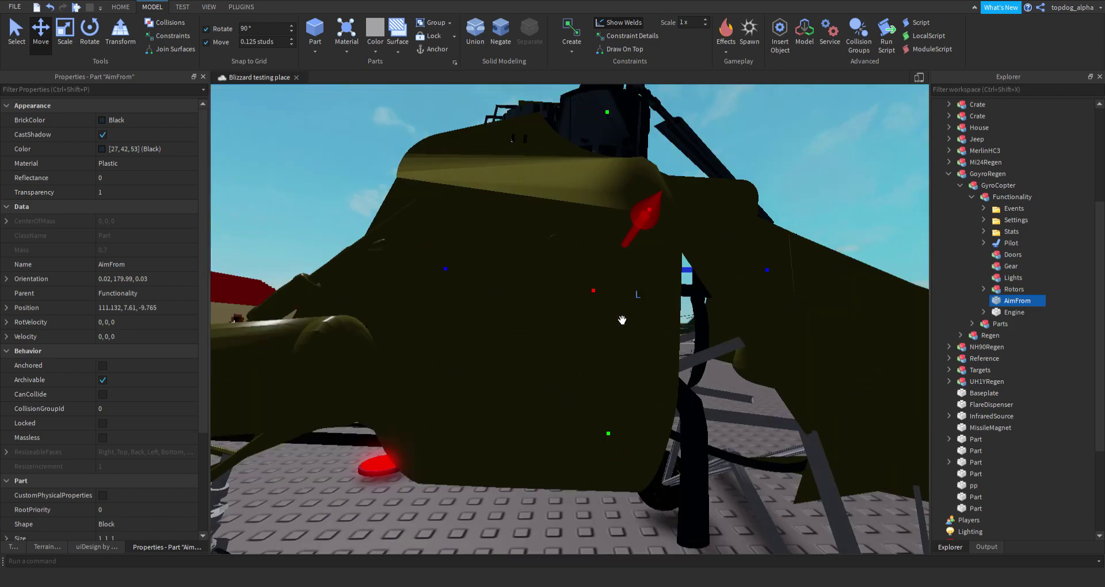
scroll(622, 320, down, 4)
drag(625, 305, 630, 213)
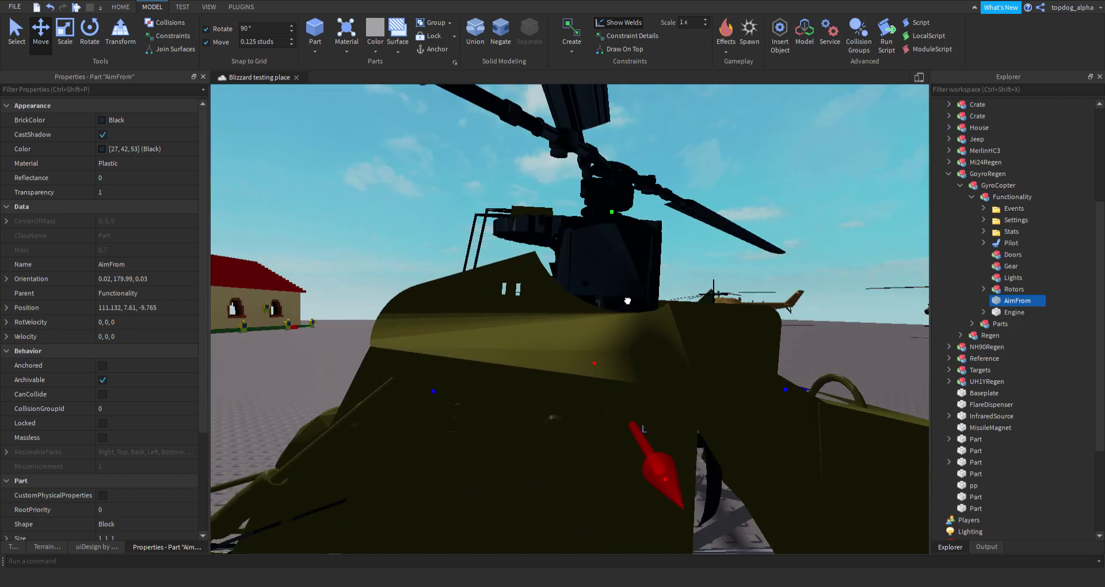
scroll(631, 213, down, 3)
mouse_move(631, 213)
right_down()
mouse_move(619, 205)
mouse_move(629, 213)
right_up()
scroll(630, 212, up, 2)
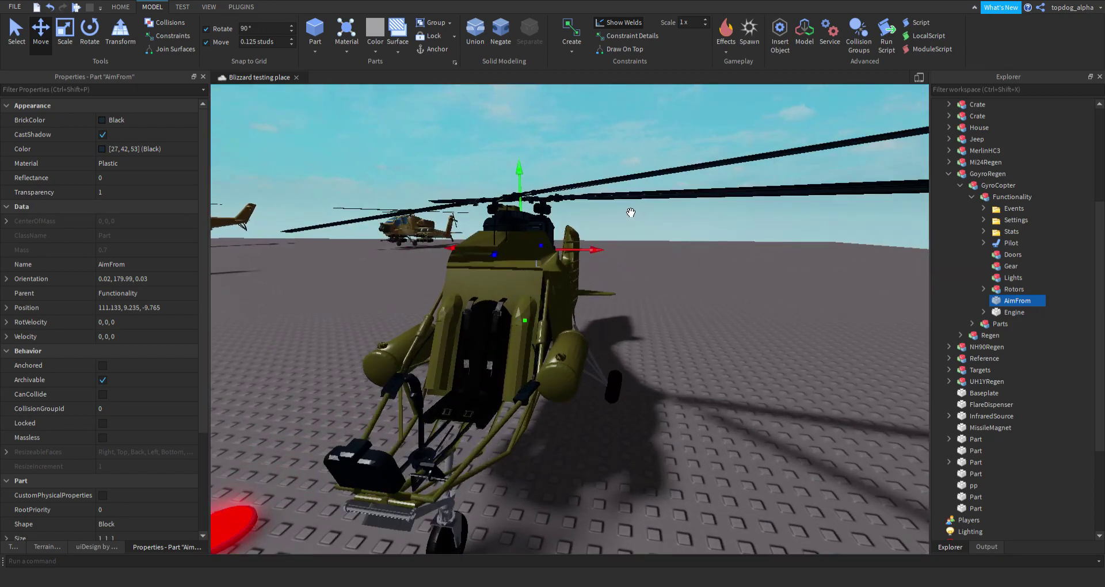
mouse_move(539, 207)
mouse_down()
mouse_move(540, 234)
mouse_move(542, 218)
mouse_up()
- Weld the AimFrom part to the Engine part with the MotorCreator Create Welds tool
click(241, 7)
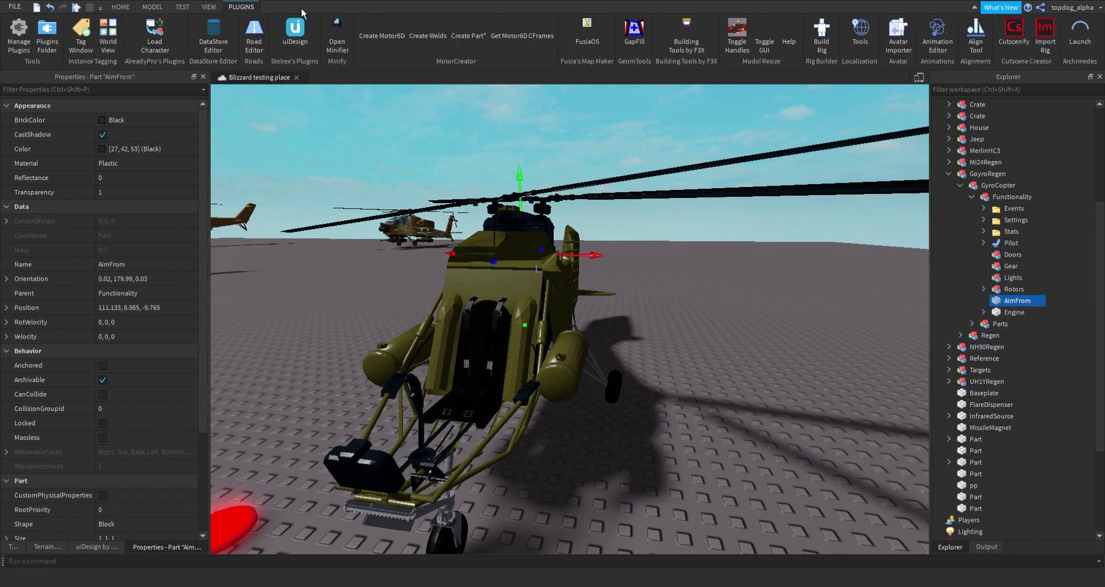
click(427, 36)
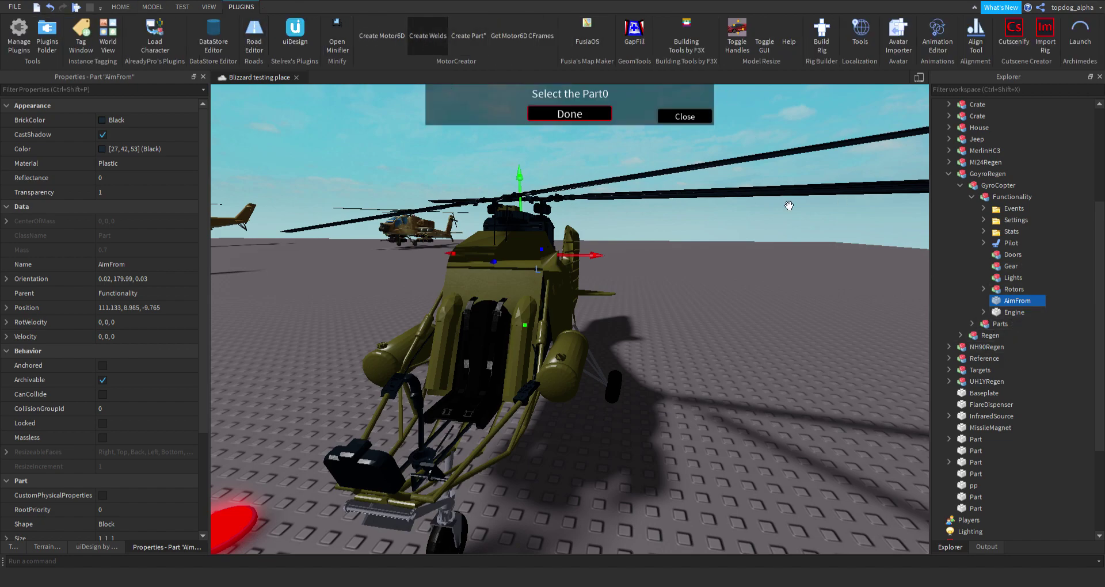
click(1014, 312)
click(1017, 301)
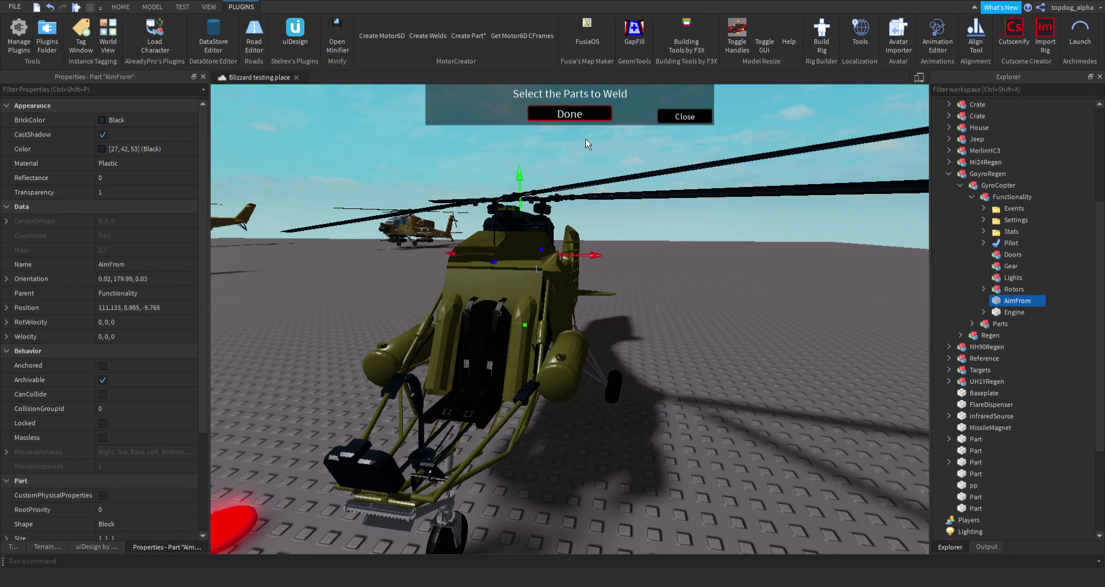
click(570, 114)
click(690, 117)
- Inspect the whole GyroCopter beside its Regen button and check the output log
right_drag(691, 121, 692, 219)
scroll(714, 247, down, 4)
right_drag(738, 282, 744, 326)
click(686, 254)
scroll(673, 255, up, 3)
scroll(668, 256, down, 3)
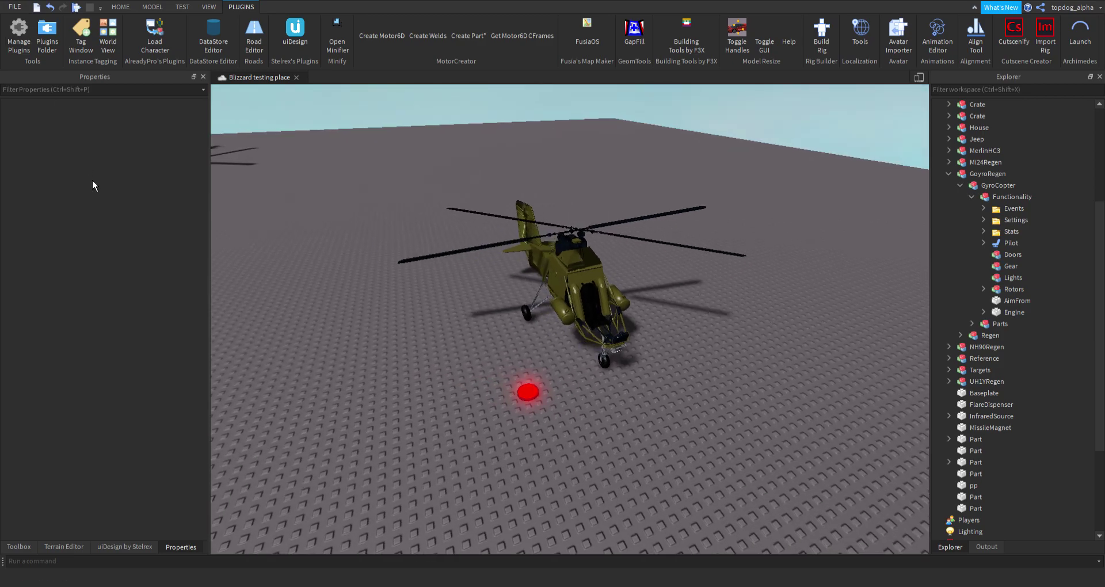
click(993, 546)
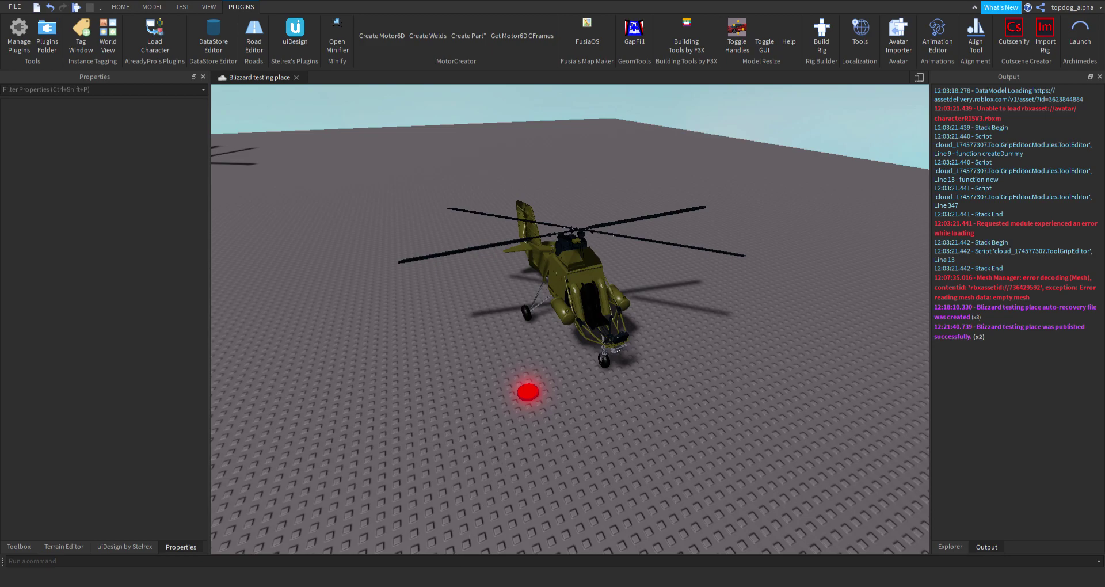
click(950, 547)
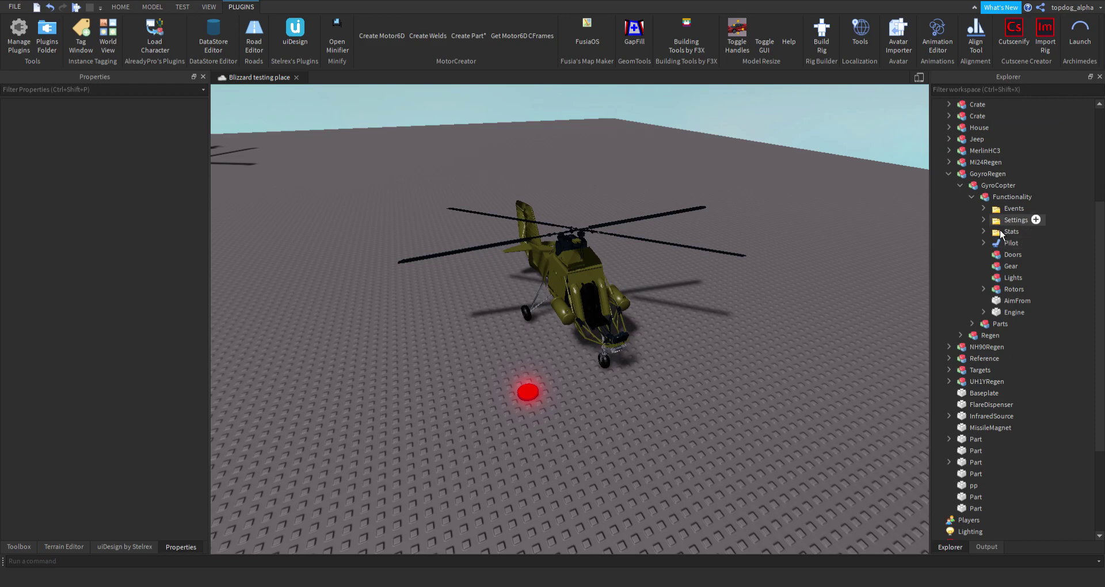
- Set the Horizontal value under TorqueMultiplier in the GyroCopter's Settings to 0.3
click(984, 221)
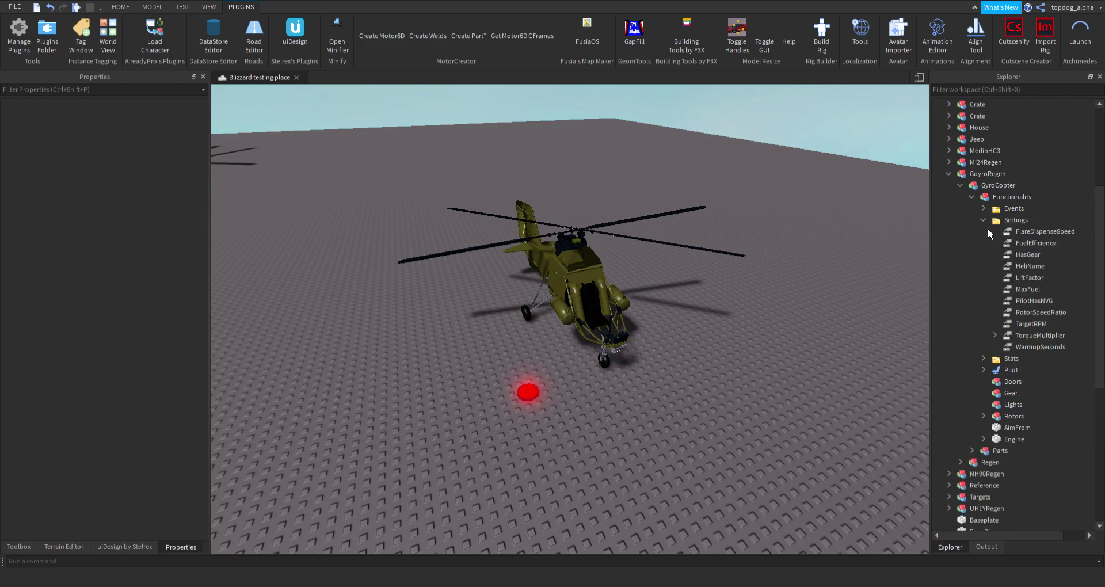
click(1036, 335)
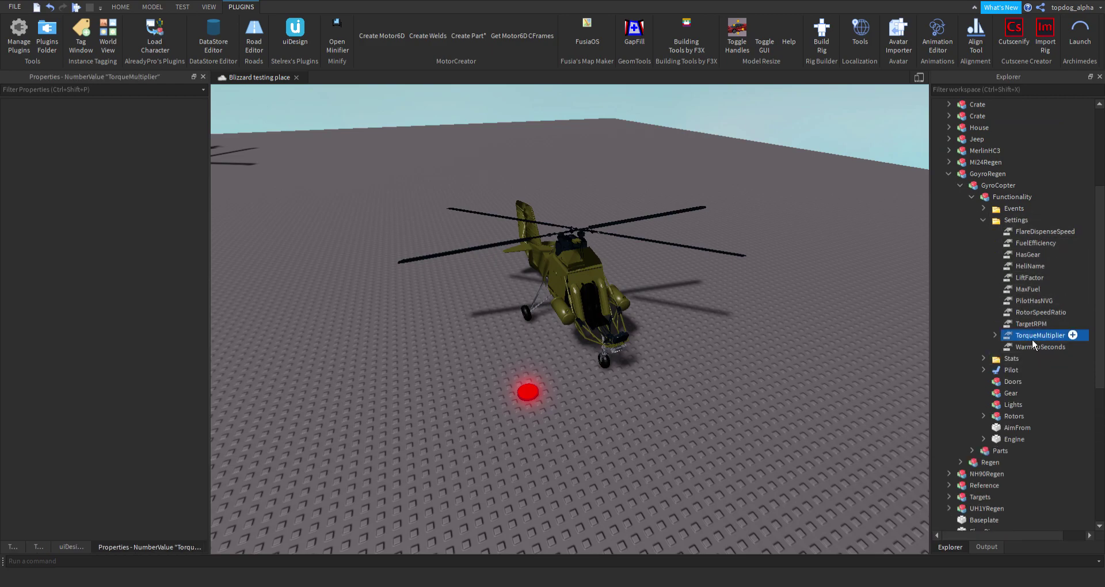
click(98, 167)
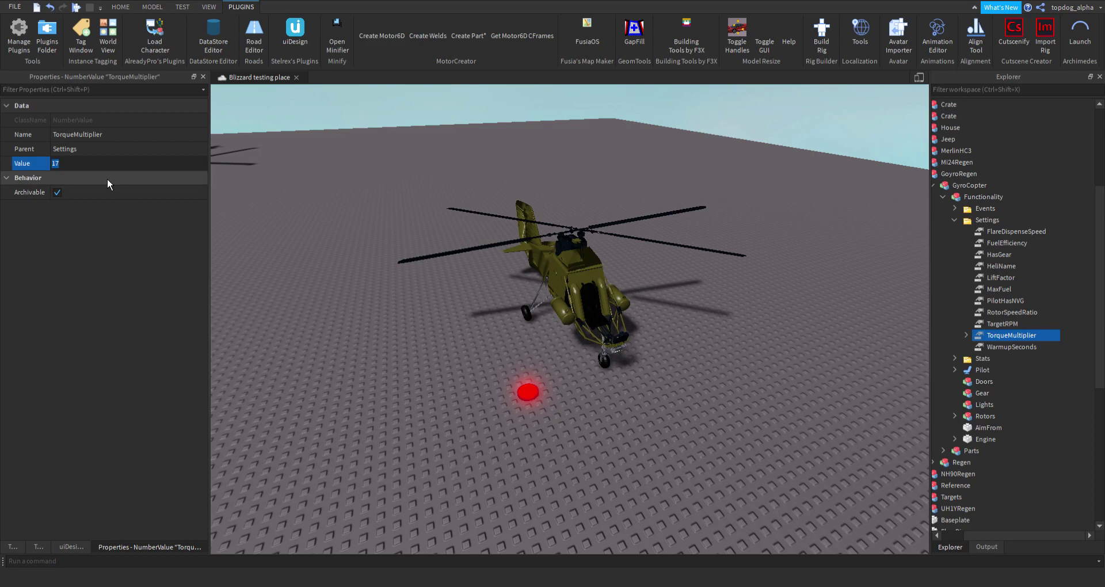
click(966, 336)
click(1012, 337)
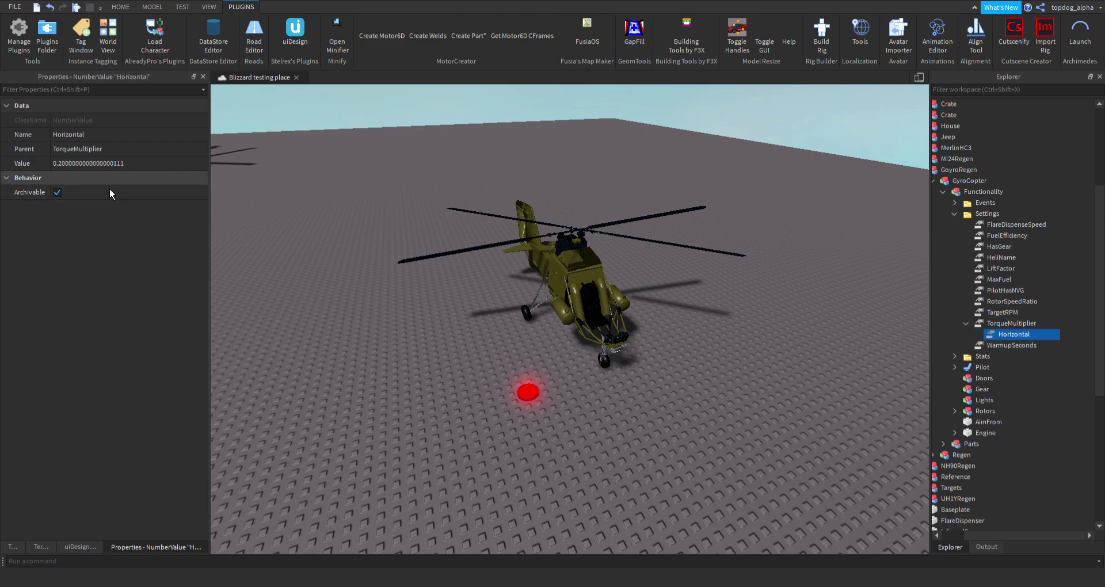
click(125, 164)
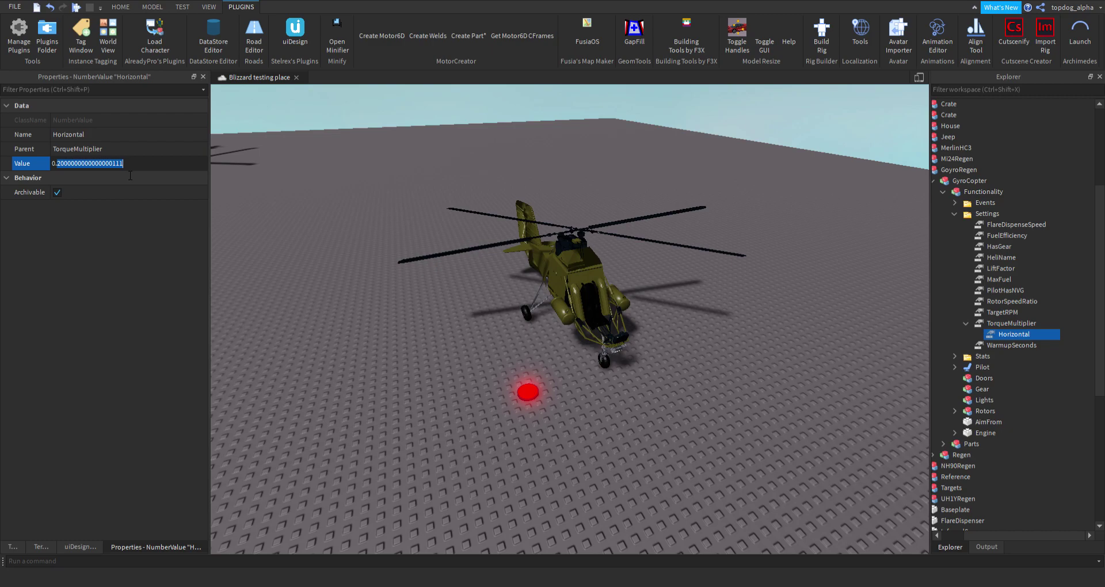
text(3)
key(Return)
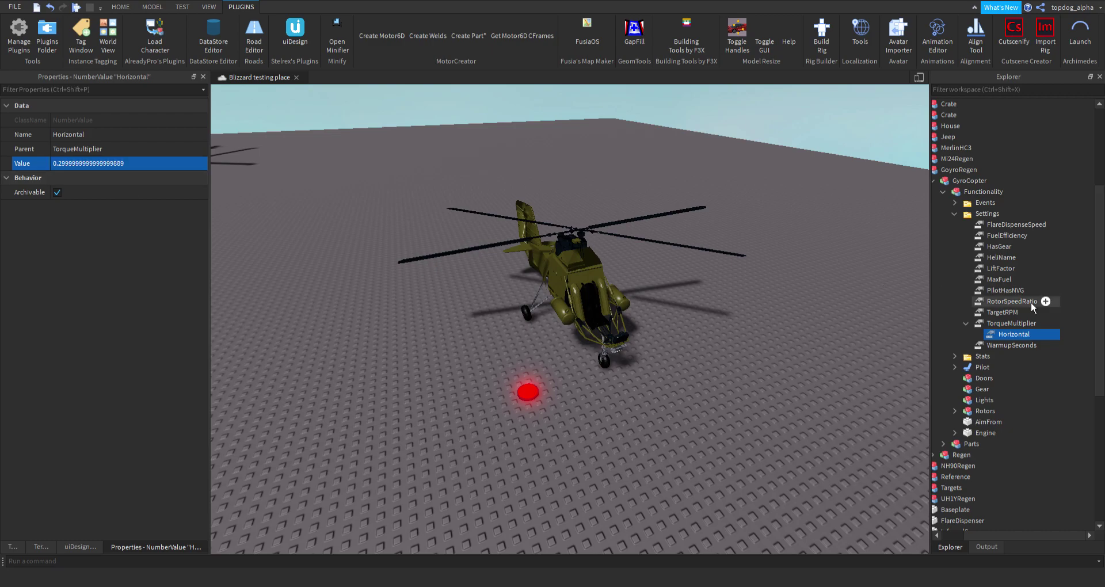
- Set RotorSpeedRatio in the GyroCopter's Settings to 1
click(594, 281)
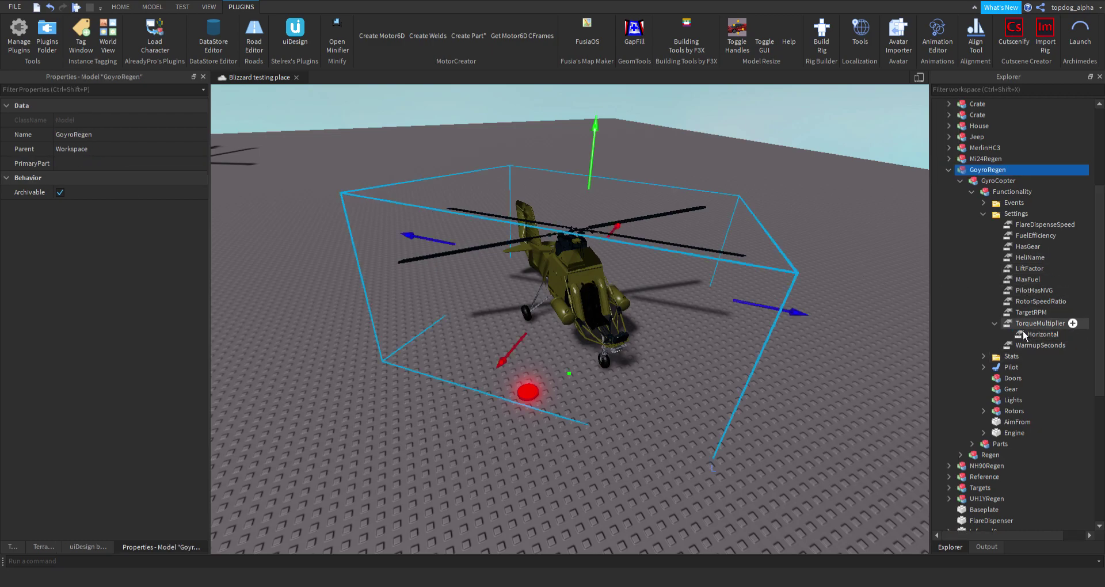
click(1036, 302)
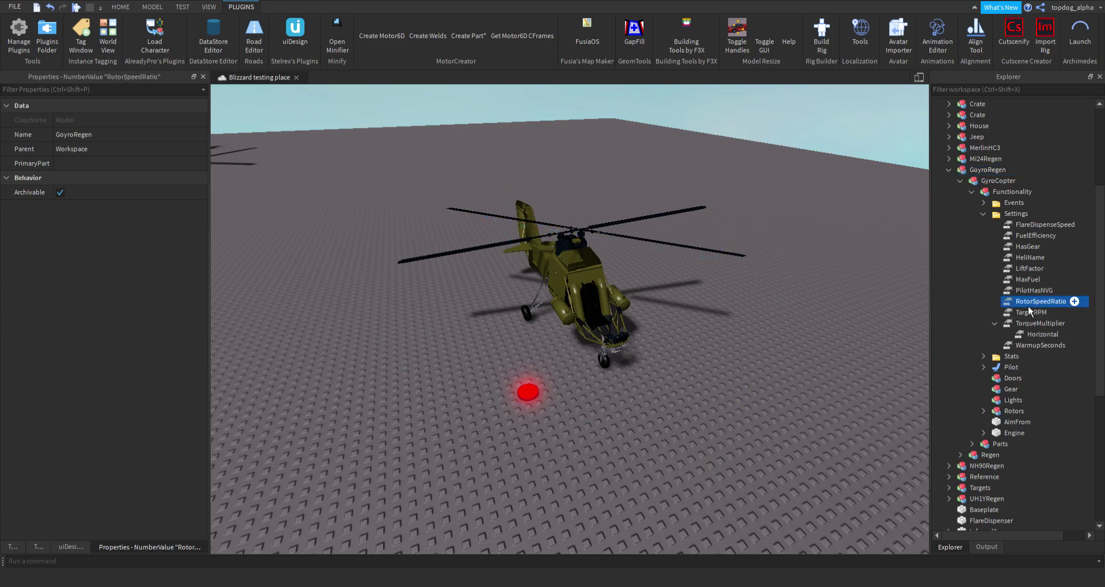
click(154, 163)
text(1)
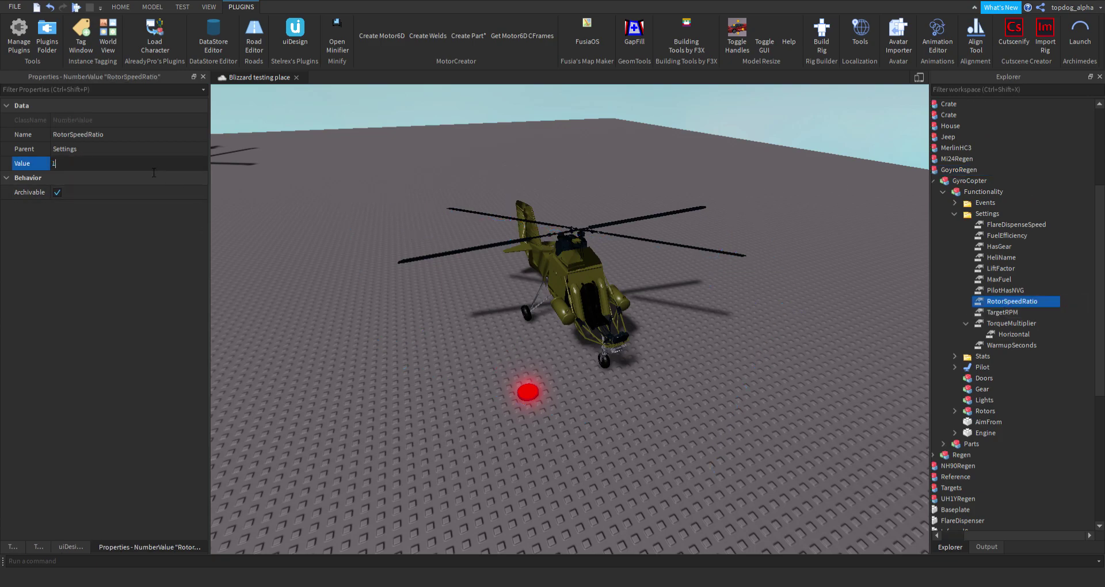
key(Return)
- Set LiftFactor in the GyroCopter's Settings to 200000
click(336, 342)
key(w)
right_drag(335, 341, 725, 372)
key(d)
key(a)
click(1004, 235)
click(1000, 280)
click(1000, 268)
click(63, 163)
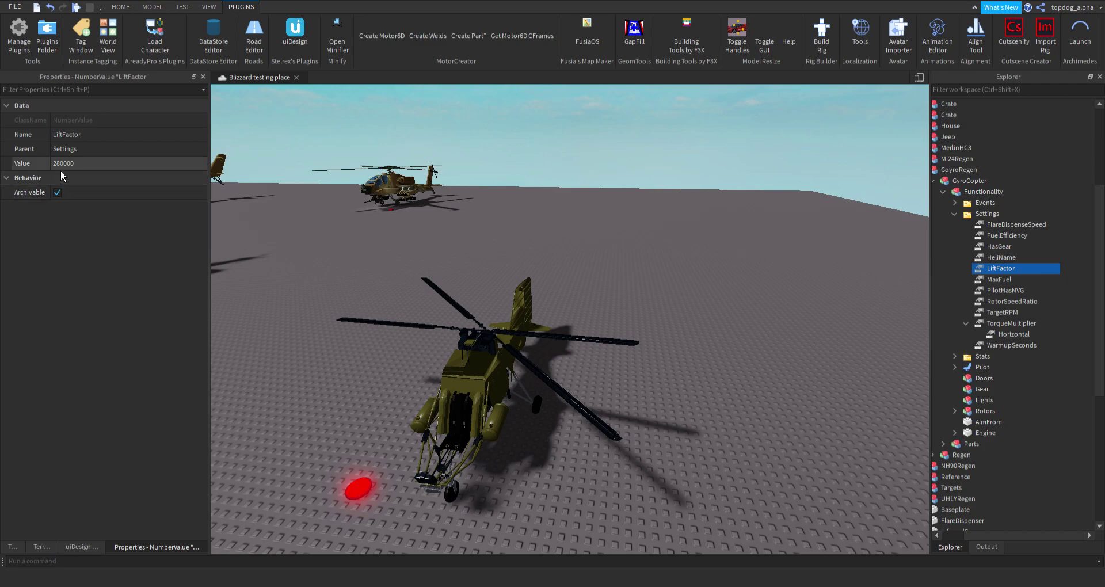
key(Left)
key(Right)
key(Right)
key(BackSpace)
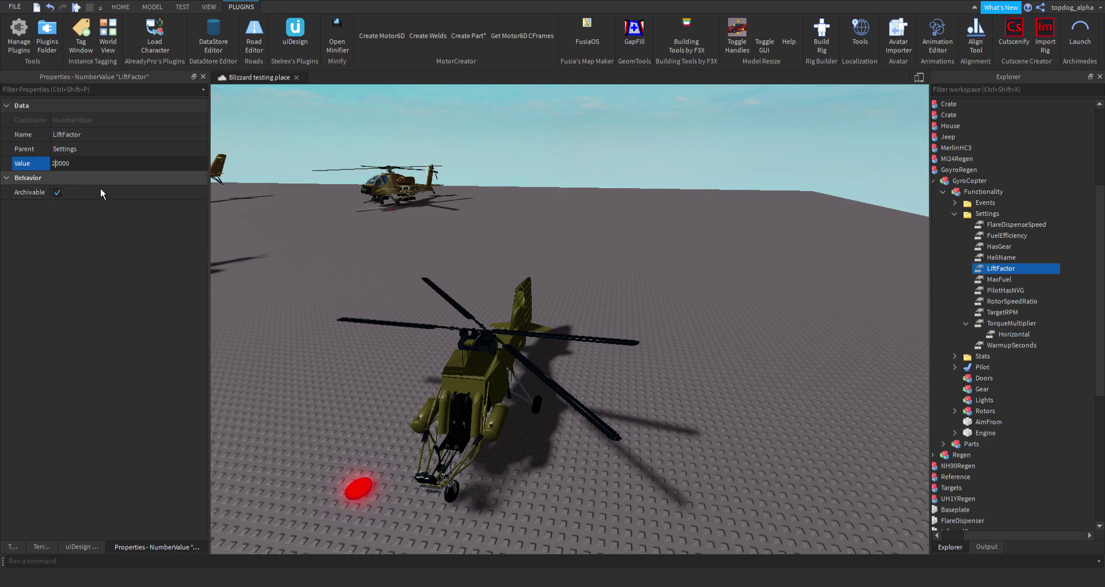
text(0)
key(Return)
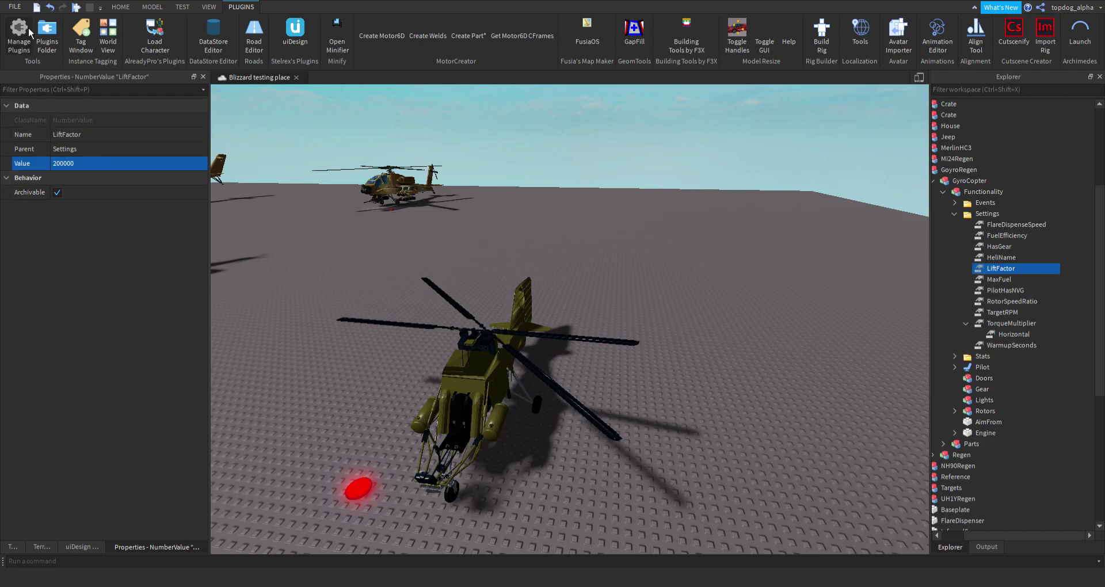
- Edit the GyroCopter's LiftFactor value so that its leading digit is 1
click(64, 167)
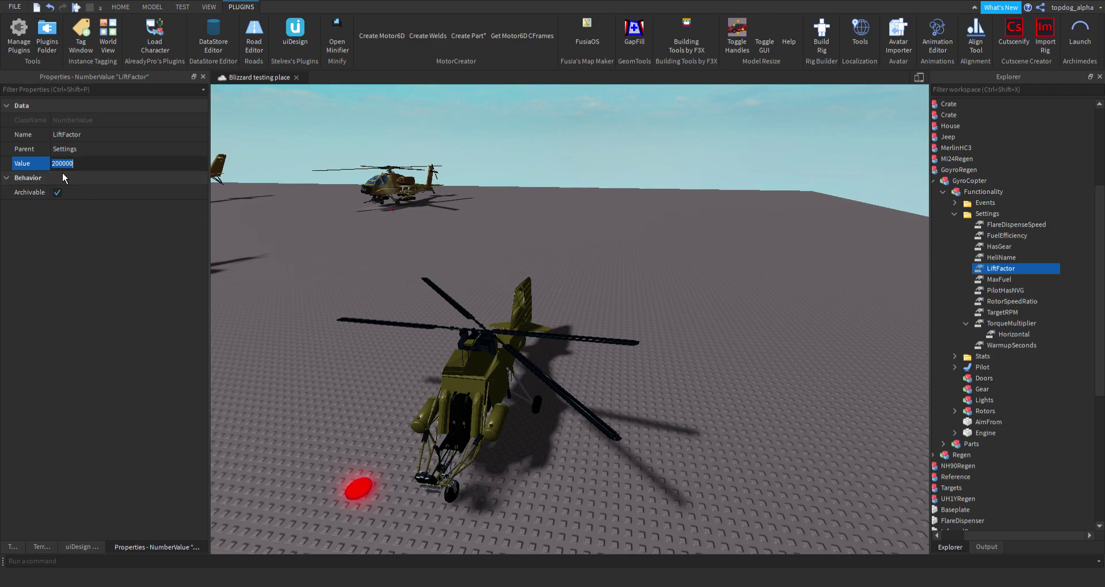
key(Left)
key(BackSpace)
text(1)
click(325, 288)
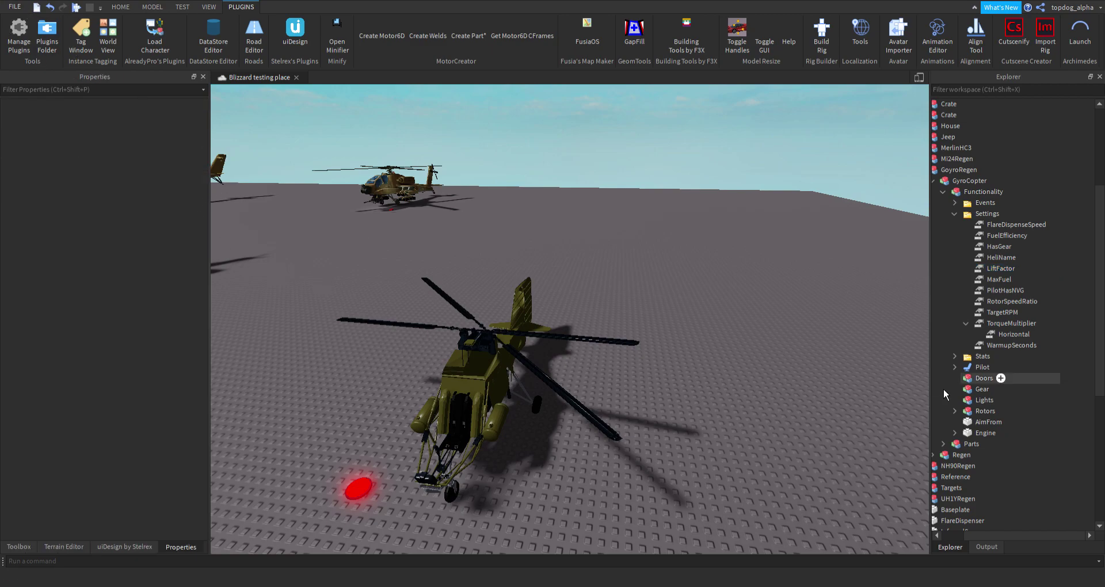
- Check the output log and inspect the GyroCopter from close up at ground level
click(986, 547)
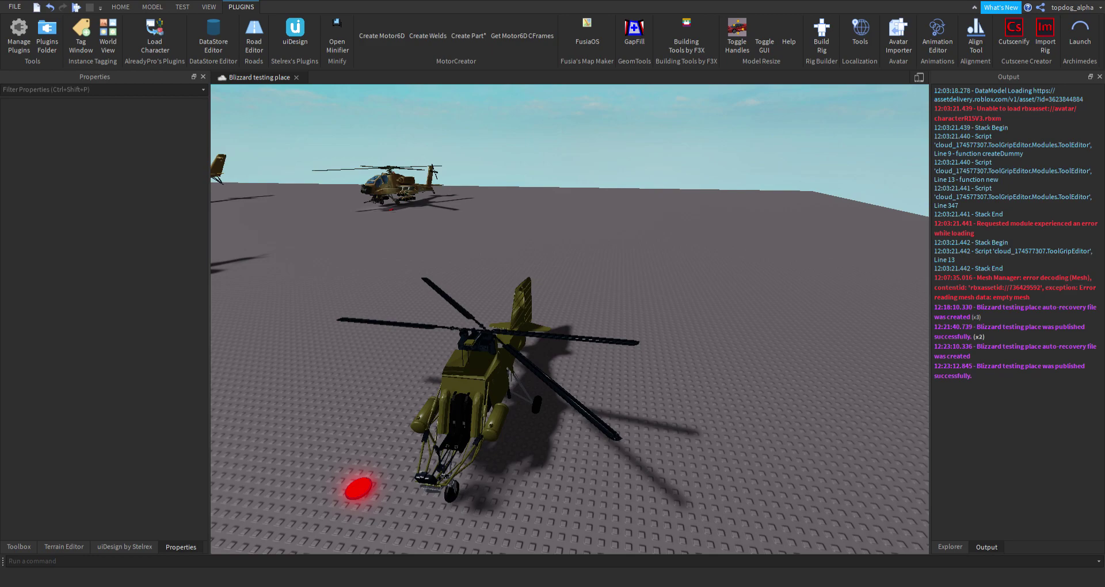
key(w)
right_drag(609, 484, 786, 492)
key(s)
click(950, 549)
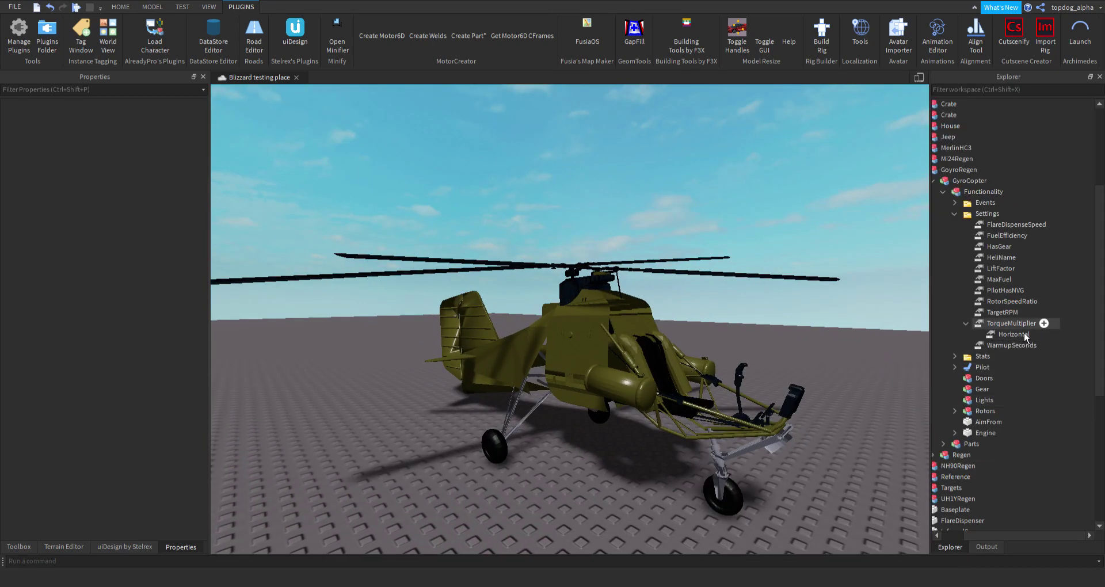
- Move the AimFrom part down and rearward to the underside of the GyroCopter's fuselage, at about 111.13, 6.24, -10.64
click(989, 422)
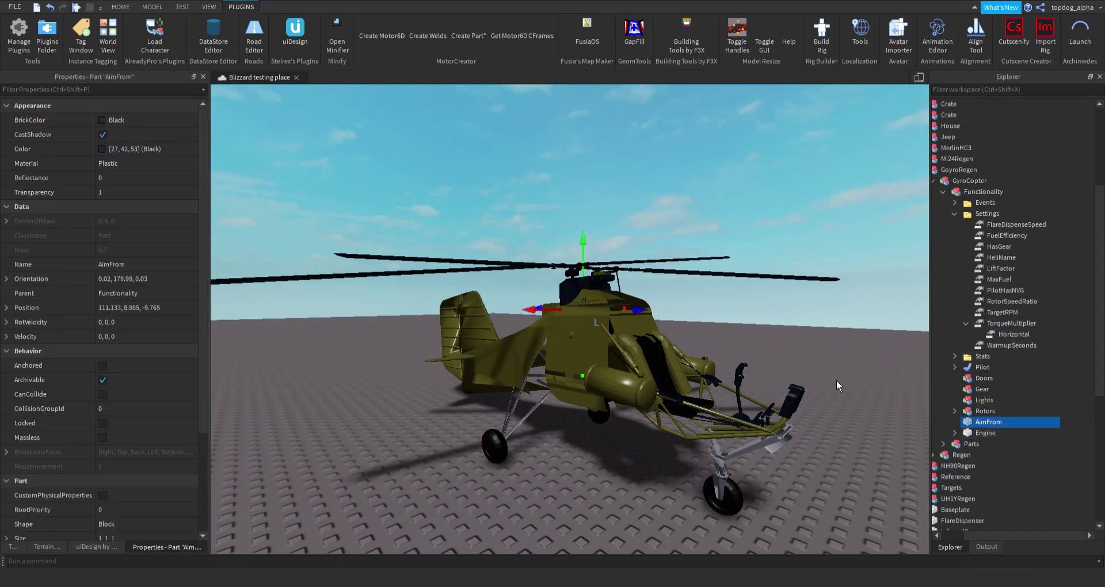
key(f)
drag(516, 351, 465, 359)
drag(531, 244, 531, 293)
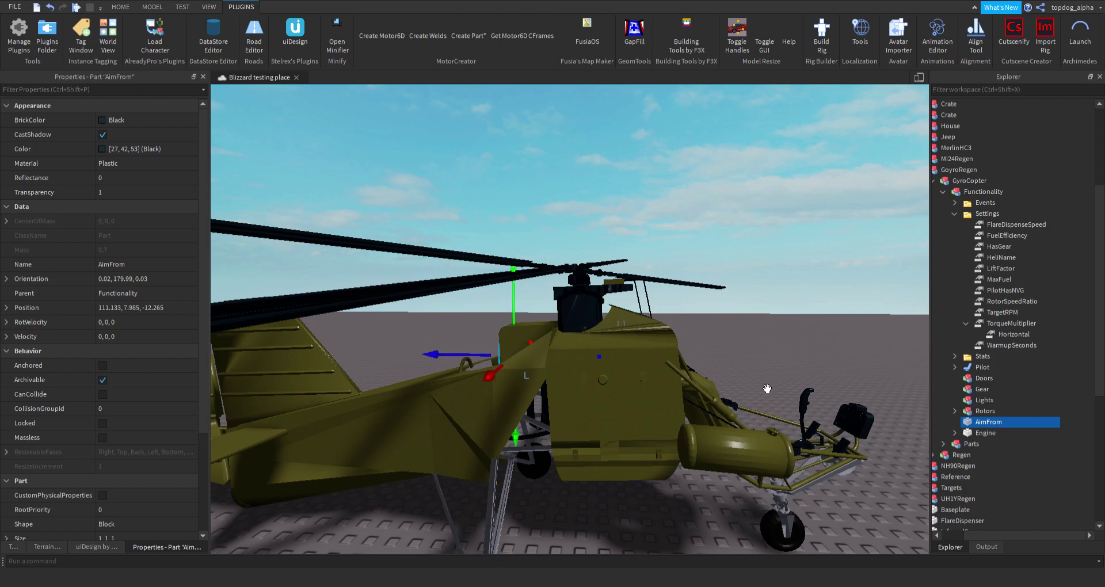
drag(607, 378, 650, 388)
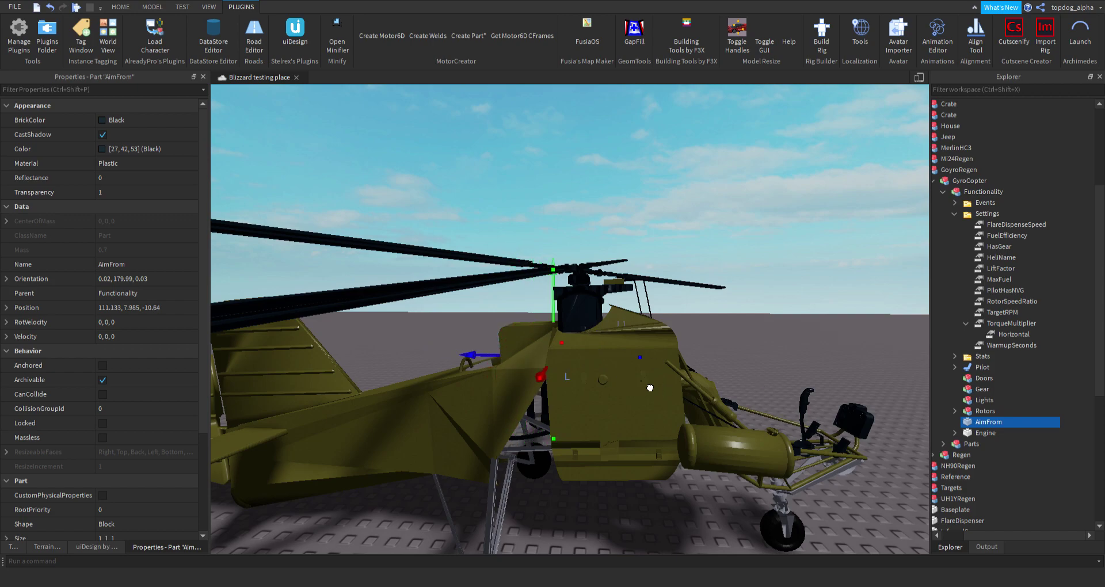
drag(575, 323, 573, 370)
scroll(573, 370, down, 5)
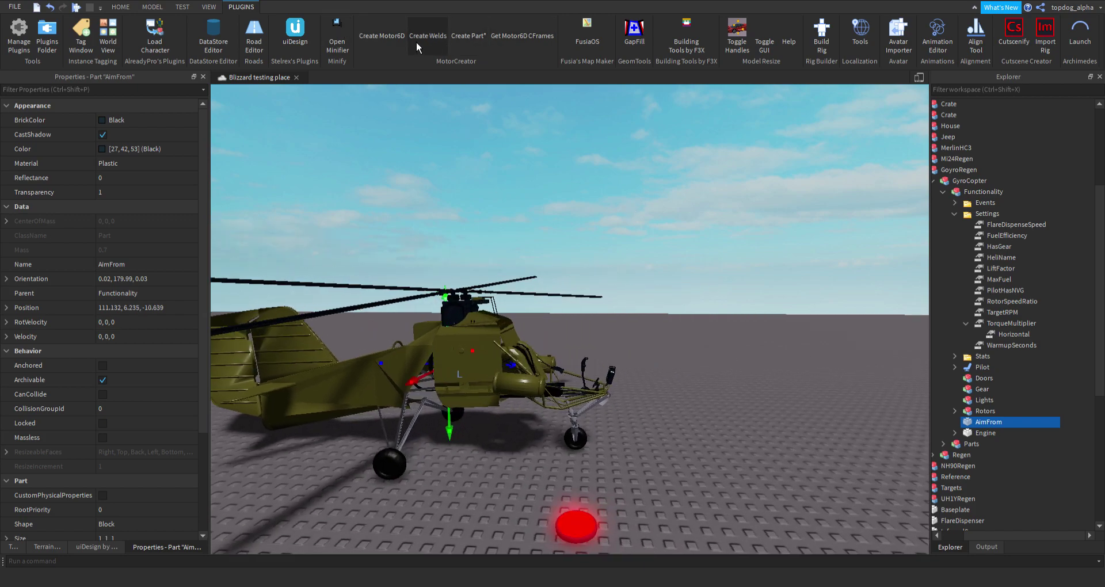
- Weld the GyroCopter's AimFrom part to its Engine part, using Engine as Part0
click(418, 40)
click(985, 434)
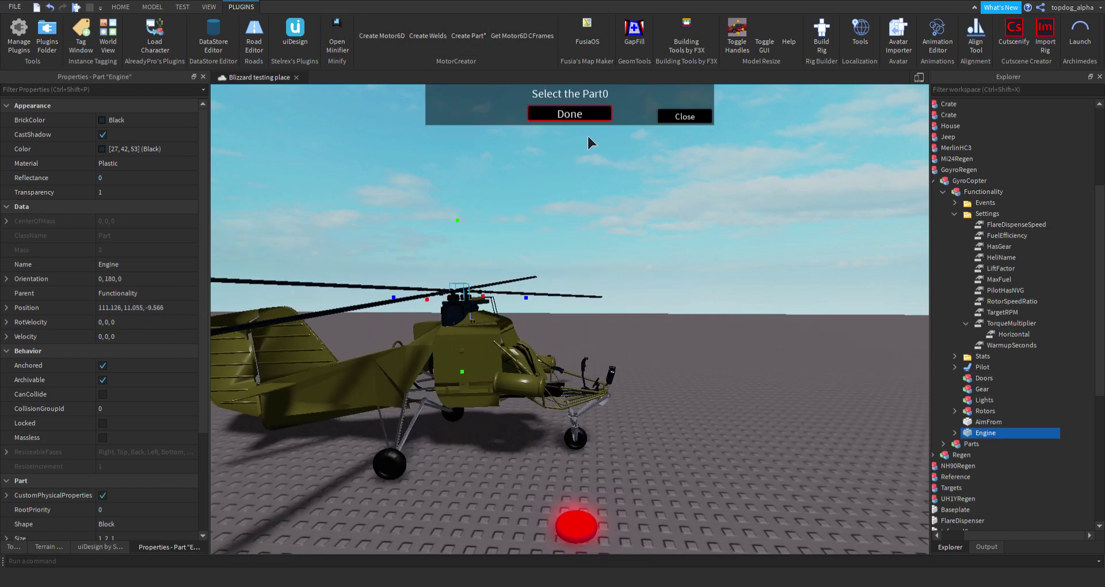
click(989, 422)
click(577, 118)
click(687, 118)
right_drag(796, 257, 796, 256)
scroll(796, 257, down, 4)
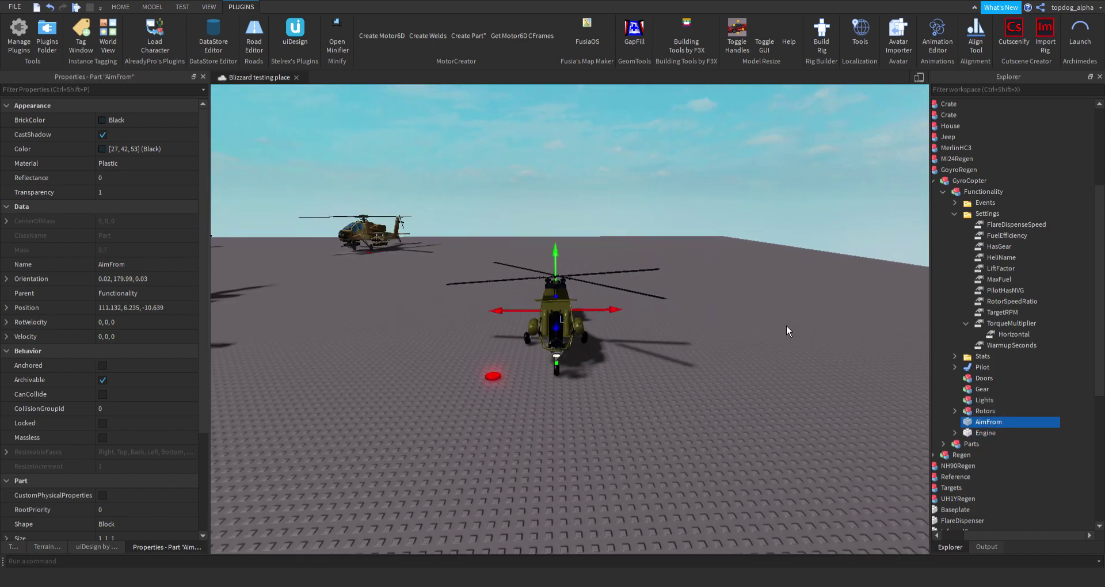
click(783, 307)
- Set LiftFactor in the GyroCopter's Settings to 70000
scroll(774, 334, up, 4)
right_drag(772, 340, 795, 357)
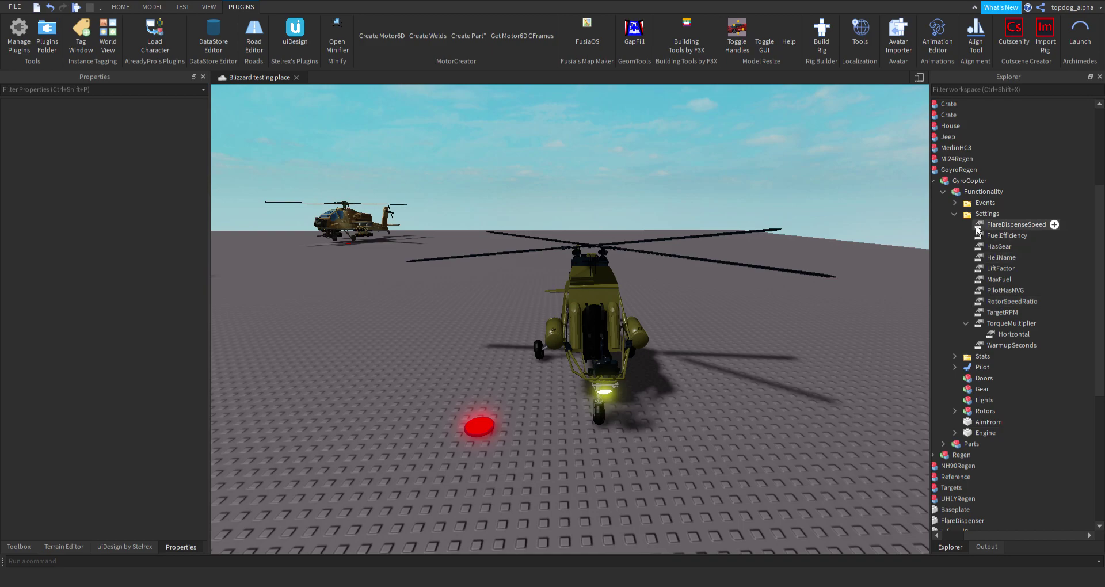
click(966, 324)
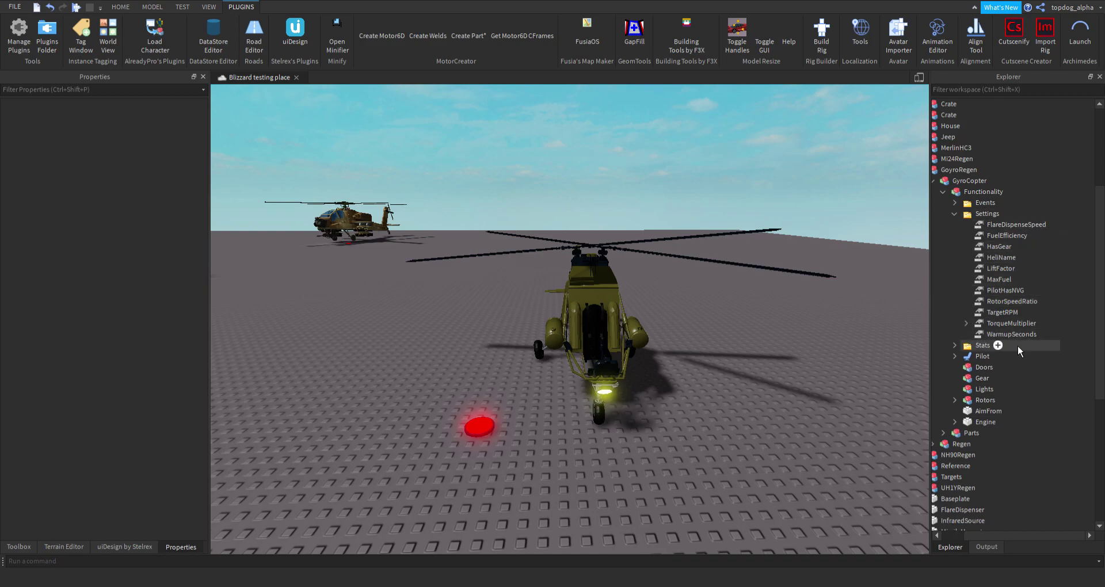
click(1001, 269)
click(81, 164)
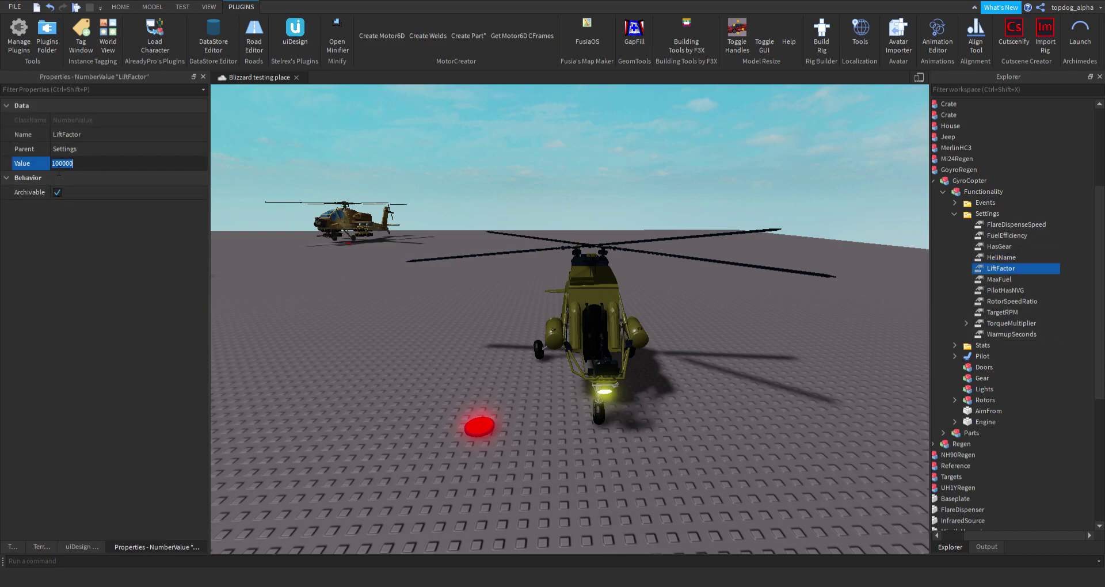
key(Delete)
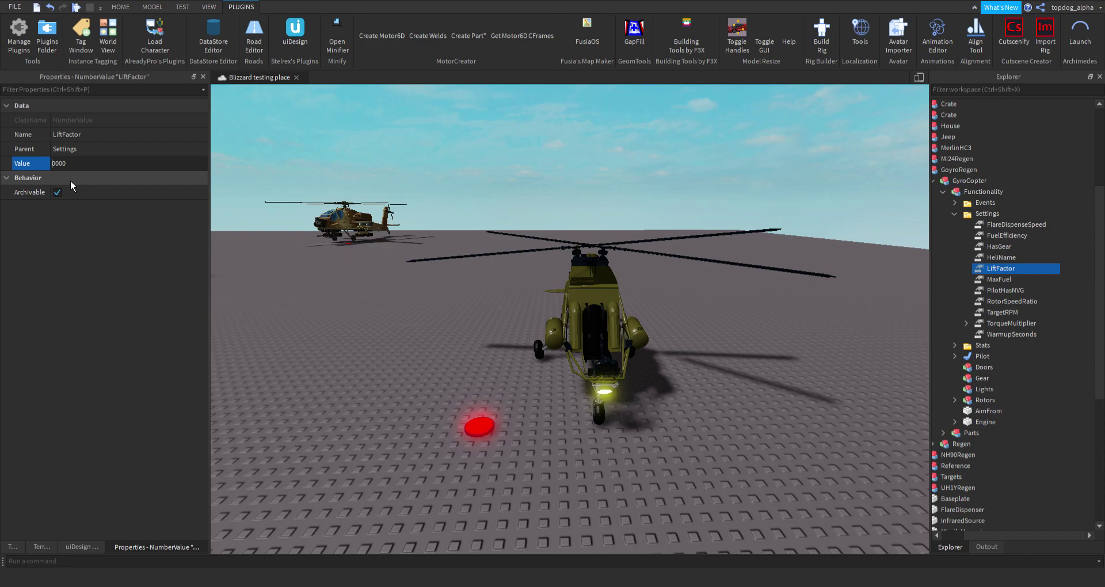
text(7)
key(Return)
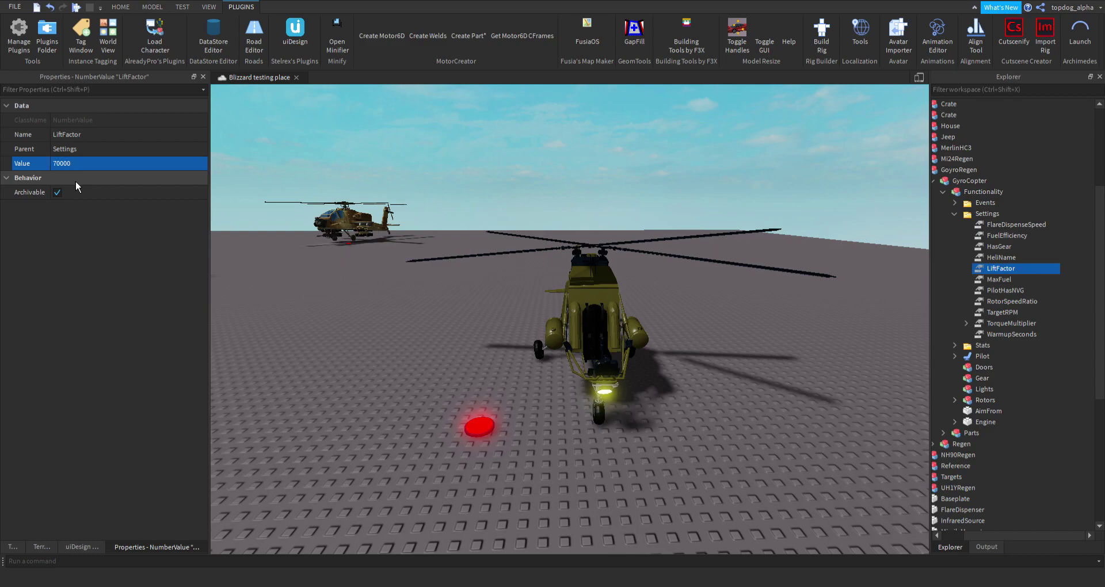
click(426, 358)
- Check the entries in the GyroCopter's Stats folder, collapse the Stats and Settings folders, and view the helicopter from the front
right_drag(427, 357, 510, 387)
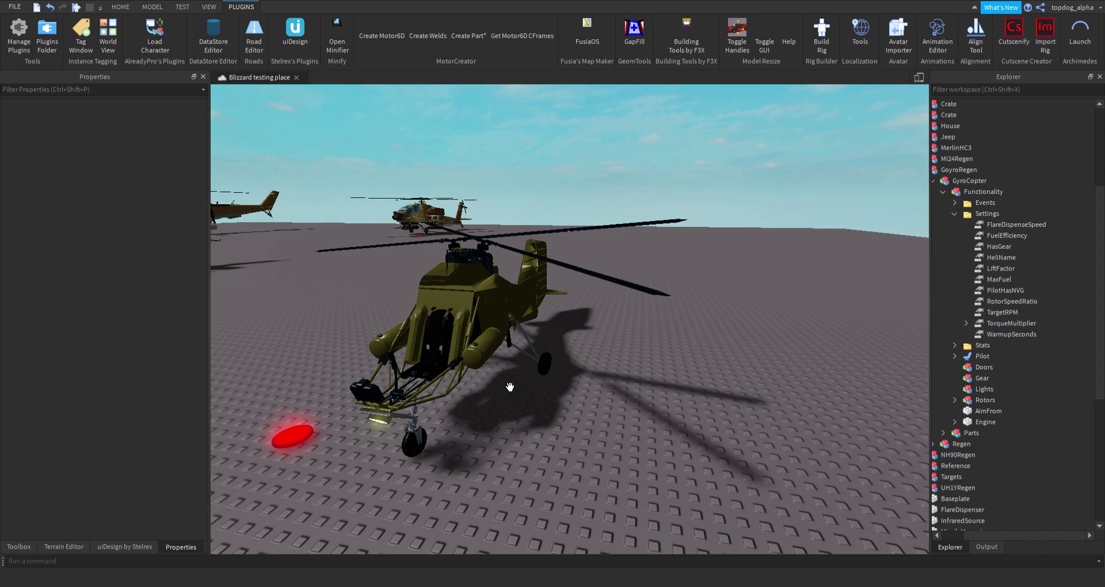
click(955, 345)
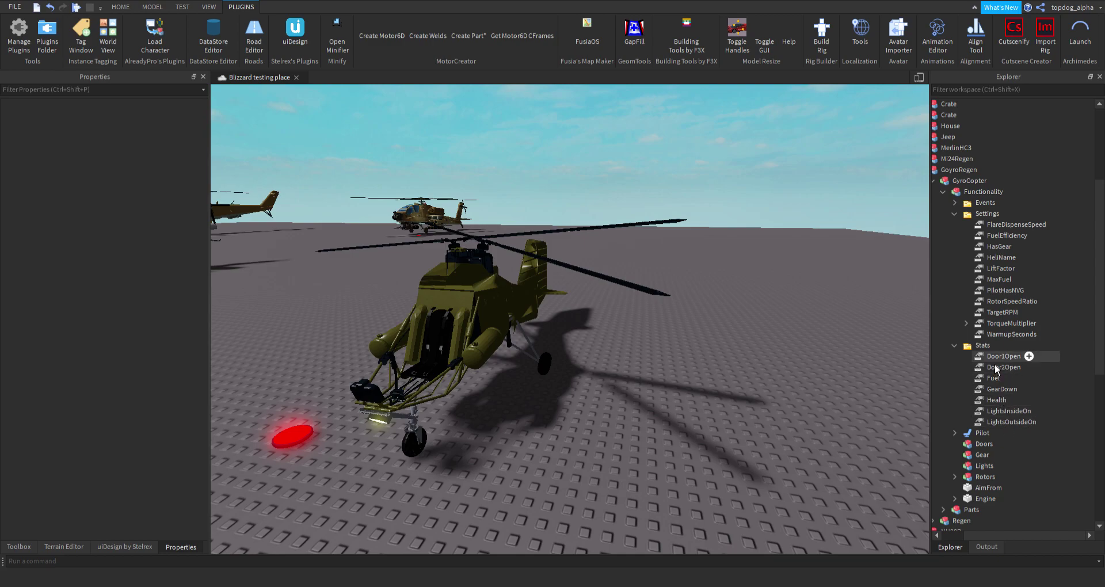
click(955, 345)
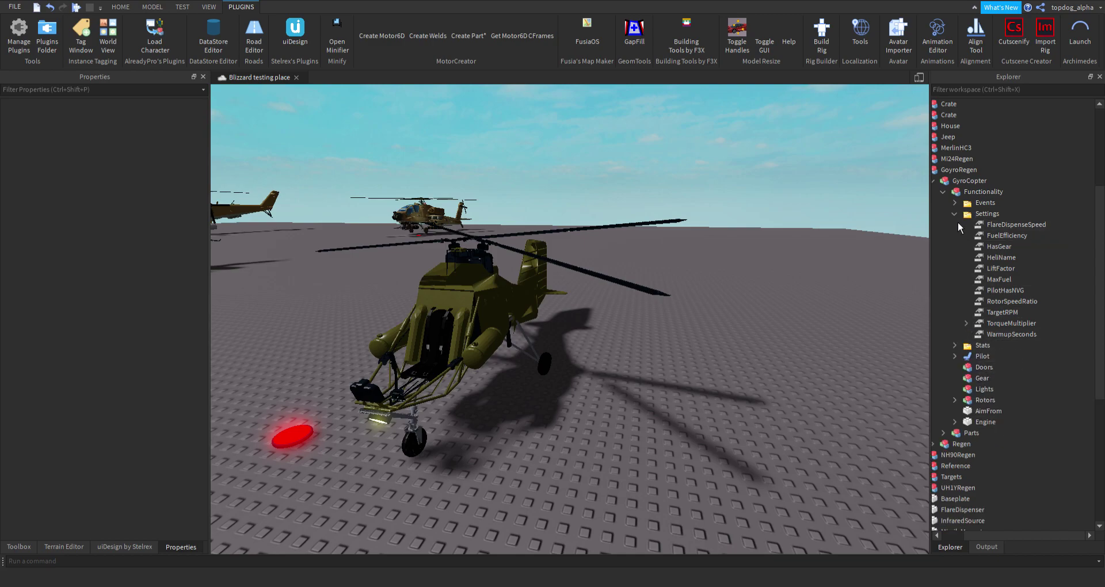
click(955, 213)
key(a)
right_drag(785, 281, 757, 326)
key(w)
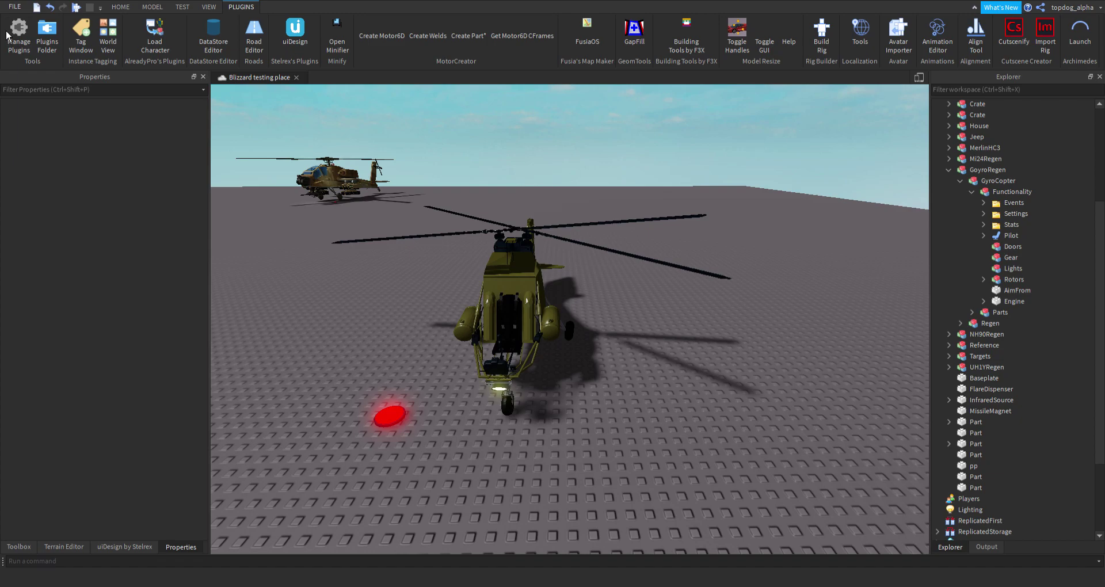
key(d)
right_drag(671, 340, 597, 337)
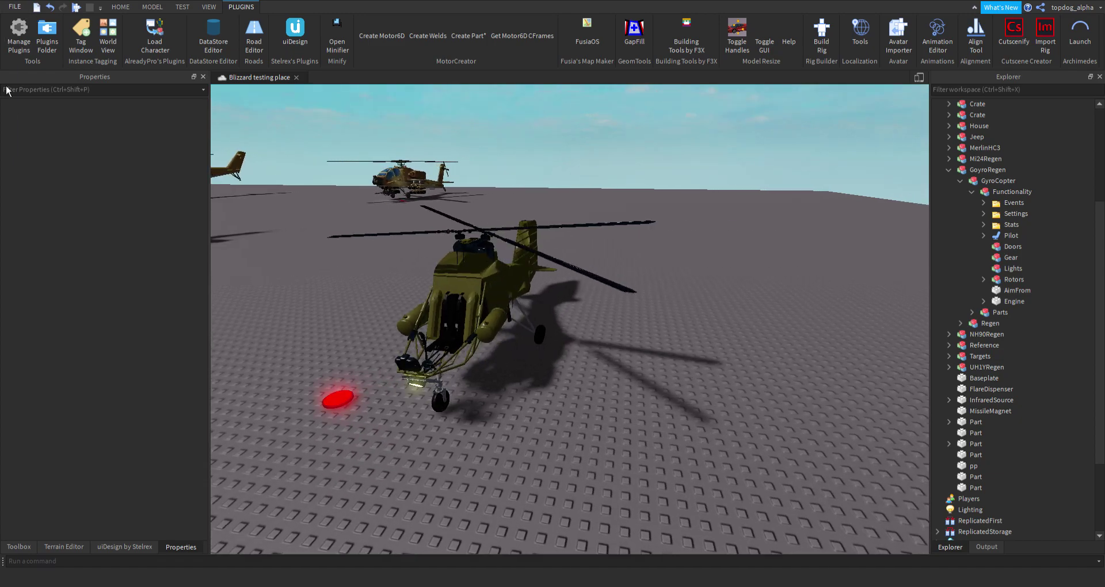
- Publish the place to Roblox with the output log shown, and mute the test audio
click(162, 8)
click(182, 8)
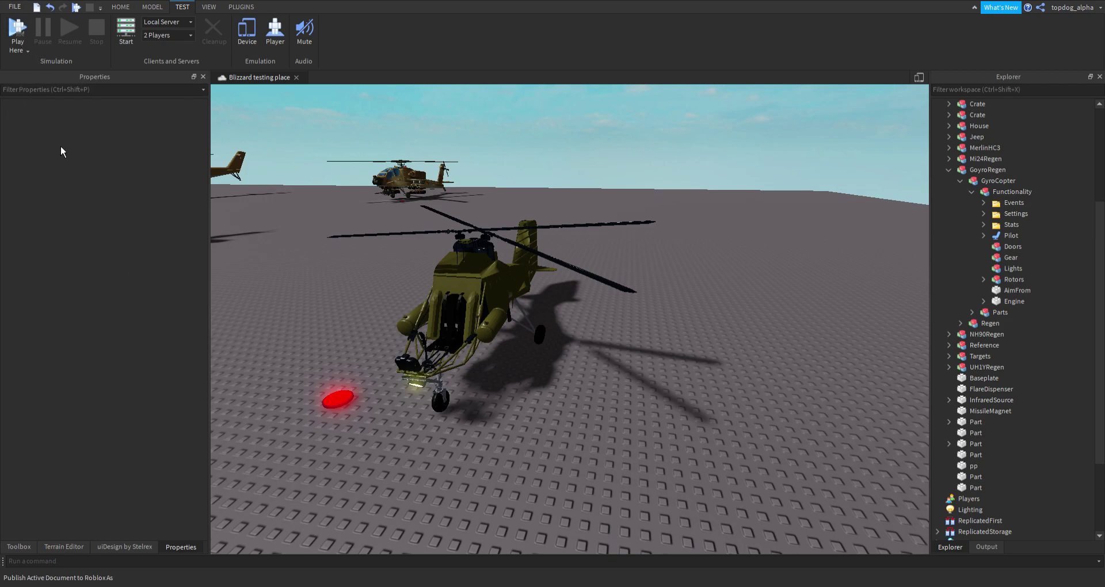
click(985, 549)
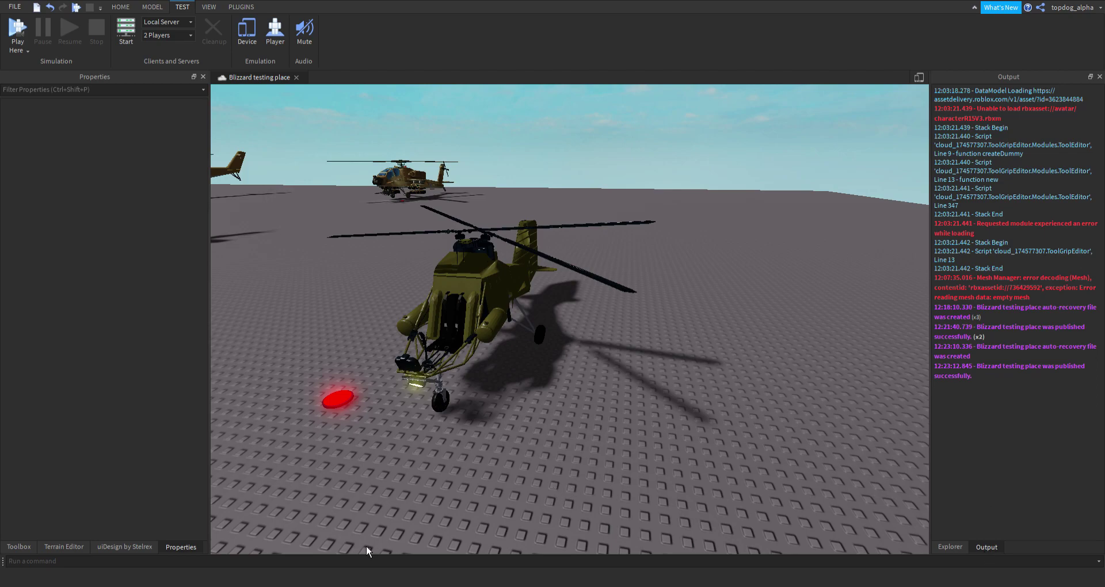
key(alt+p)
click(304, 31)
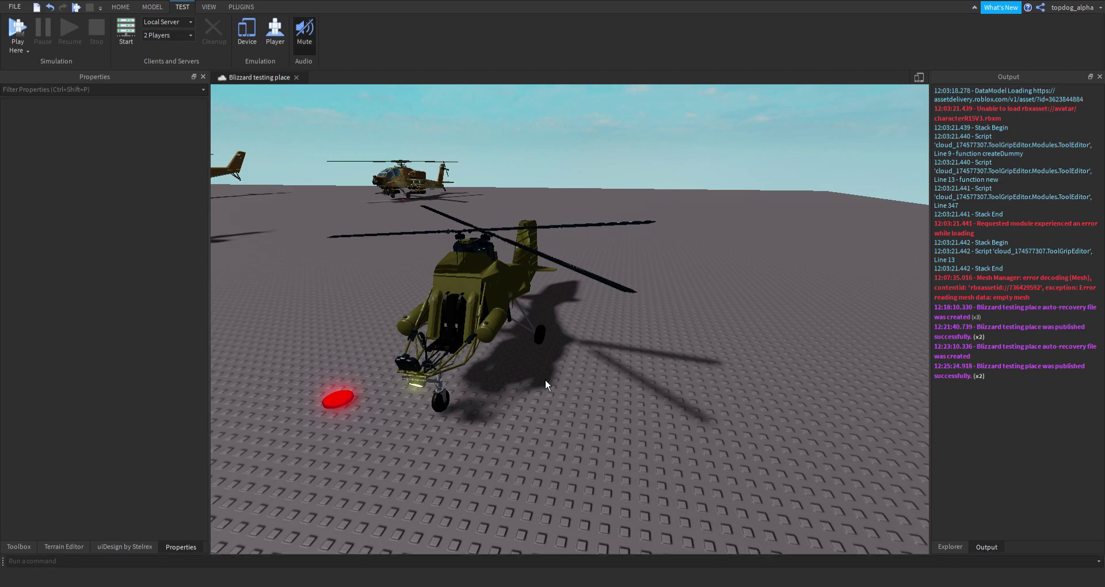